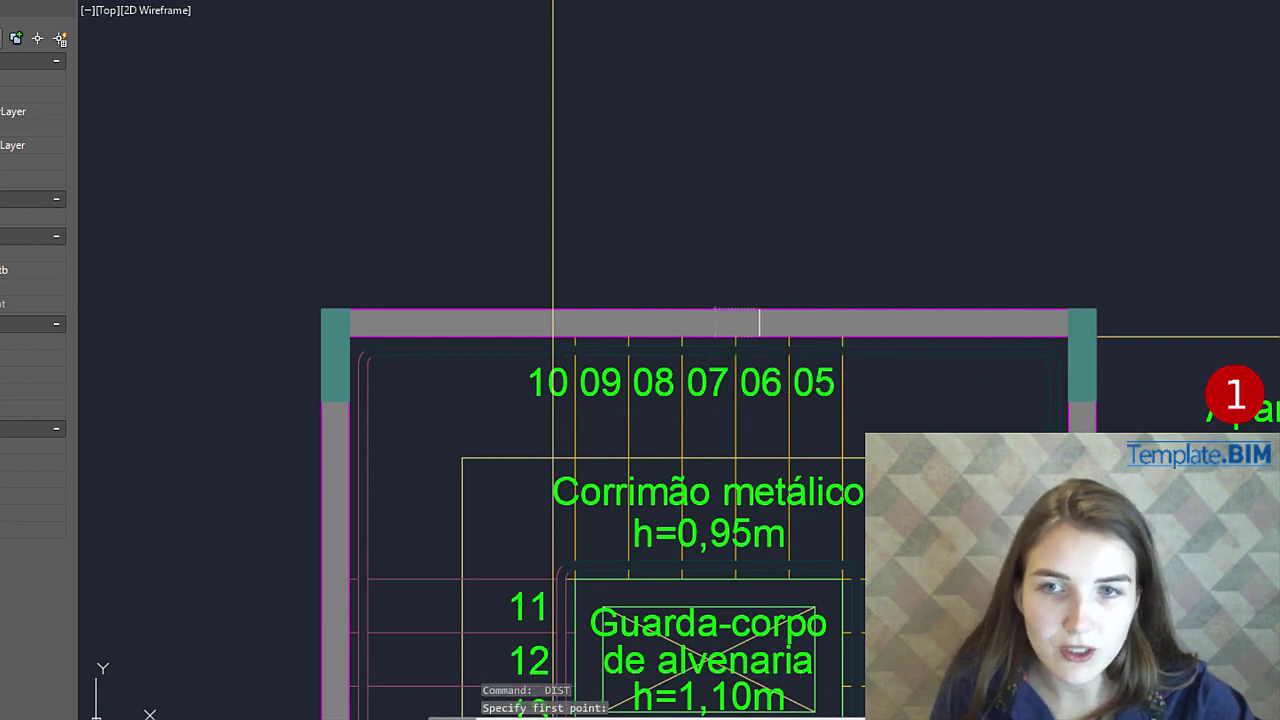
# Measure the thickness of the stairwell's upper wall in the floor plan.
pyautogui.click(760, 310)
pyautogui.scroll(-5, 770, 320)
pyautogui.moveTo(863, 358); pyautogui.dragTo(846, 297, button='middle')
pyautogui.scroll(4, 830, 375)
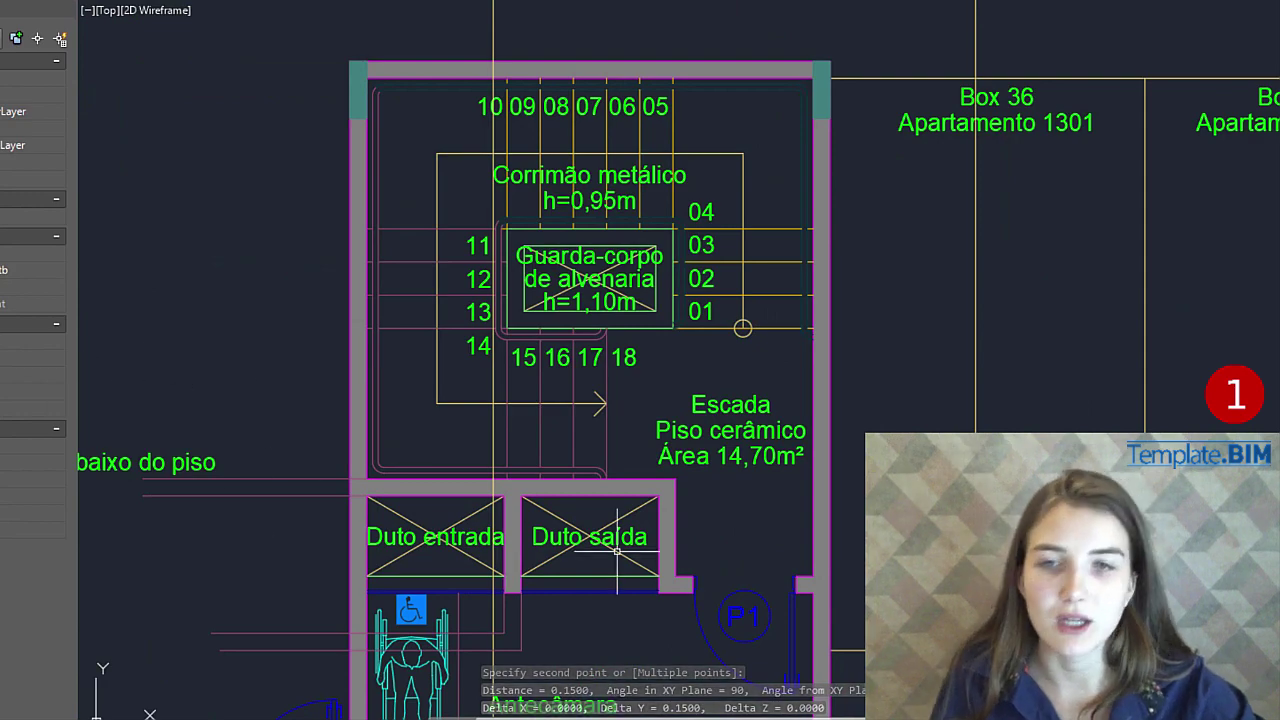
# Measure the thickness of the wall between the pillar and window J4.
pyautogui.moveTo(607, 550); pyautogui.dragTo(607, 410, button='middle')
pyautogui.scroll(-2, 670, 416)
pyautogui.moveTo(798, 456); pyautogui.dragTo(593, 276, button='middle')
pyautogui.scroll(-4, 749, 380)
pyautogui.scroll(7, 749, 351)
pyautogui.write('di')
pyautogui.press('Return')
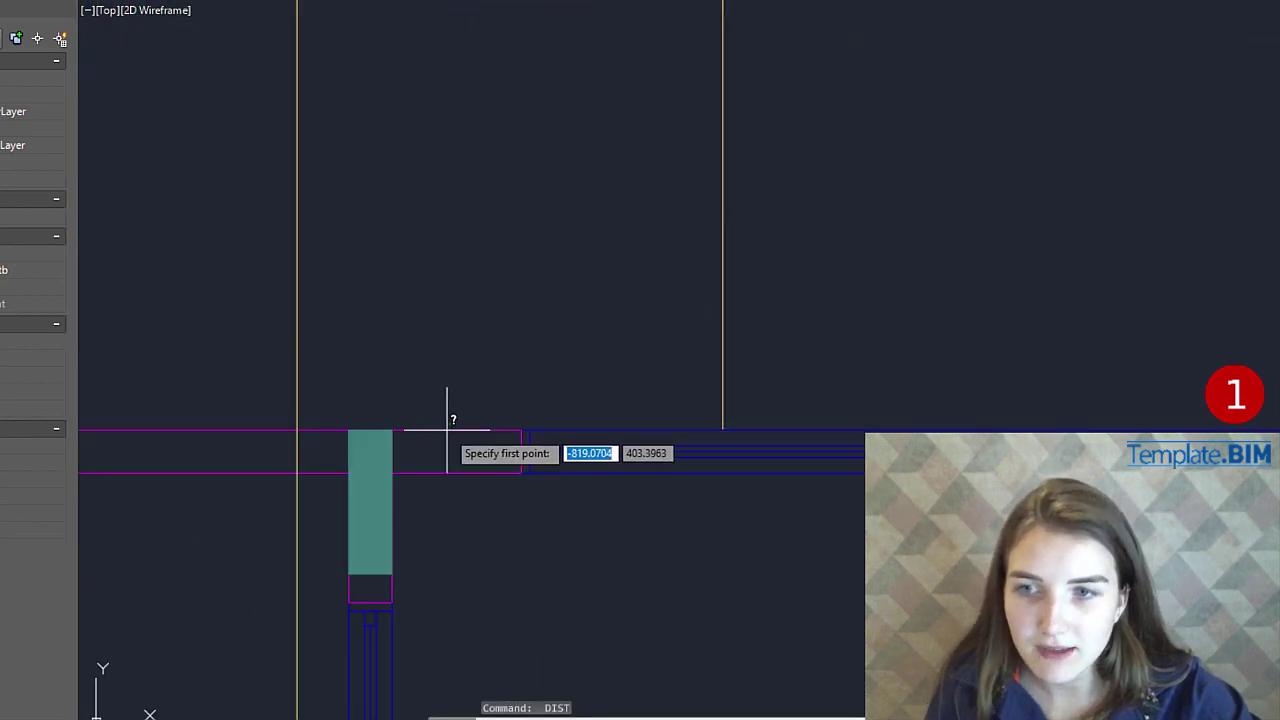
pyautogui.click(446, 431)
pyautogui.click(449, 473)
# Examine the walls and pillars beside the parking boxes and window J4 up close.
pyautogui.scroll(-3, 449, 471)
pyautogui.scroll(-3, 671, 443)
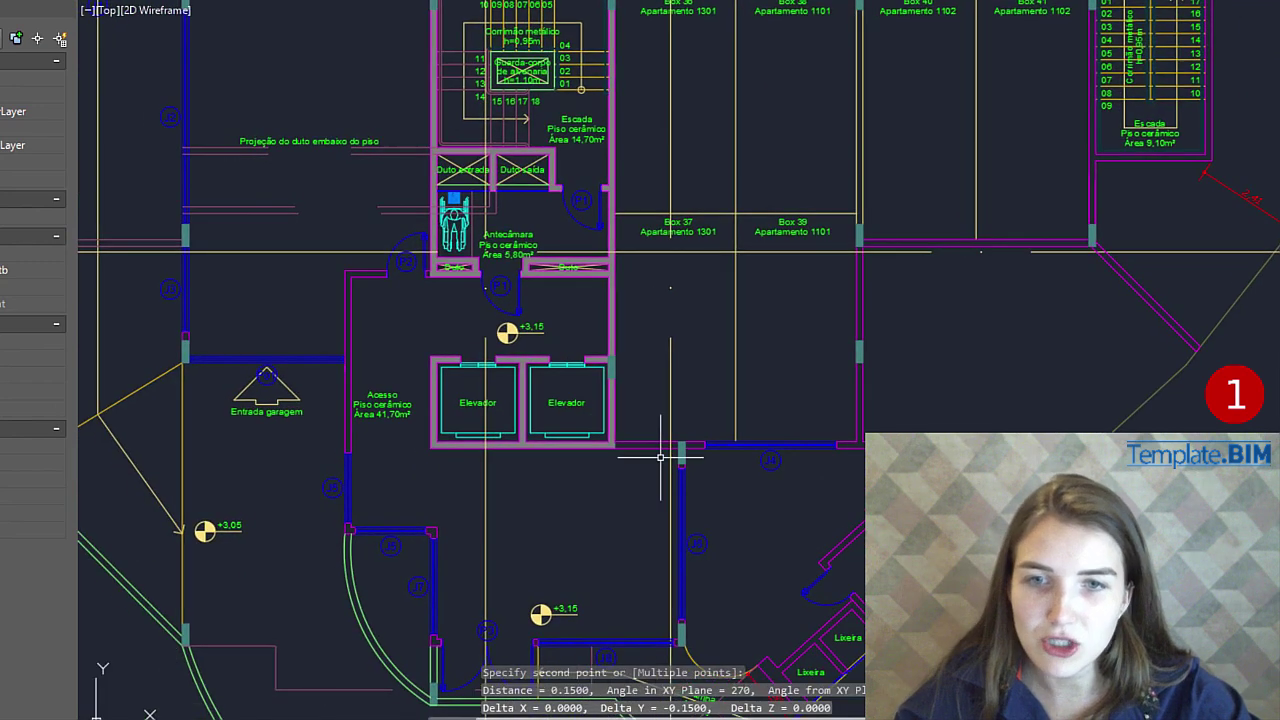
pyautogui.scroll(6, 986, 323)
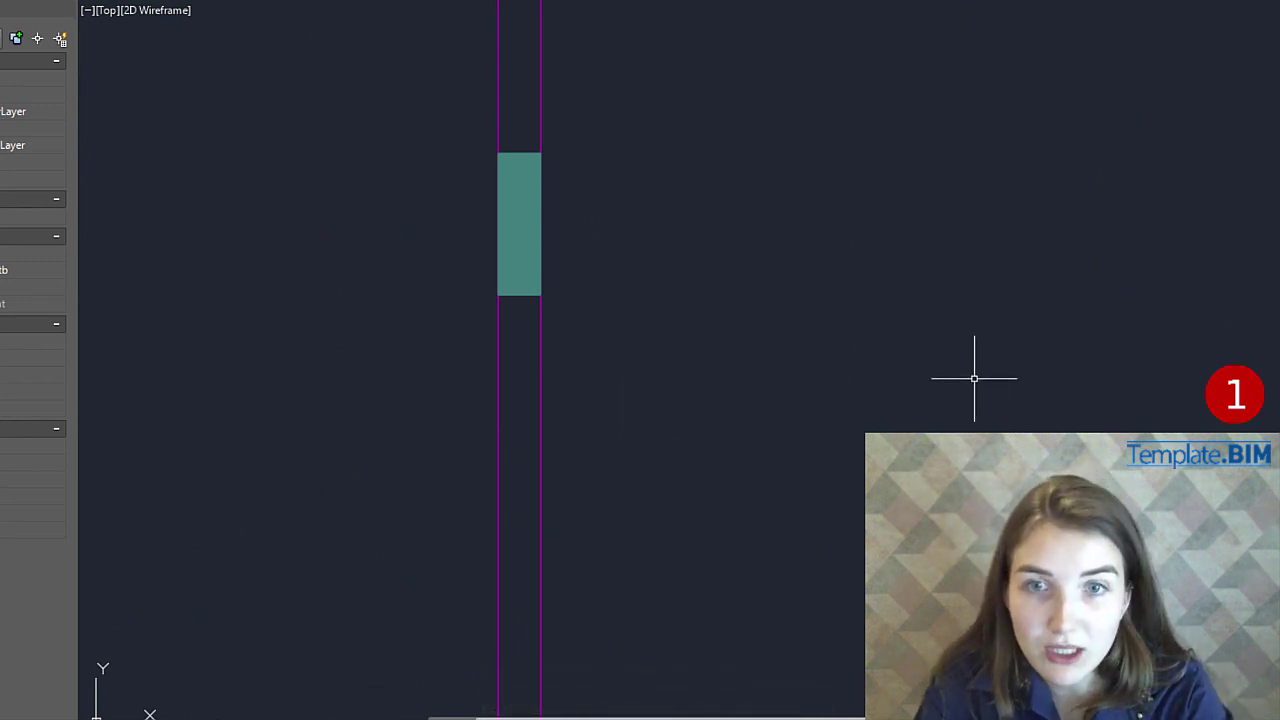
pyautogui.scroll(-8, 974, 378)
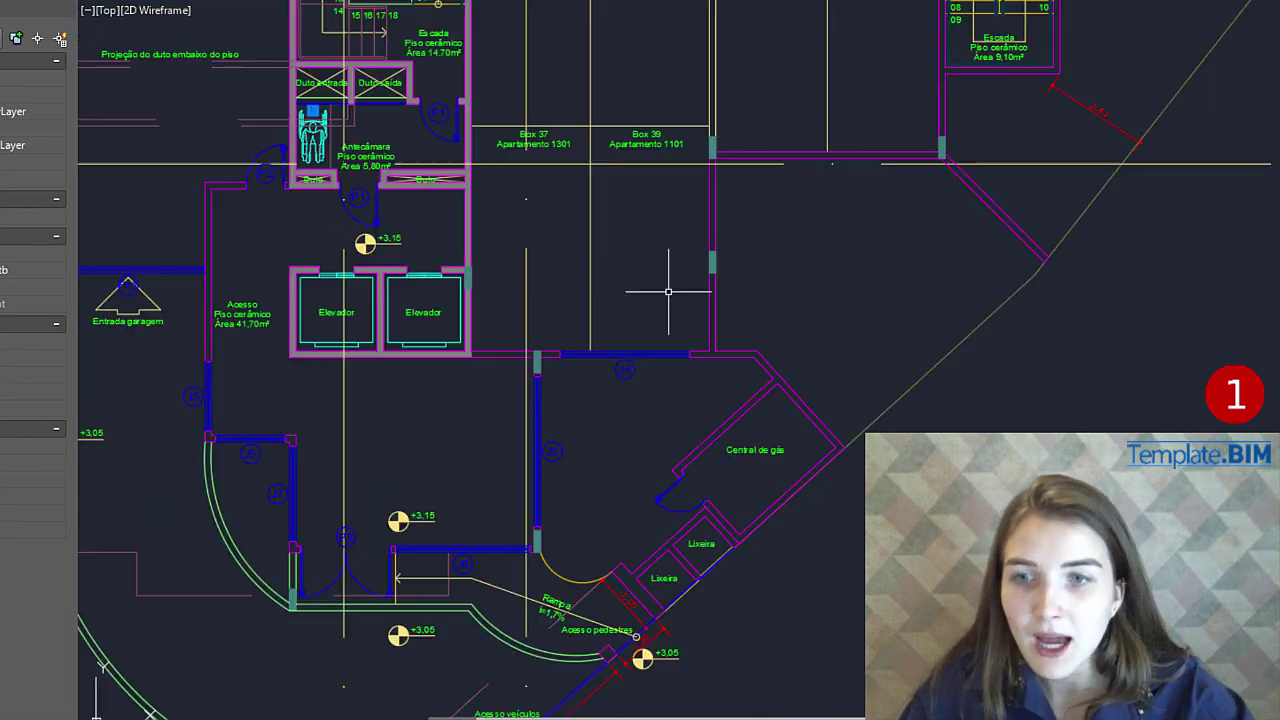
pyautogui.scroll(4, 607, 285)
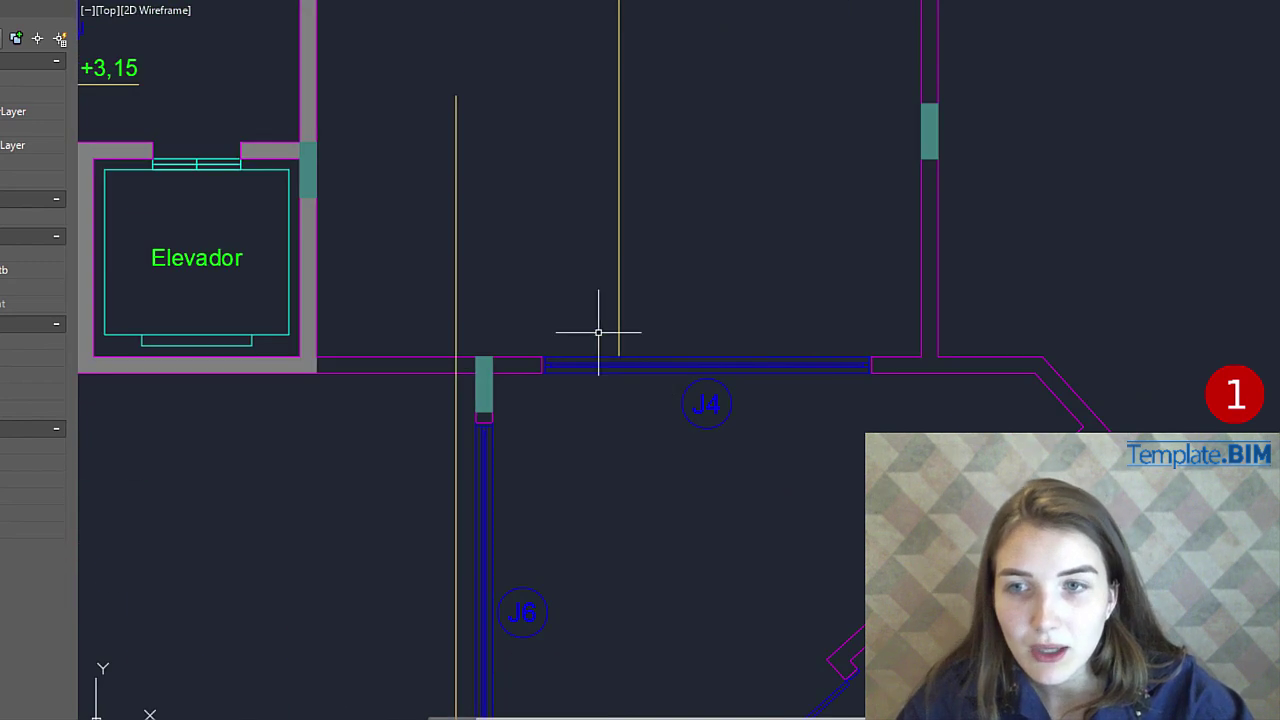
pyautogui.click(667, 312)
pyautogui.scroll(3, 677, 474)
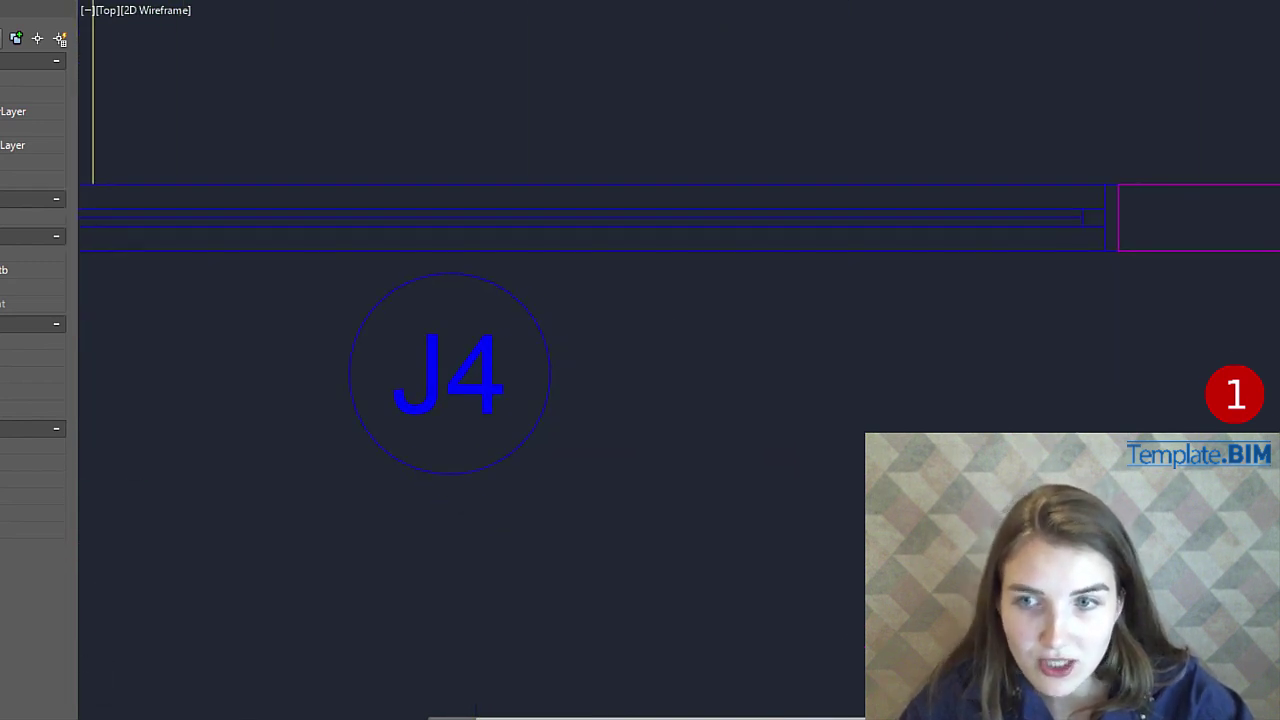
# Look up window J4's type, width, height and sill height in the TABELA DE ESQUADRIAS.
pyautogui.scroll(-10, 922, 351)
pyautogui.scroll(10, 808, 337)
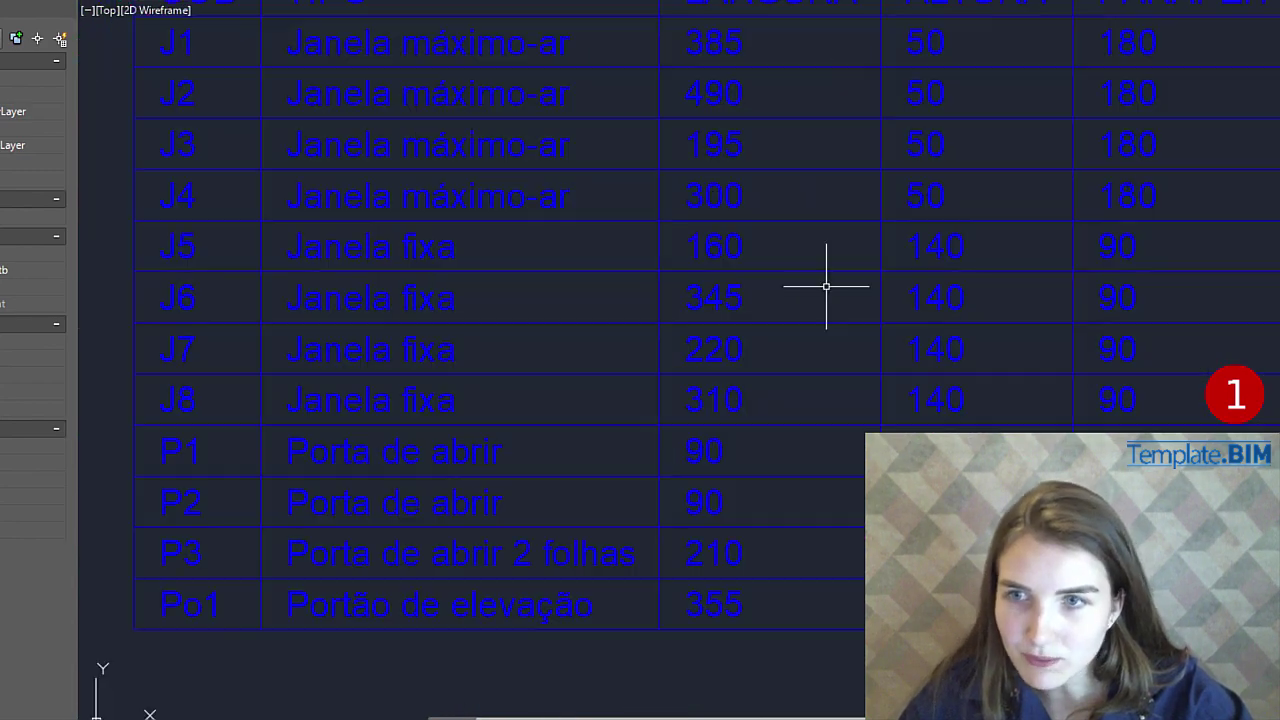
pyautogui.moveTo(826, 286); pyautogui.dragTo(836, 365, button='middle')
pyautogui.moveTo(705, 280); pyautogui.dragTo(644, 328, button='middle')
pyautogui.moveTo(814, 277); pyautogui.dragTo(714, 283, button='middle')
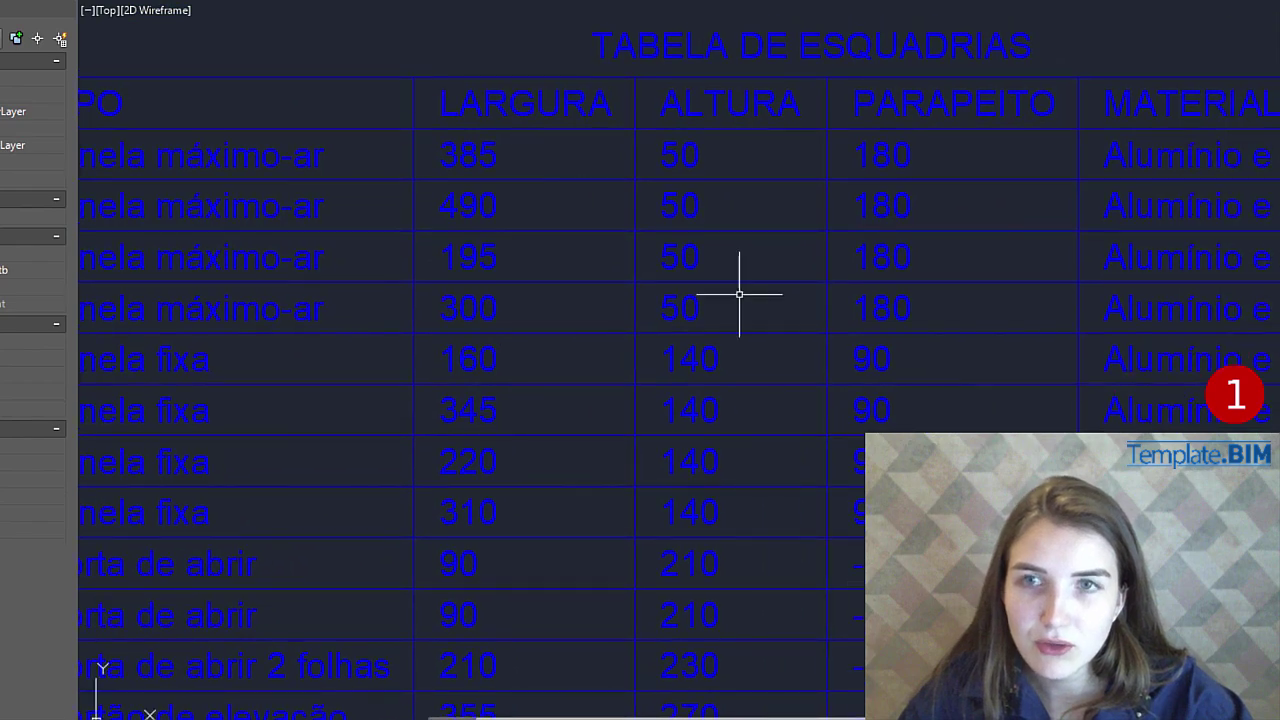
pyautogui.moveTo(883, 291); pyautogui.dragTo(823, 297, button='middle')
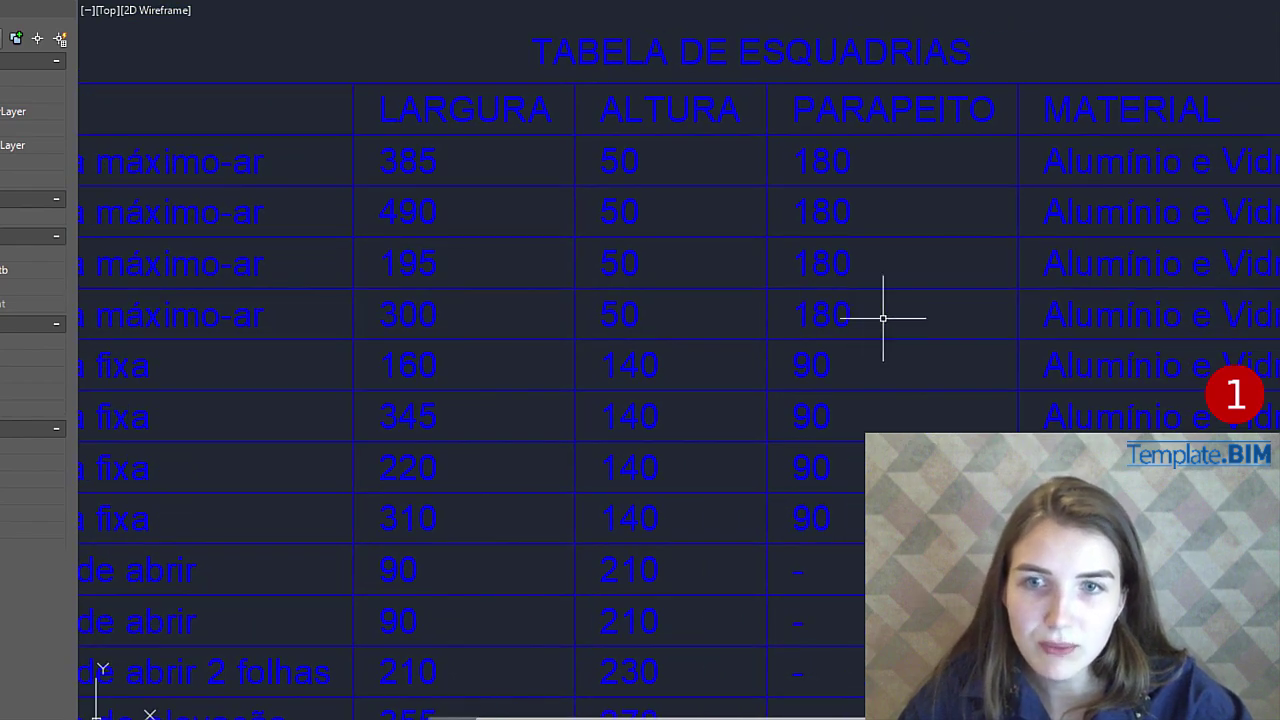
pyautogui.moveTo(430, 340); pyautogui.dragTo(432, 355, button='middle')
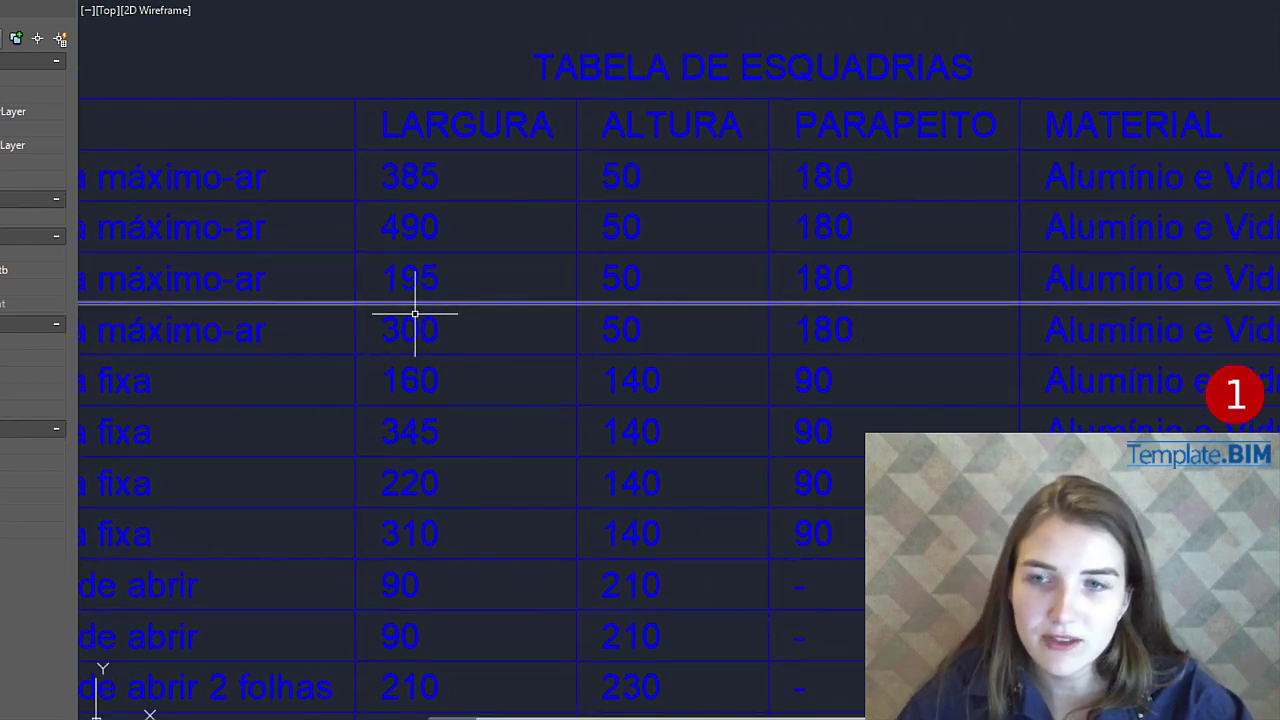
pyautogui.moveTo(617, 323); pyautogui.dragTo(613, 333, button='middle')
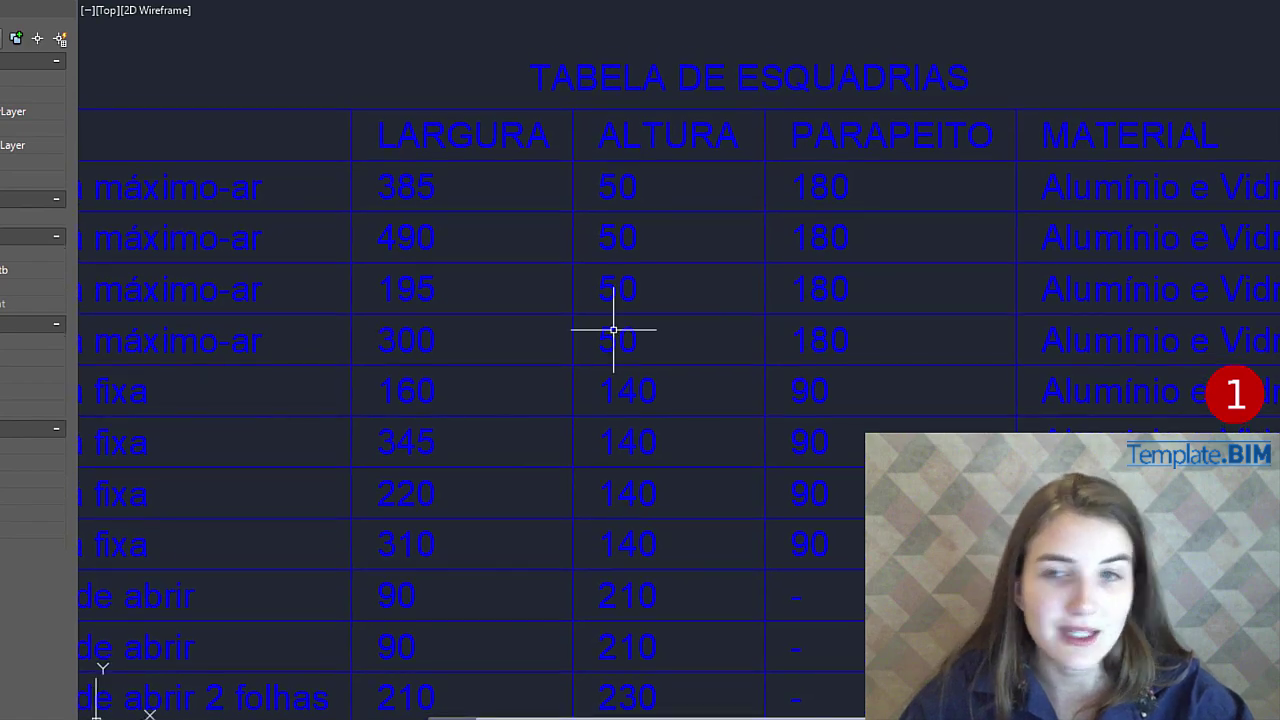
pyautogui.moveTo(471, 349); pyautogui.dragTo(738, 348, button='middle')
pyautogui.moveTo(509, 342); pyautogui.dragTo(609, 351, button='middle')
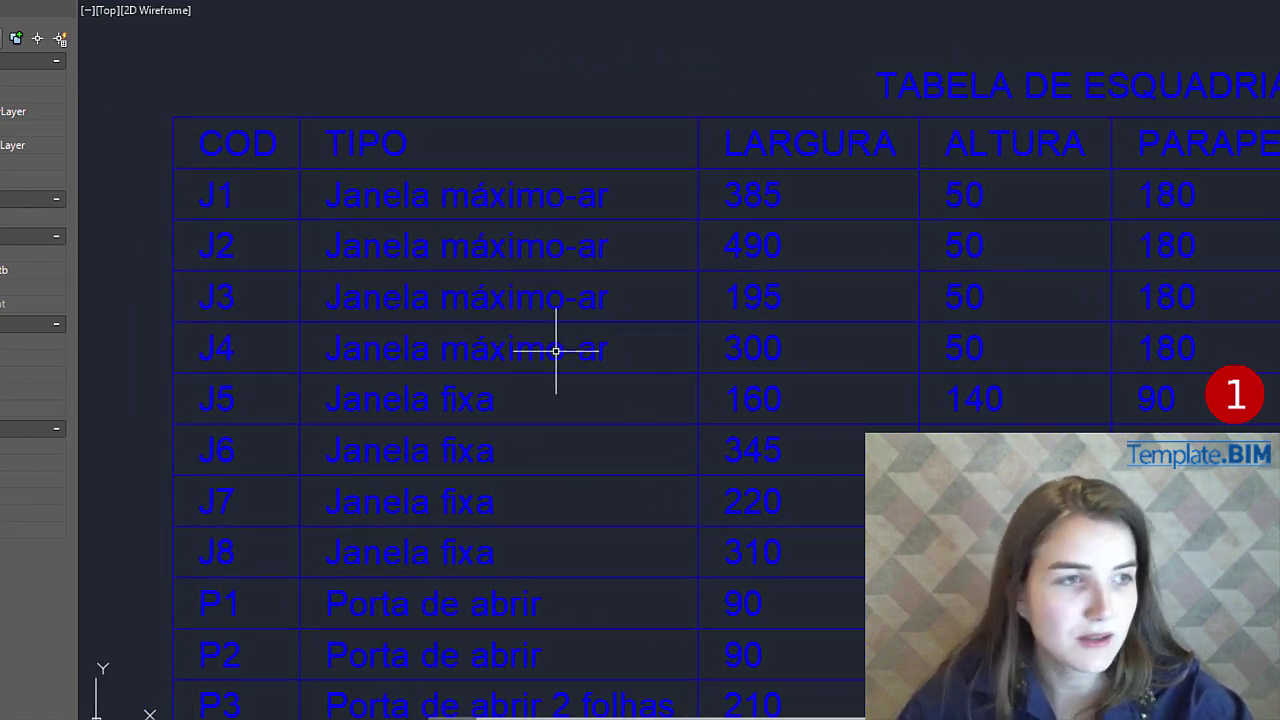
pyautogui.moveTo(600, 351); pyautogui.dragTo(591, 373, button='middle')
# Go back to the floor plan and examine windows J4 to J8 and door P3 around the entrance hall.
pyautogui.scroll(-6, 540, 340)
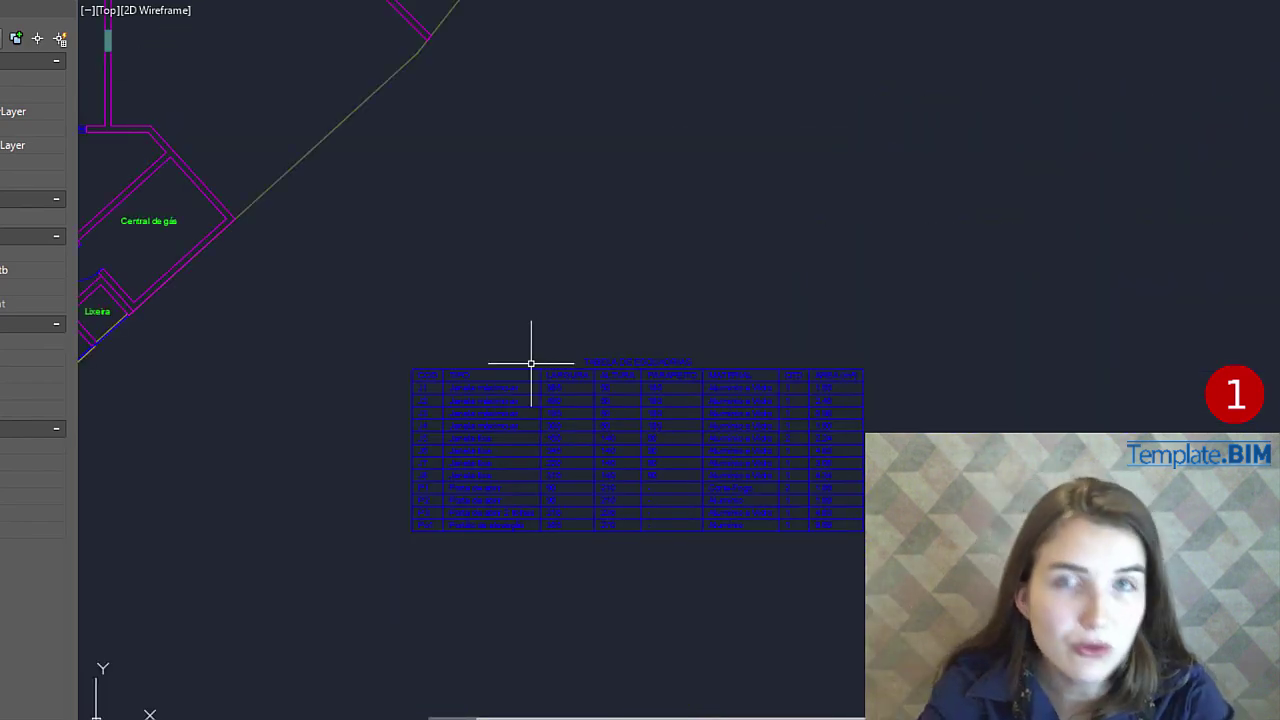
pyautogui.moveTo(531, 364); pyautogui.dragTo(980, 400, button='middle')
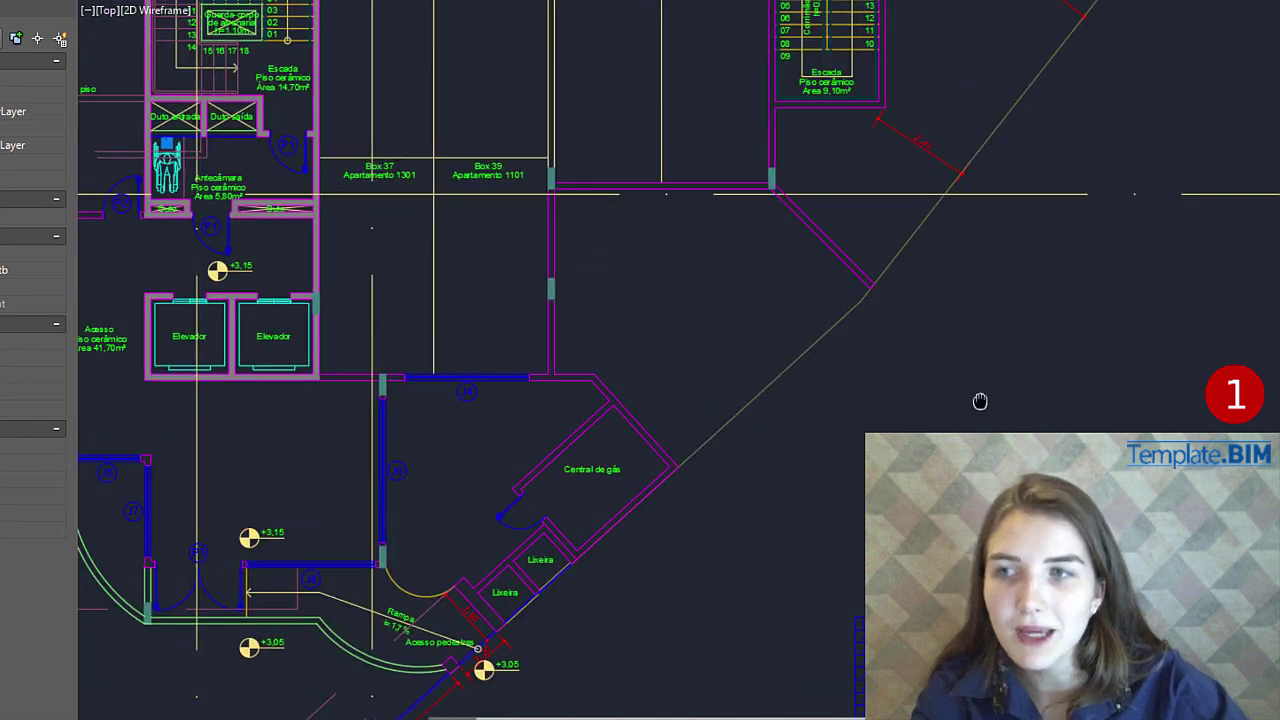
pyautogui.scroll(8, 691, 334)
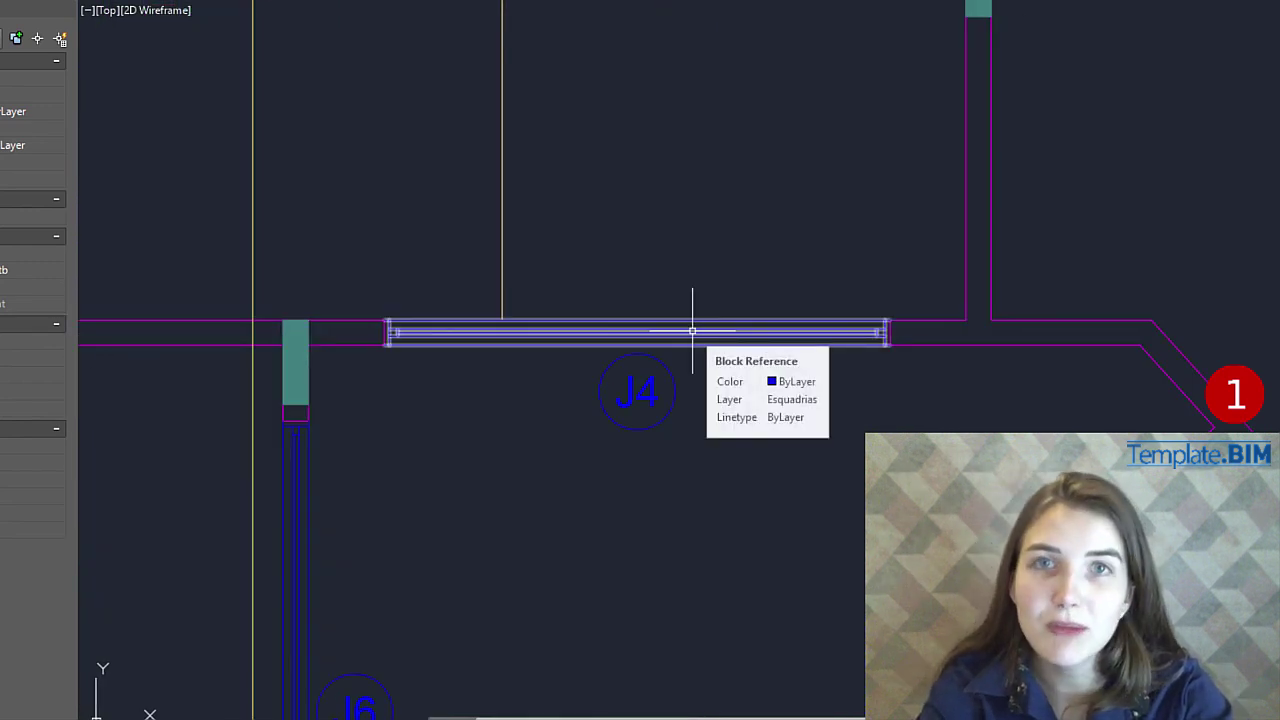
pyautogui.moveTo(746, 274); pyautogui.dragTo(857, 106, button='middle')
pyautogui.scroll(-2, 774, 214)
pyautogui.moveTo(544, 390); pyautogui.dragTo(694, 309, button='middle')
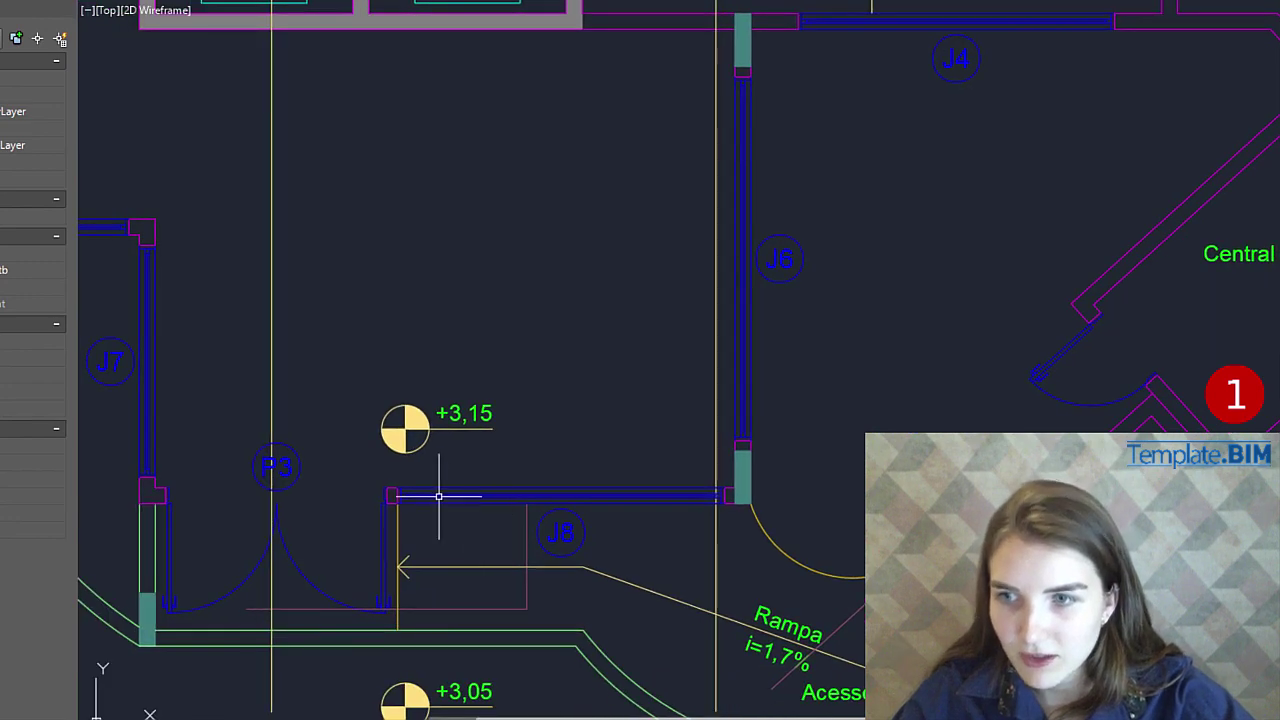
pyautogui.moveTo(337, 458); pyautogui.dragTo(694, 429, button='middle')
pyautogui.moveTo(409, 149); pyautogui.dragTo(409, 272, button='middle')
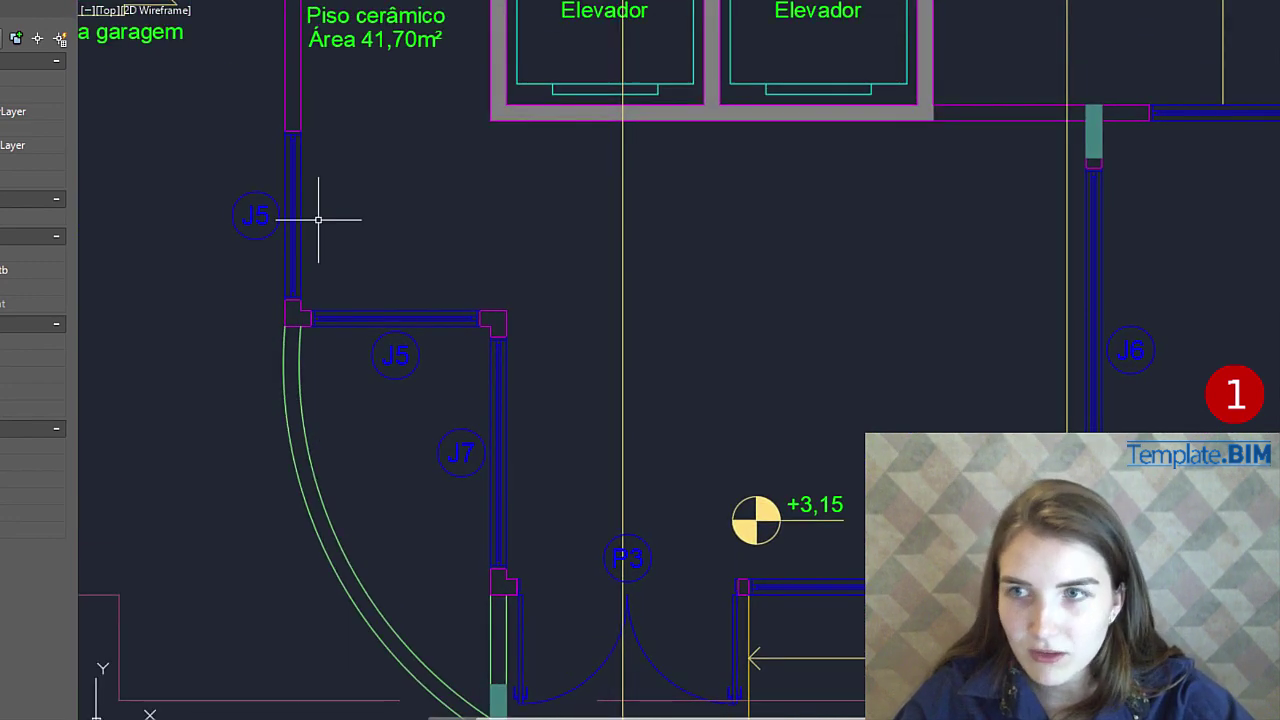
pyautogui.moveTo(906, 229); pyautogui.dragTo(886, 229, button='middle')
pyautogui.moveTo(1249, 227); pyautogui.dragTo(819, 270, button='middle')
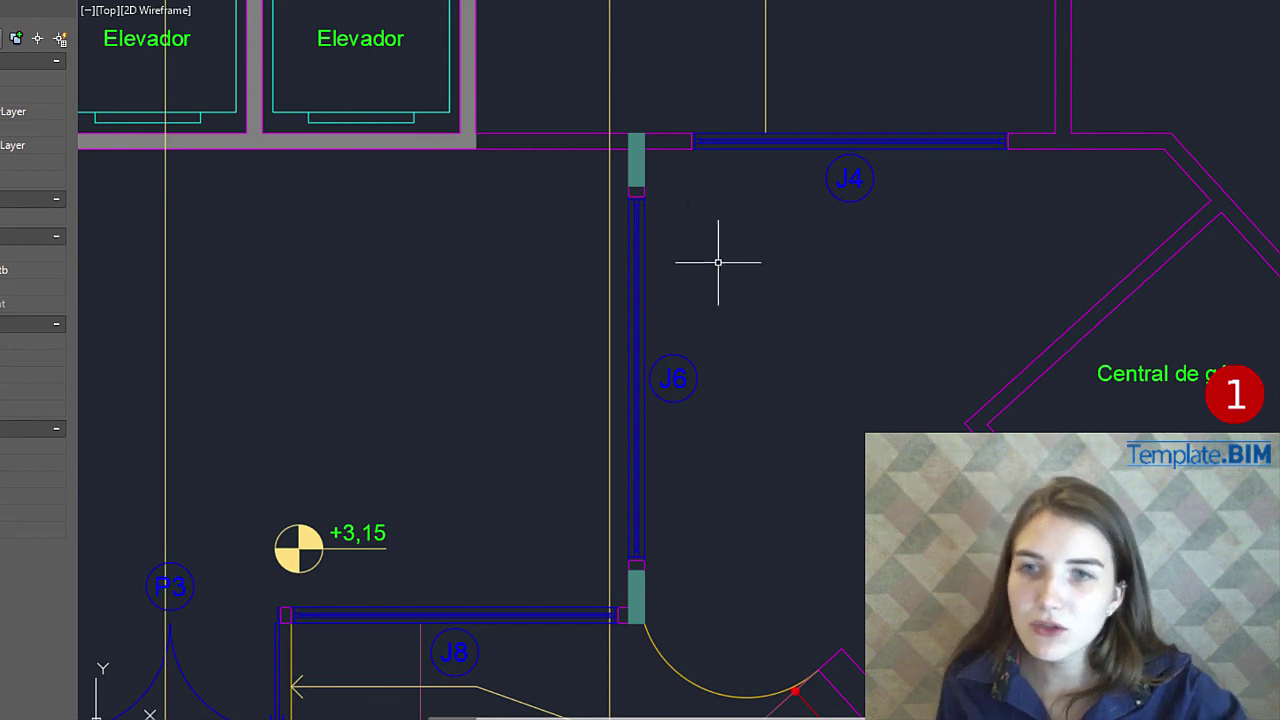
# Examine doors P1 and P2 and the ducts around the antechamber, and the parking area beside the stairwell.
pyautogui.scroll(-2, 700, 451)
pyautogui.scroll(-3, 705, 452)
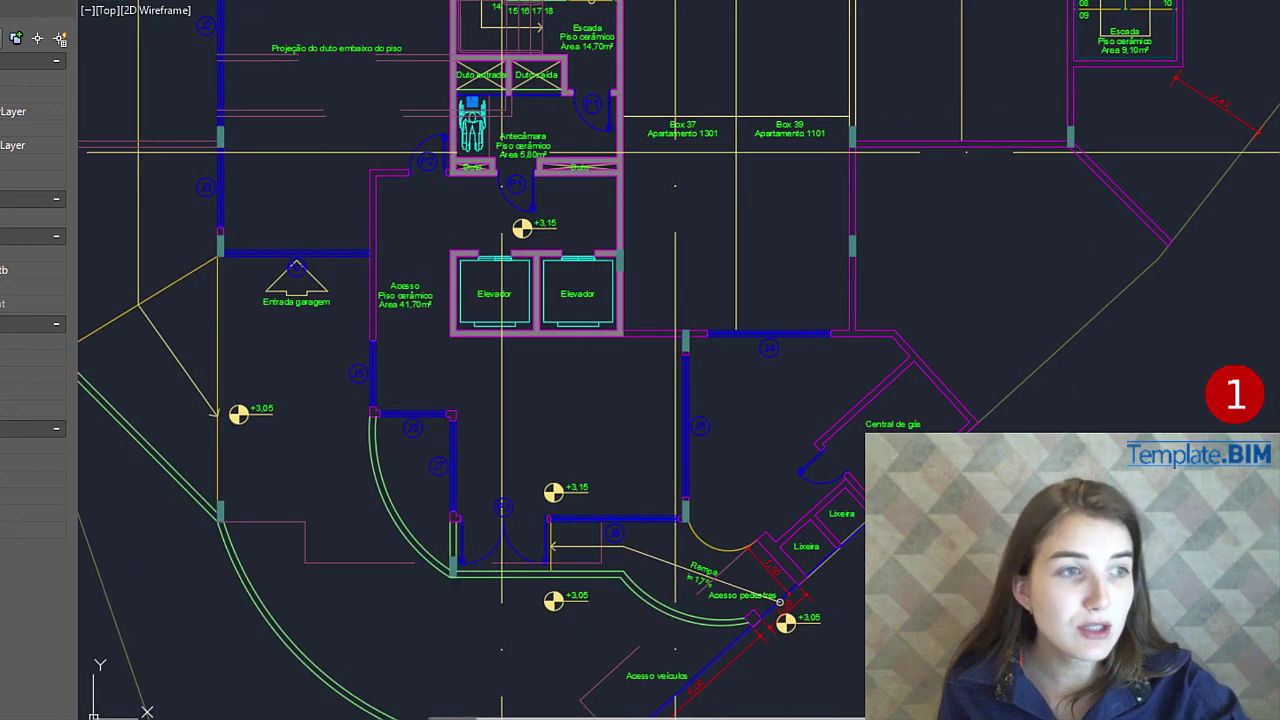
pyautogui.scroll(1, 627, 500)
pyautogui.moveTo(627, 500); pyautogui.dragTo(600, 583, button='middle')
pyautogui.moveTo(617, 394); pyautogui.dragTo(749, 530, button='middle')
pyautogui.scroll(4, 430, 265)
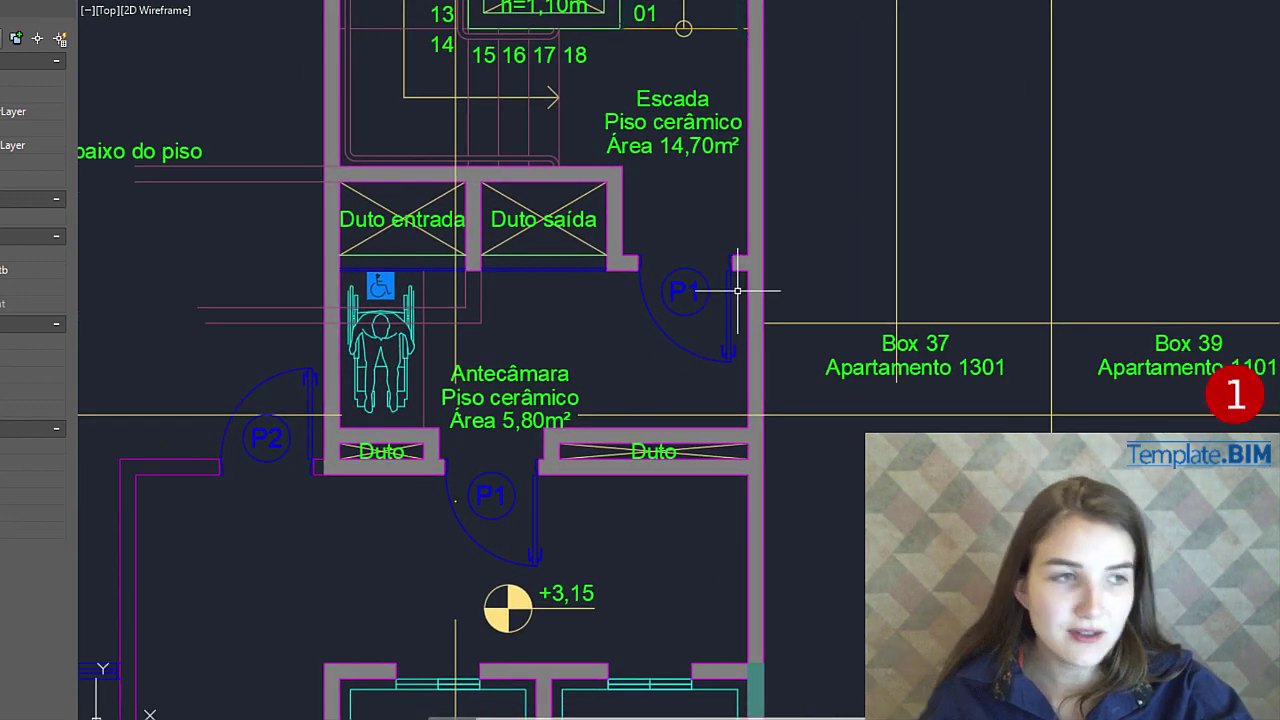
pyautogui.moveTo(637, 300); pyautogui.dragTo(768, 289, button='middle')
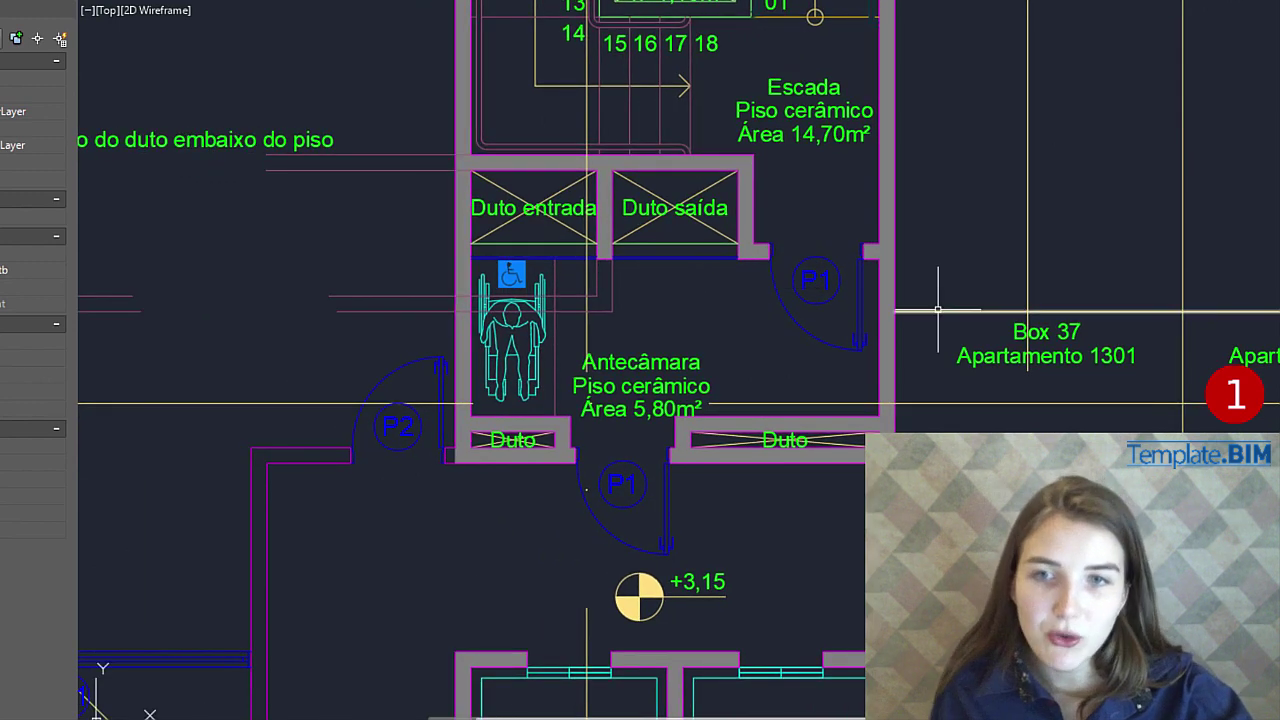
pyautogui.scroll(-6, 943, 286)
pyautogui.scroll(6, 870, 320)
pyautogui.scroll(7, 823, 449)
pyautogui.scroll(-7, 1014, 374)
pyautogui.moveTo(1192, 270); pyautogui.dragTo(858, 497, button='middle')
pyautogui.scroll(-4, 975, 460)
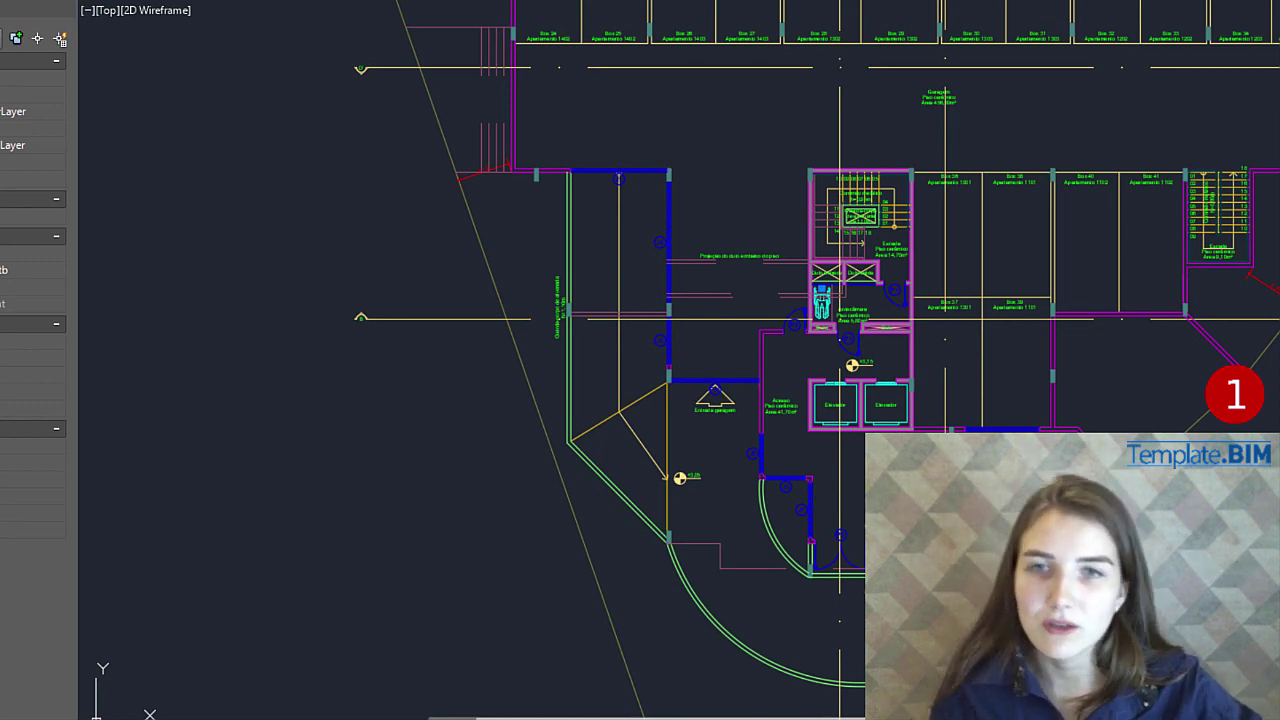
# Look across the neighbouring floor plans and open up the plan containing the Salão de Festas around its stair and elevator core.
pyautogui.moveTo(1100, 370); pyautogui.dragTo(621, 426, button='middle')
pyautogui.moveTo(1270, 407)
pyautogui.mouseDown(button='middle')
pyautogui.moveTo(776, 381)
pyautogui.moveTo(304, 437)
pyautogui.moveTo(530, 429)
pyautogui.mouseUp(button='middle')
pyautogui.scroll(-2, 776, 381)
pyautogui.scroll(8, 666, 509)
pyautogui.moveTo(1100, 480); pyautogui.dragTo(234, 338, button='middle')
pyautogui.scroll(-5, 877, 310)
pyautogui.scroll(-3, 984, 372)
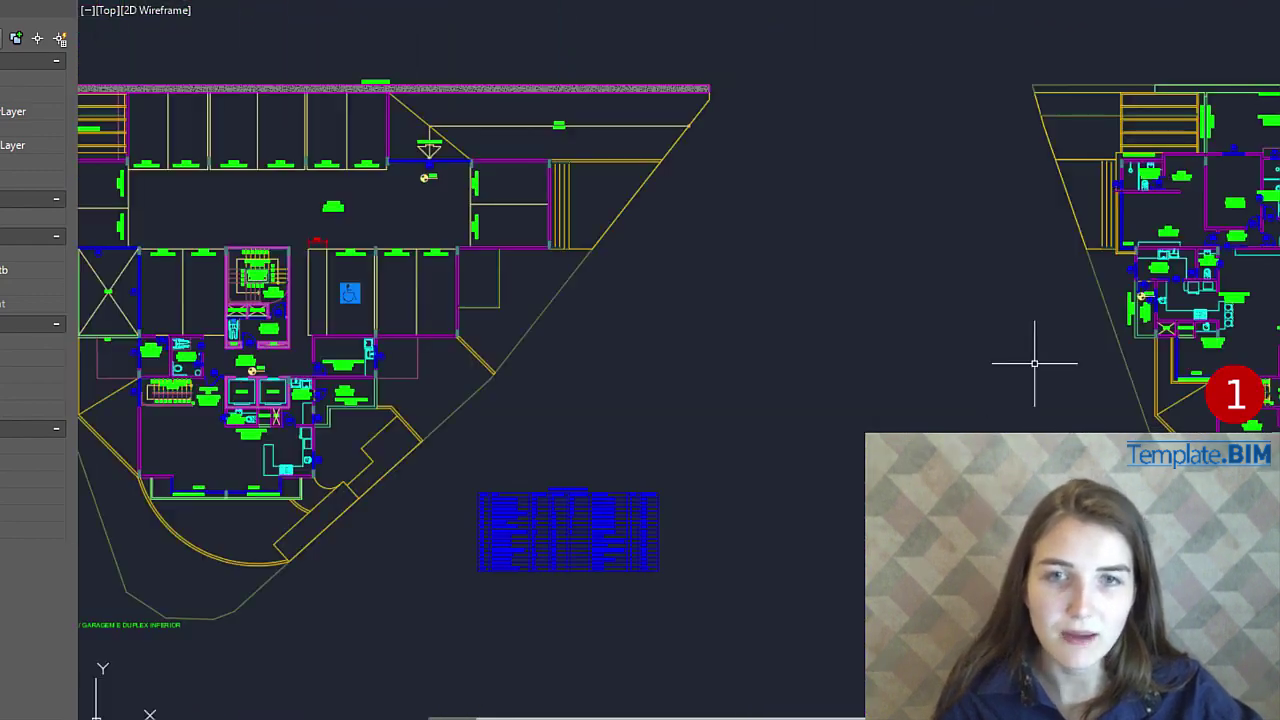
pyautogui.moveTo(984, 372); pyautogui.dragTo(440, 380, button='middle')
pyautogui.scroll(8, 836, 418)
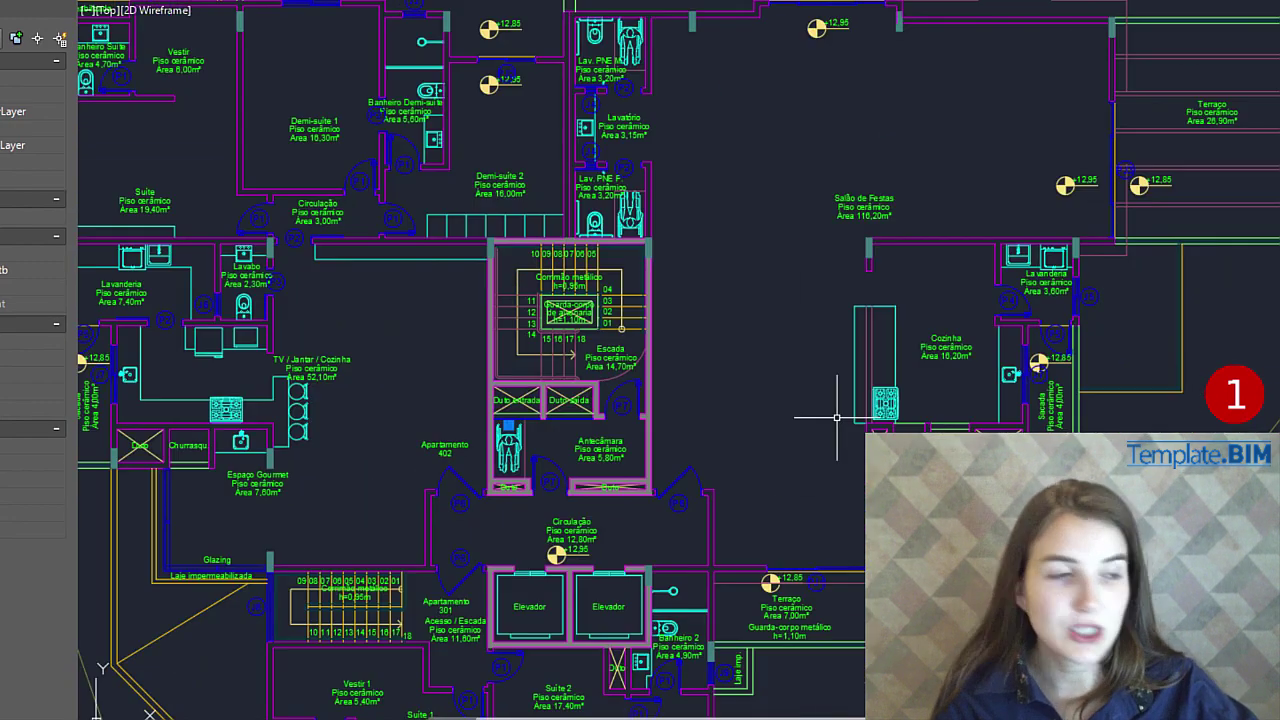
# Examine the circulation area, apartment doors, kitchen, party room and terraces on the Salão de Festas floor plan.
pyautogui.moveTo(831, 415); pyautogui.dragTo(843, 431, button='middle')
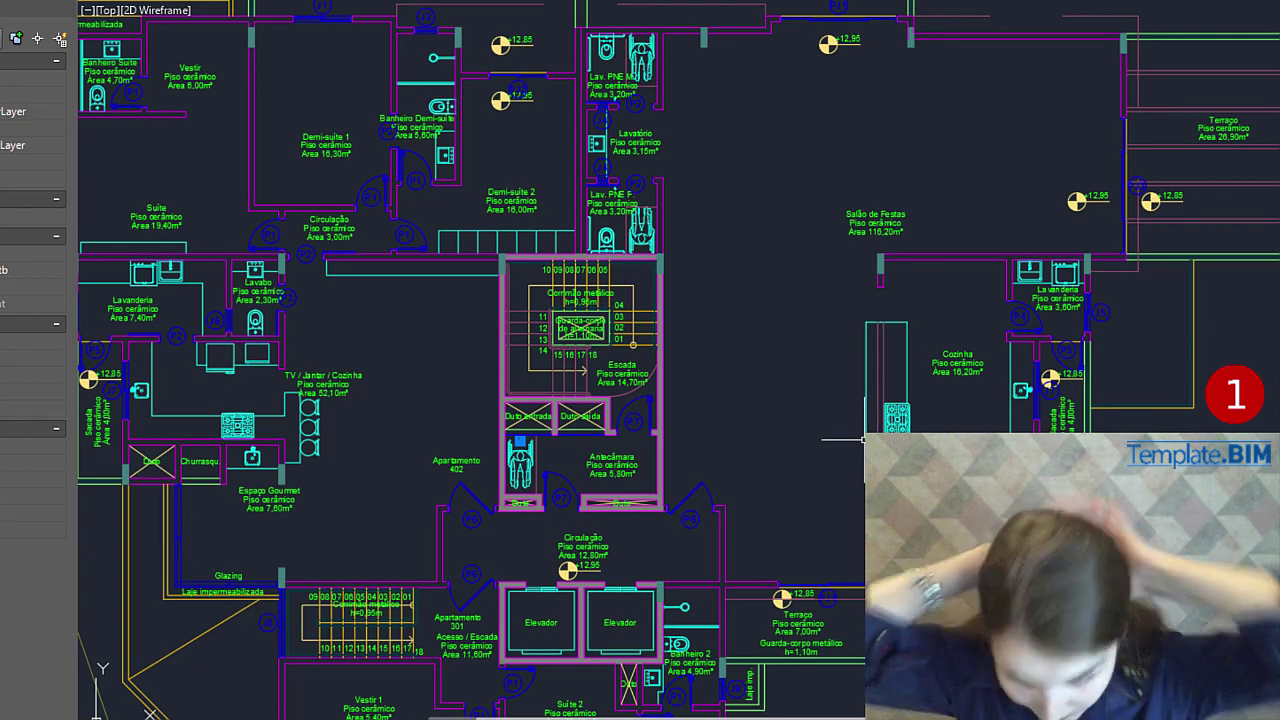
pyautogui.moveTo(881, 506); pyautogui.dragTo(961, 360, button='middle')
pyautogui.scroll(6, 896, 504)
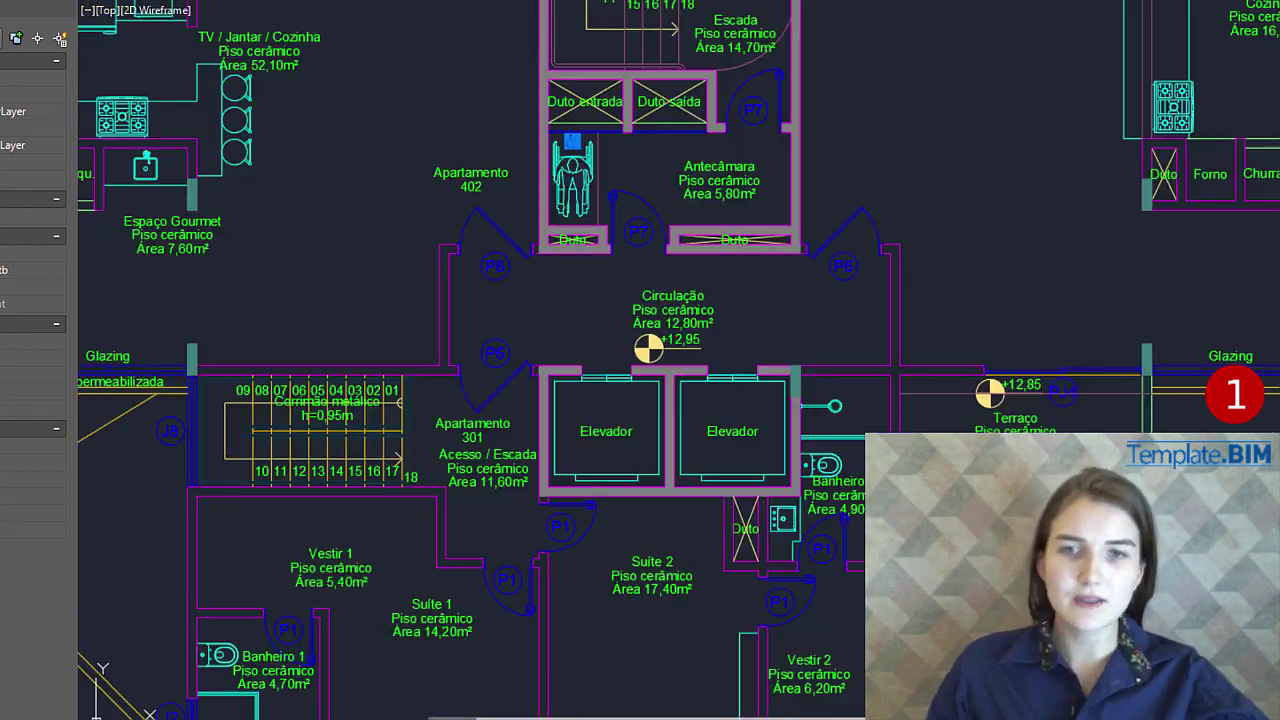
pyautogui.scroll(-3, 800, 533)
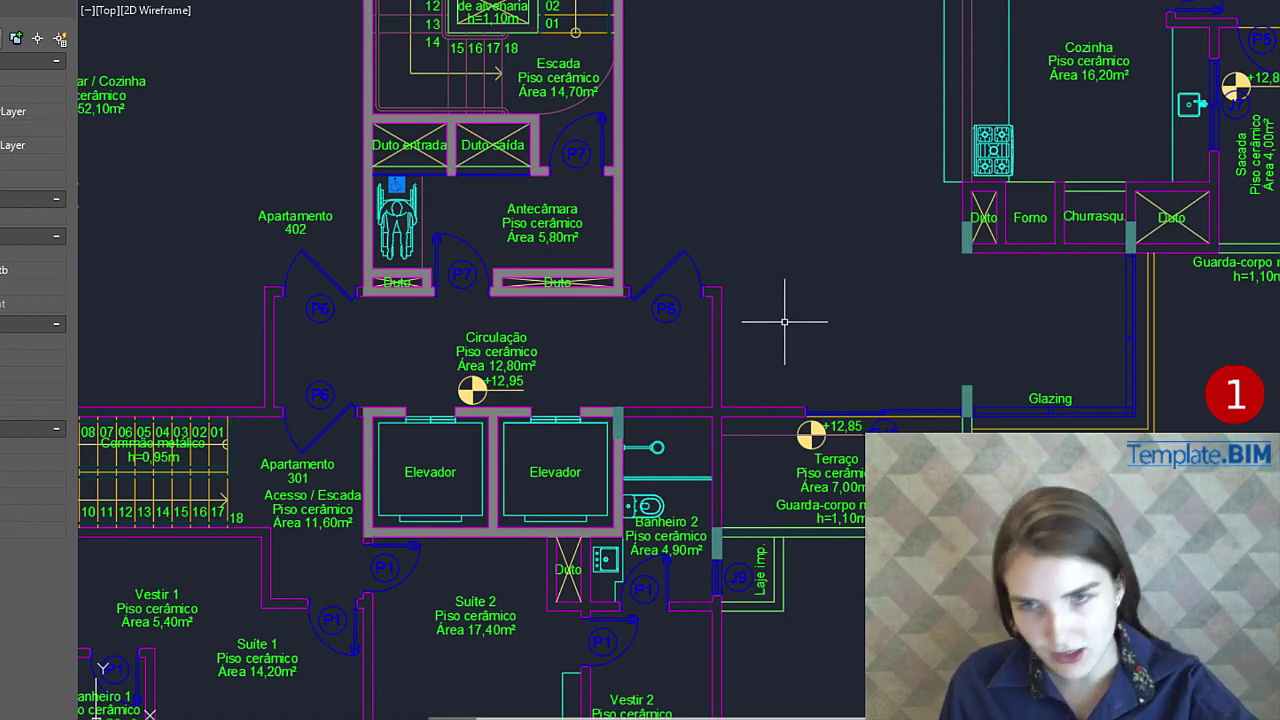
pyautogui.scroll(-4, 777, 297)
pyautogui.moveTo(1015, 240); pyautogui.dragTo(726, 565, button='middle')
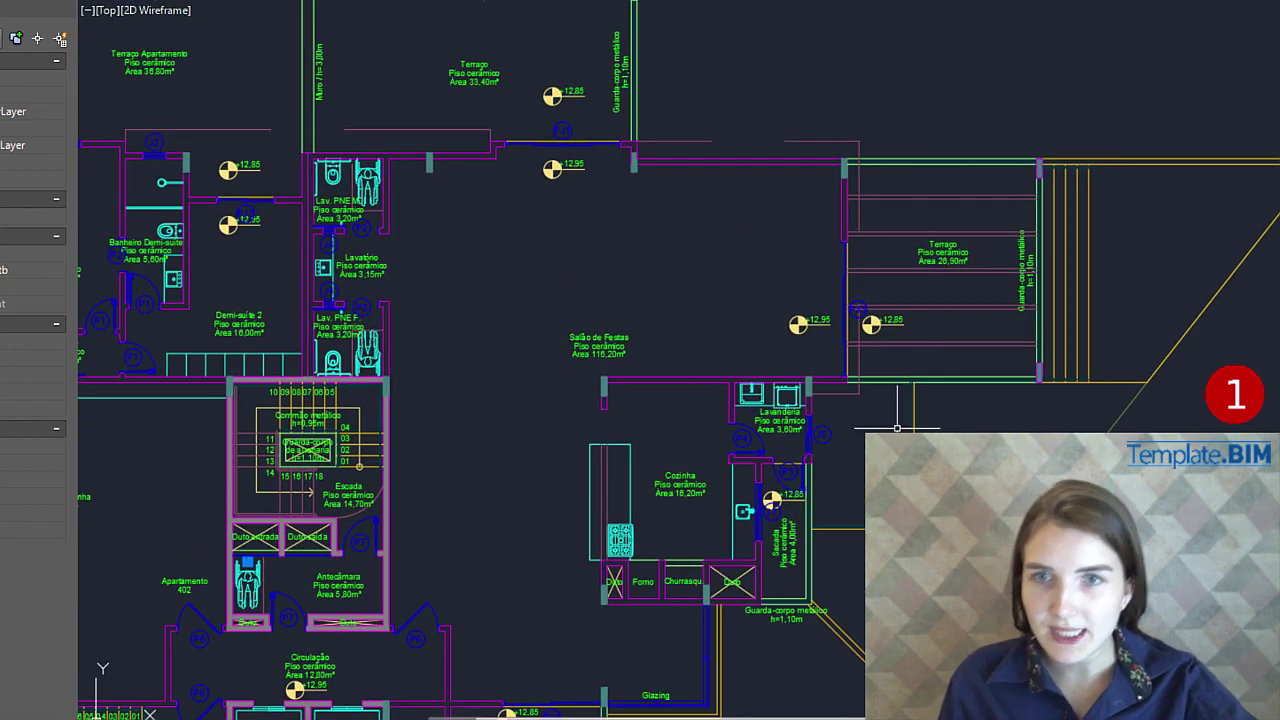
pyautogui.moveTo(434, 257); pyautogui.dragTo(791, 143, button='middle')
# Compare the typical floor and lower duplex plan with the adjacent floor plans and check its inner wall's layer.
pyautogui.scroll(-3, 876, 244)
pyautogui.moveTo(876, 244); pyautogui.dragTo(831, 271, button='middle')
pyautogui.moveTo(925, 339); pyautogui.dragTo(440, 346, button='middle')
pyautogui.moveTo(940, 292); pyautogui.dragTo(579, 320, button='middle')
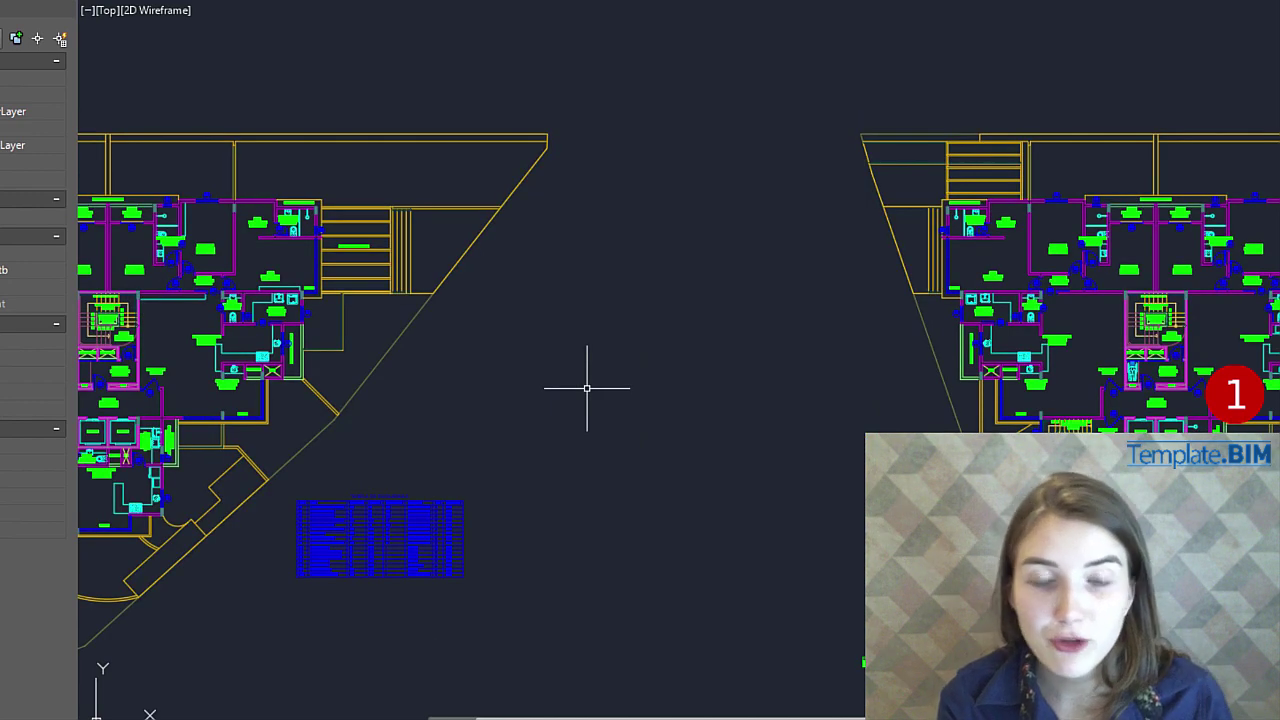
pyautogui.moveTo(466, 334); pyautogui.dragTo(651, 323, button='middle')
pyautogui.moveTo(272, 244); pyautogui.dragTo(472, 277, button='middle')
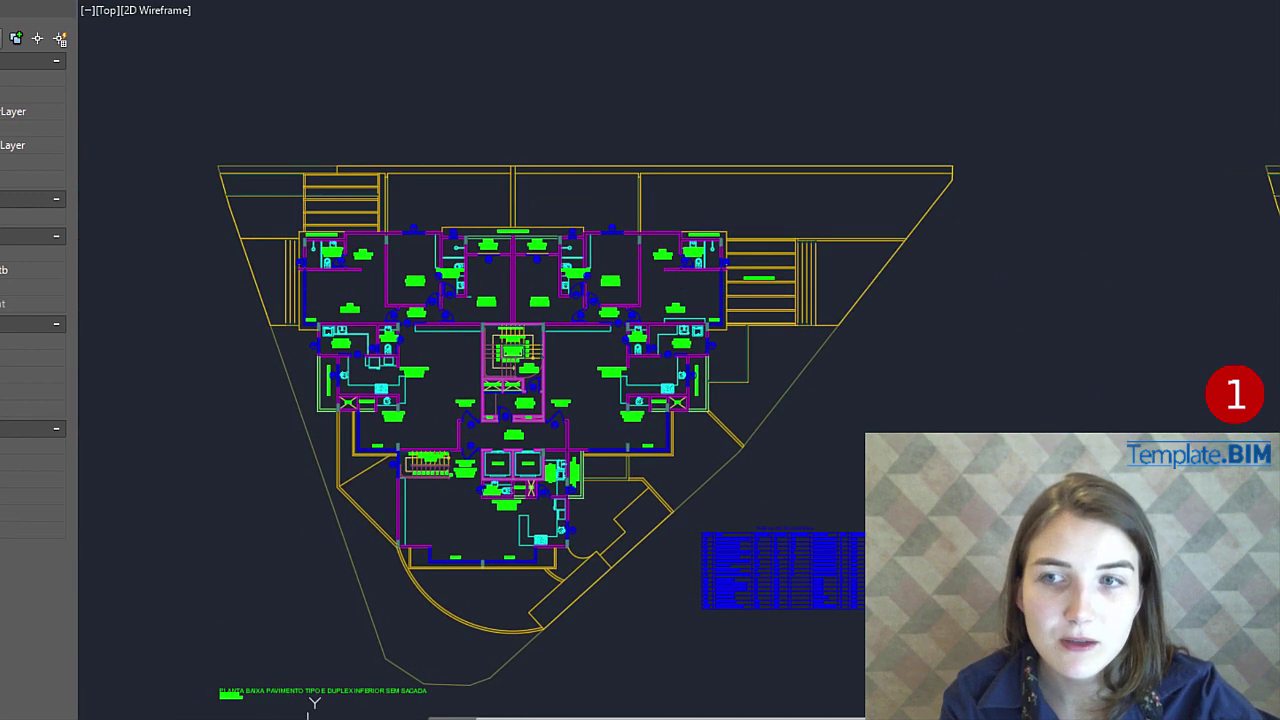
pyautogui.moveTo(641, 284)
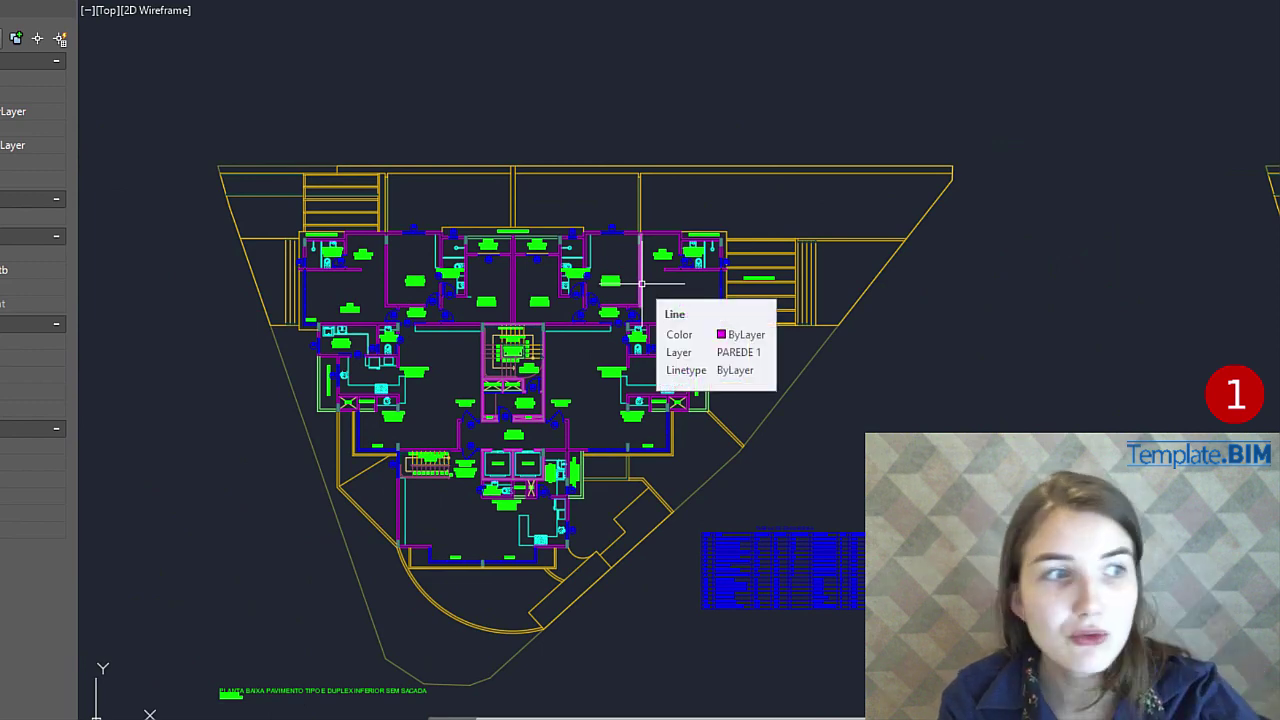
pyautogui.scroll(-5, 641, 284)
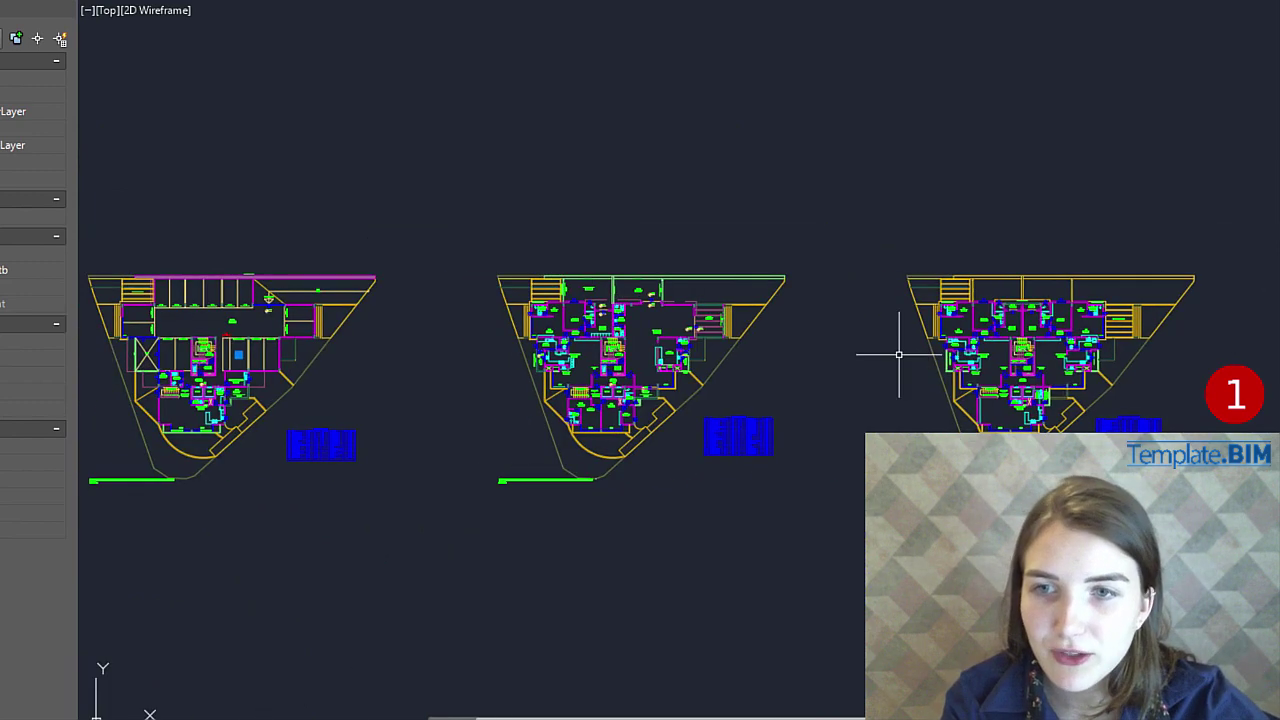
# Examine the remaining floor plans and read the title of the third-floor garage and lower duplex plan.
pyautogui.scroll(2, 880, 349)
pyautogui.moveTo(880, 349); pyautogui.dragTo(1100, 360, button='middle')
pyautogui.scroll(5, 766, 429)
pyautogui.moveTo(1095, 429); pyautogui.dragTo(383, 395, button='middle')
pyautogui.scroll(-3, 773, 432)
pyautogui.moveTo(841, 386); pyautogui.dragTo(743, 386, button='middle')
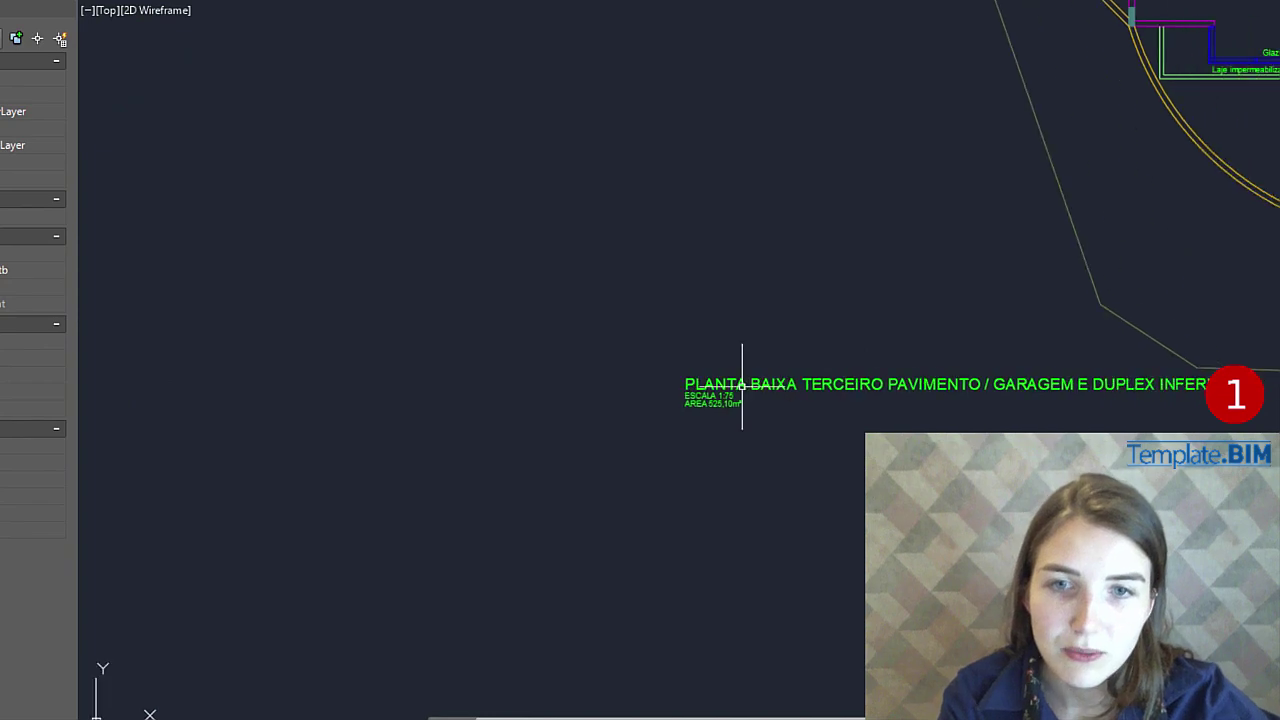
pyautogui.moveTo(1212, 412); pyautogui.dragTo(688, 450, button='middle')
pyautogui.scroll(-2, 640, 495)
pyautogui.moveTo(646, 308)
pyautogui.mouseDown(button='middle')
pyautogui.moveTo(575, 479)
pyautogui.moveTo(619, 317)
pyautogui.moveTo(725, 530)
pyautogui.moveTo(715, 548)
pyautogui.mouseUp(button='middle')
pyautogui.moveTo(689, 495)
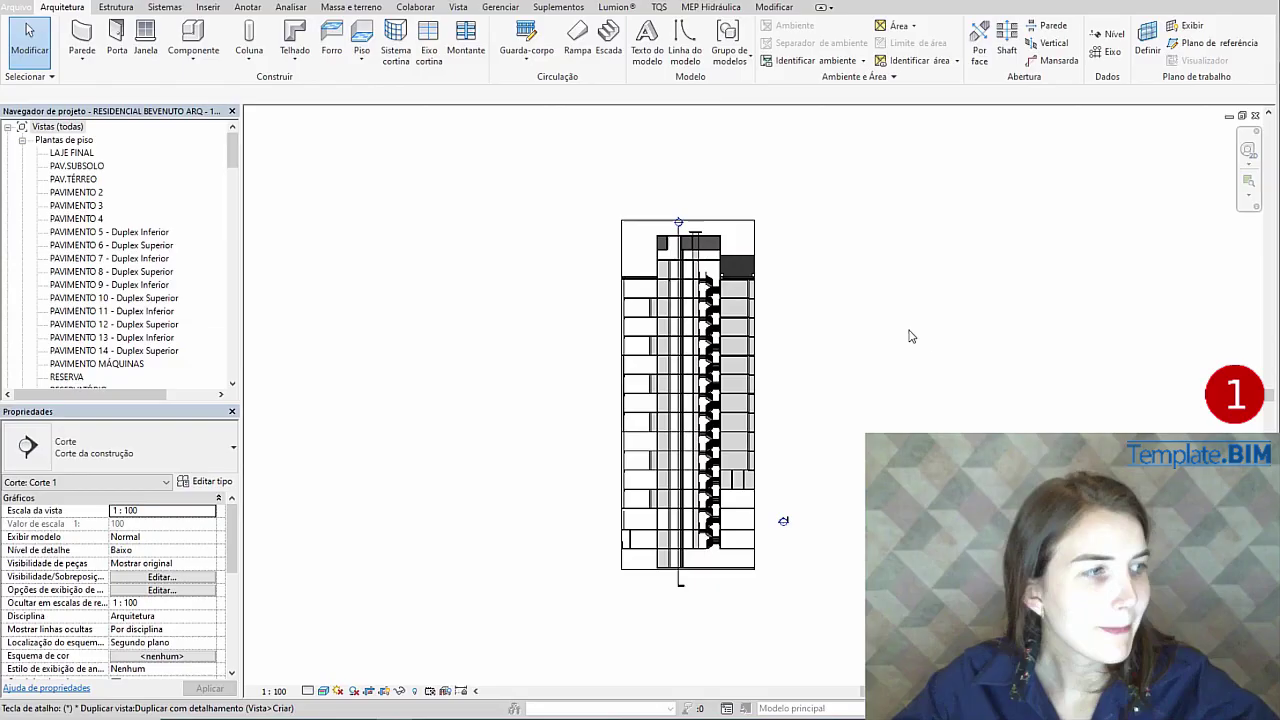
# Open the default 3D view and turn off its section box so the whole building is displayed.
pyautogui.moveTo(860, 333)
pyautogui.mouseDown(button='middle')
pyautogui.moveTo(894, 391)
pyautogui.moveTo(886, 423)
pyautogui.moveTo(862, 388)
pyautogui.mouseUp(button='middle')
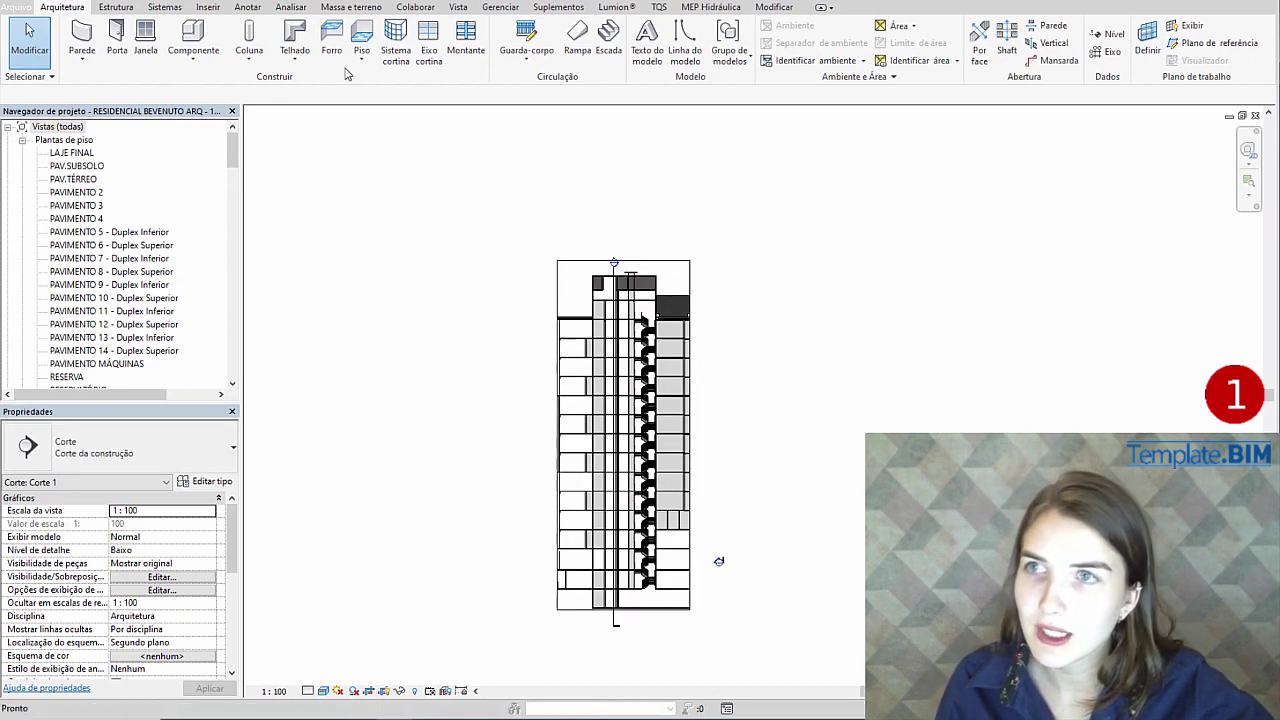
pyautogui.click(280, 3)
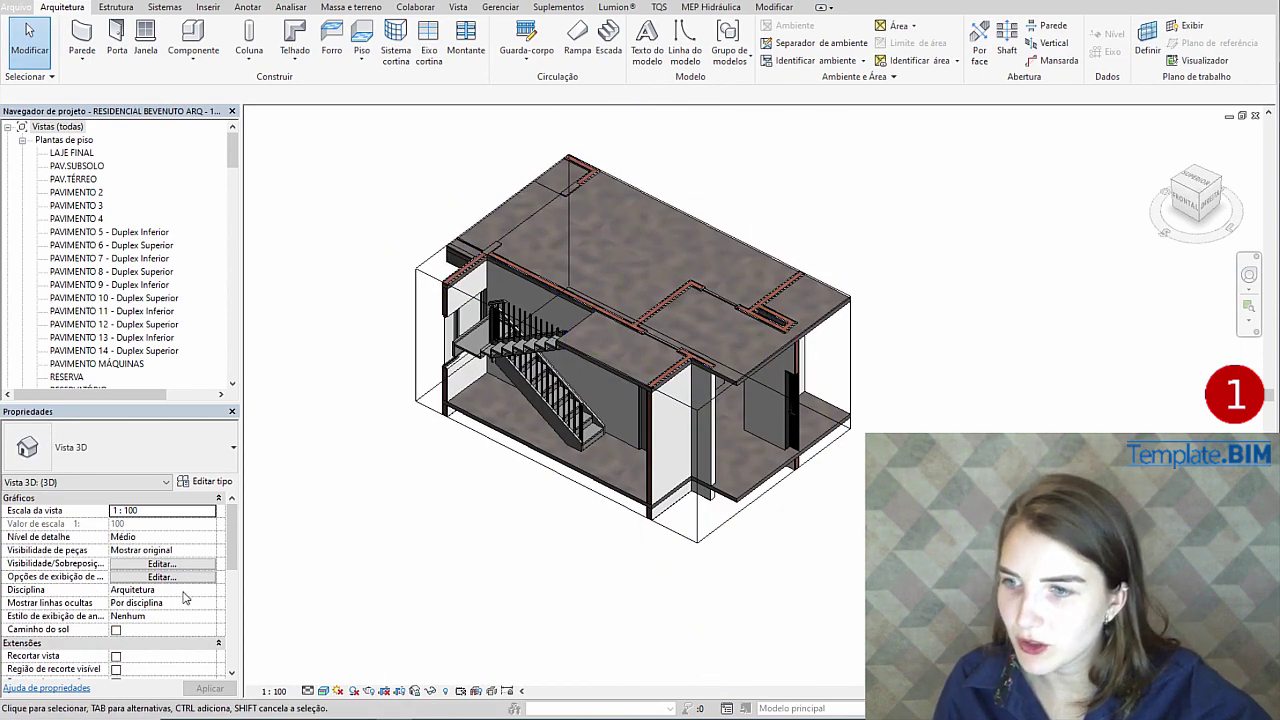
pyautogui.scroll(-3, 183, 598)
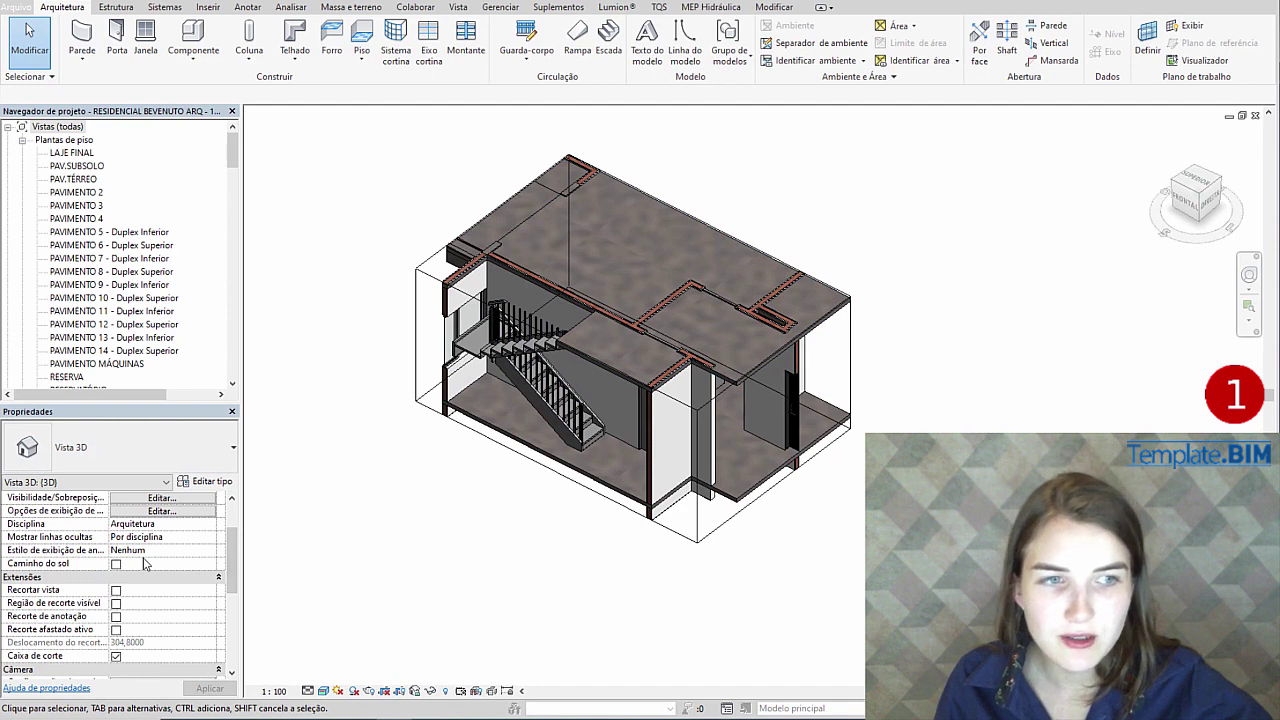
pyautogui.click(116, 657)
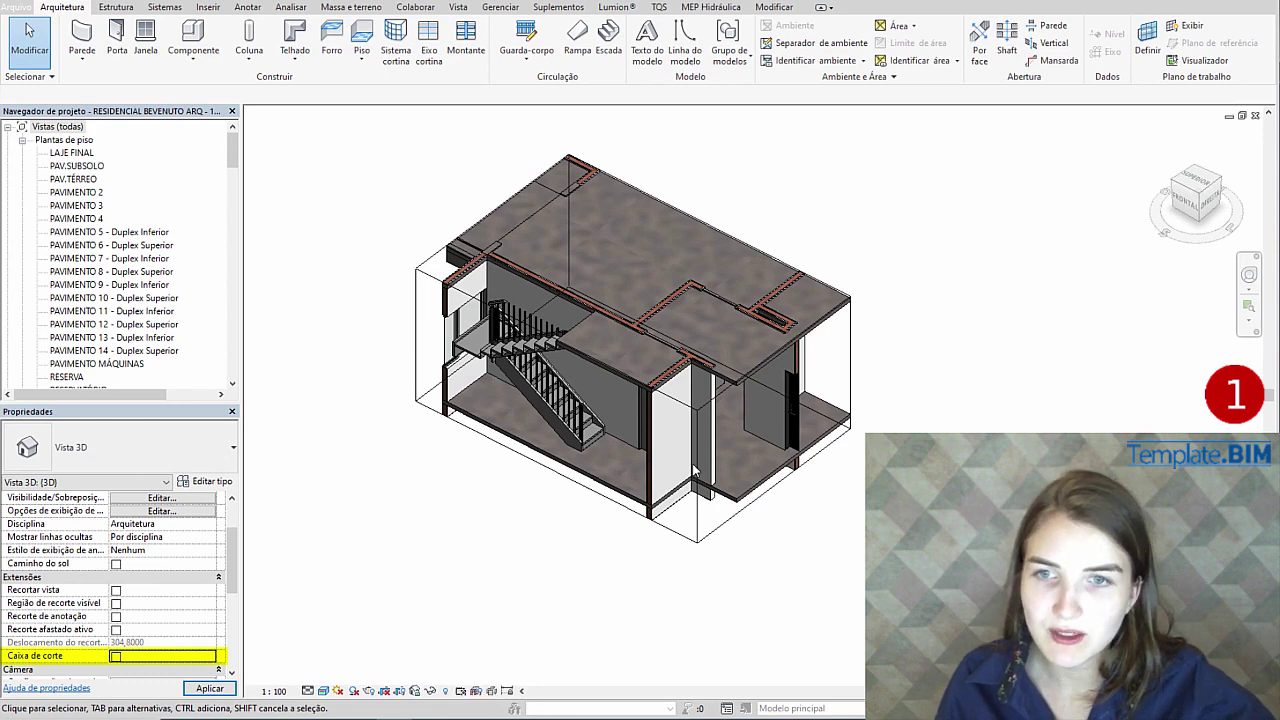
# Examine the building's facades, balconies, entrance and rooftop from several angles in the 3D view.
pyautogui.scroll(-4, 842, 378)
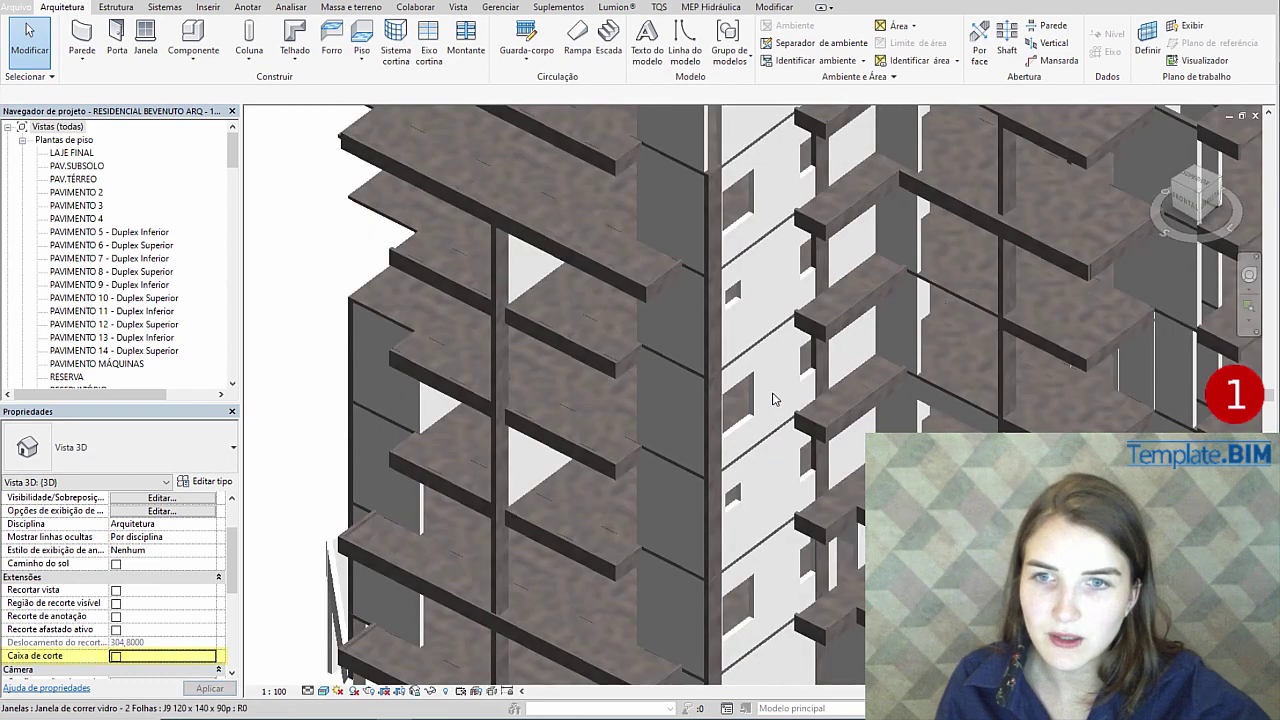
pyautogui.moveTo(842, 378); pyautogui.dragTo(825, 487, button='middle')
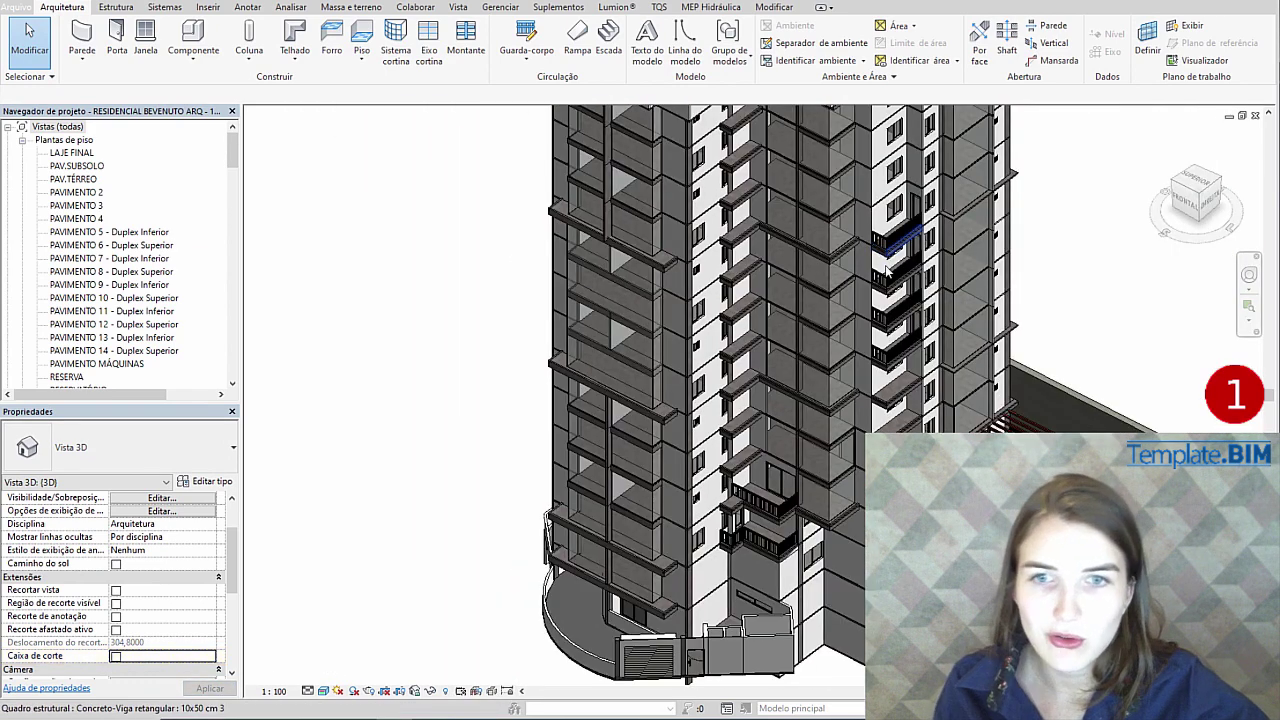
pyautogui.scroll(5, 631, 326)
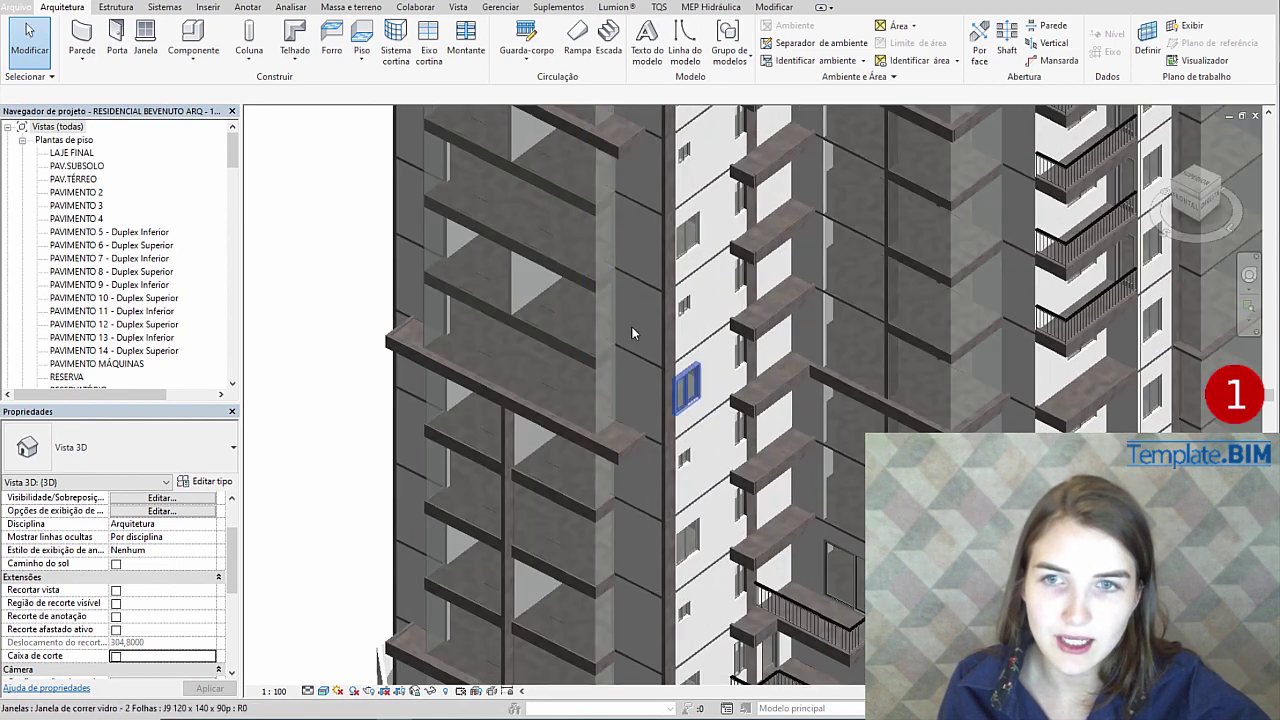
pyautogui.scroll(-3, 976, 336)
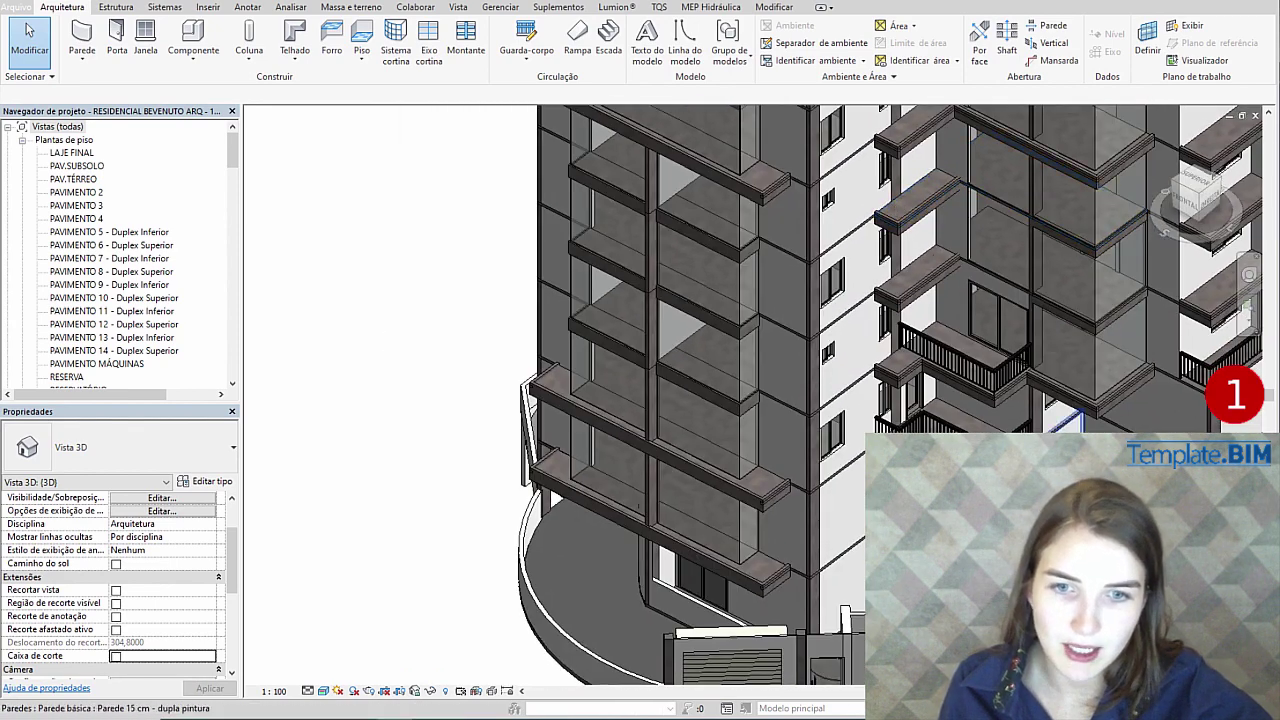
pyautogui.scroll(3, 735, 438)
pyautogui.moveTo(735, 438); pyautogui.dragTo(681, 424, button='middle')
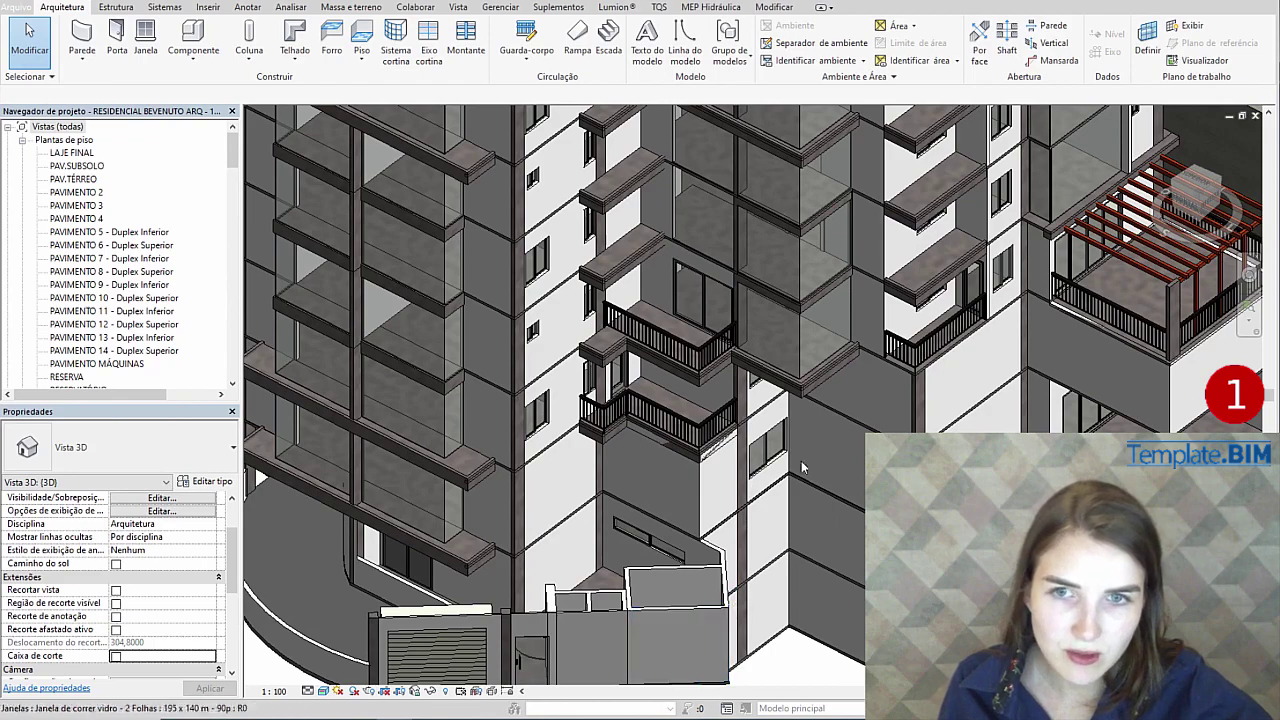
pyautogui.moveTo(799, 482); pyautogui.dragTo(598, 543, button='middle')
pyautogui.scroll(-2, 917, 410)
pyautogui.scroll(3, 917, 410)
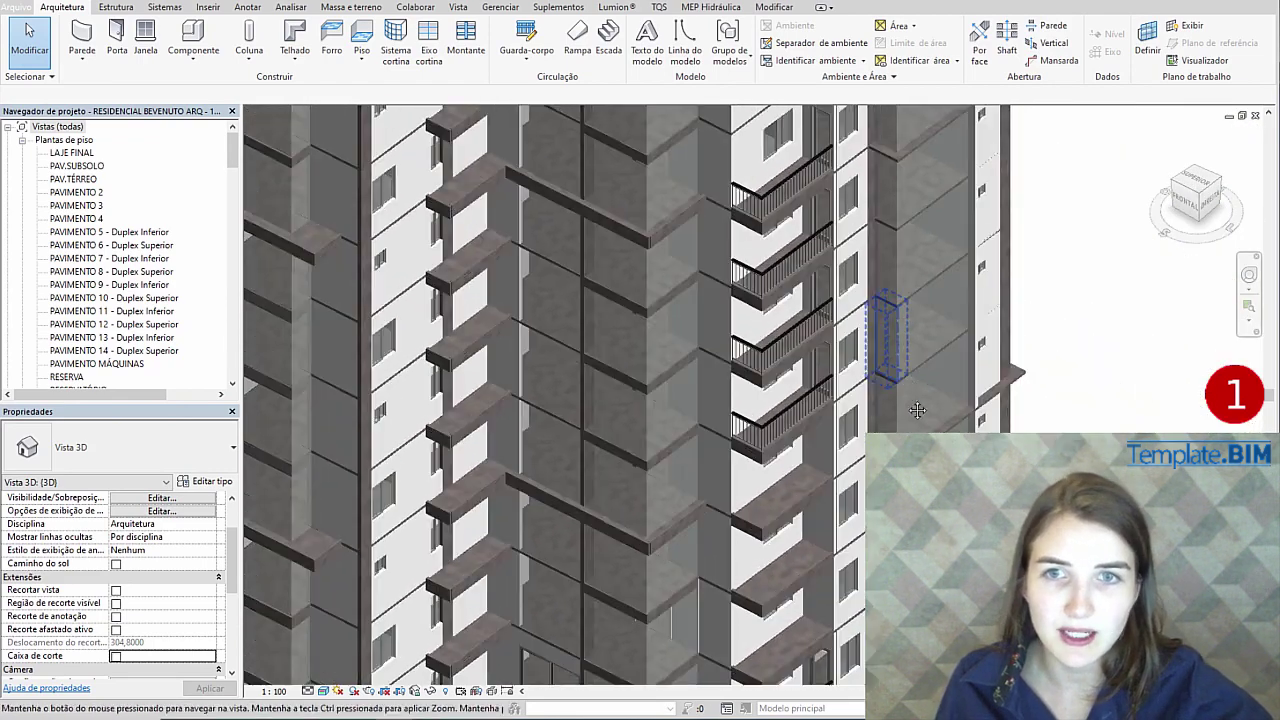
pyautogui.scroll(-6, 917, 410)
pyautogui.moveTo(930, 385)
pyautogui.keyDown('shift'); pyautogui.mouseDown(button='middle')
pyautogui.moveTo(957, 369)
pyautogui.moveTo(940, 362)
pyautogui.mouseUp(button='middle'); pyautogui.keyUp('shift')
pyautogui.scroll(5, 857, 280)
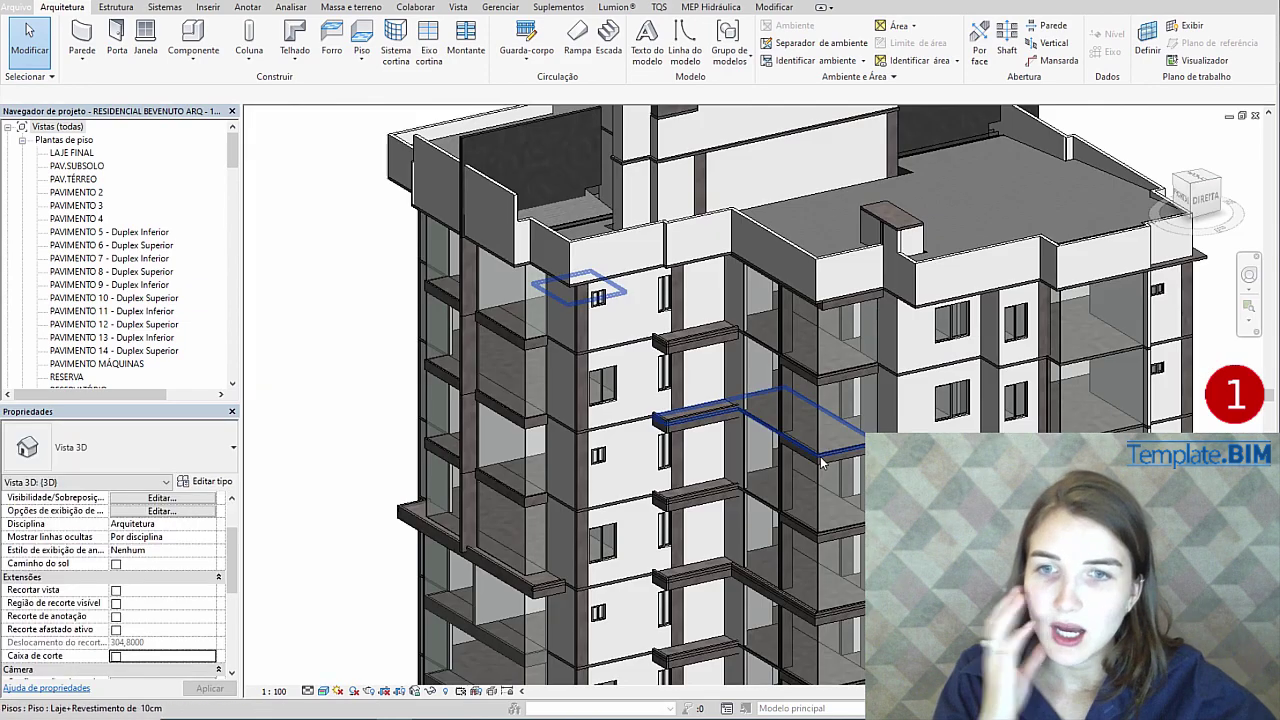
# Open the PAVIMENTO 5 - Duplex Inferior floor plan and inspect the DWG drawing placed beneath its walls.
pyautogui.click(117, 233)
pyautogui.doubleClick(143, 226)
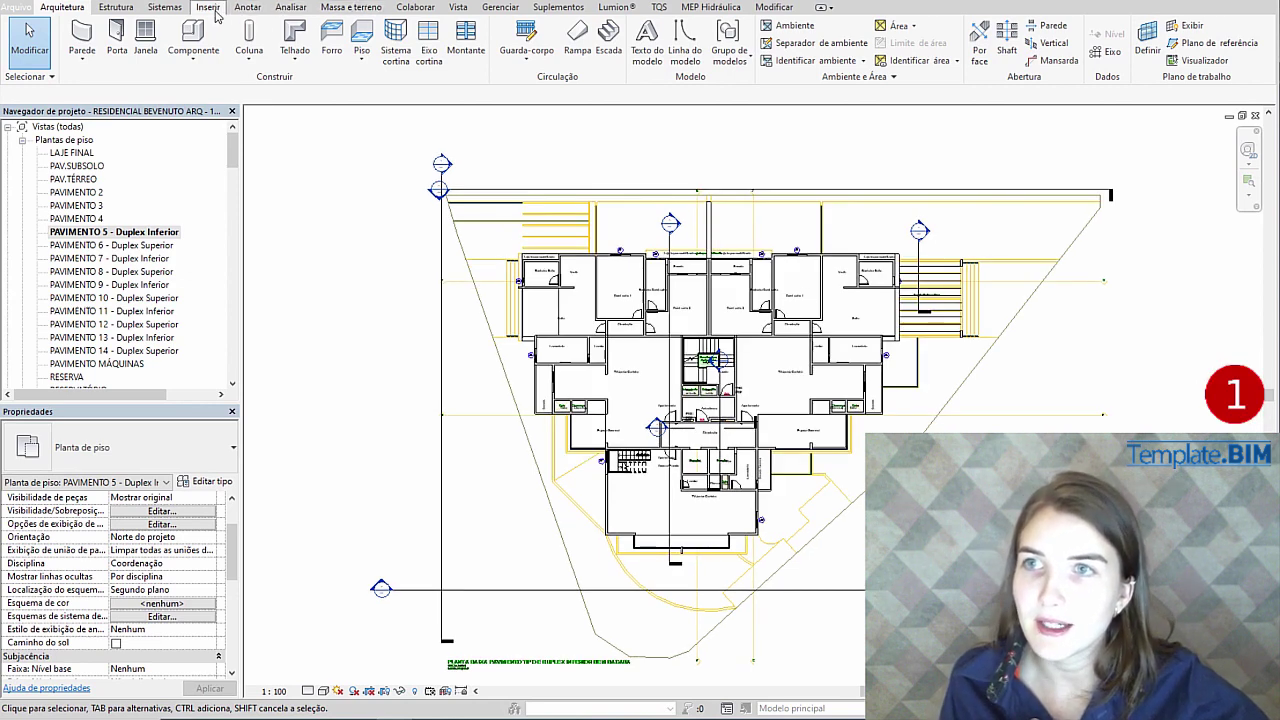
pyautogui.click(212, 10)
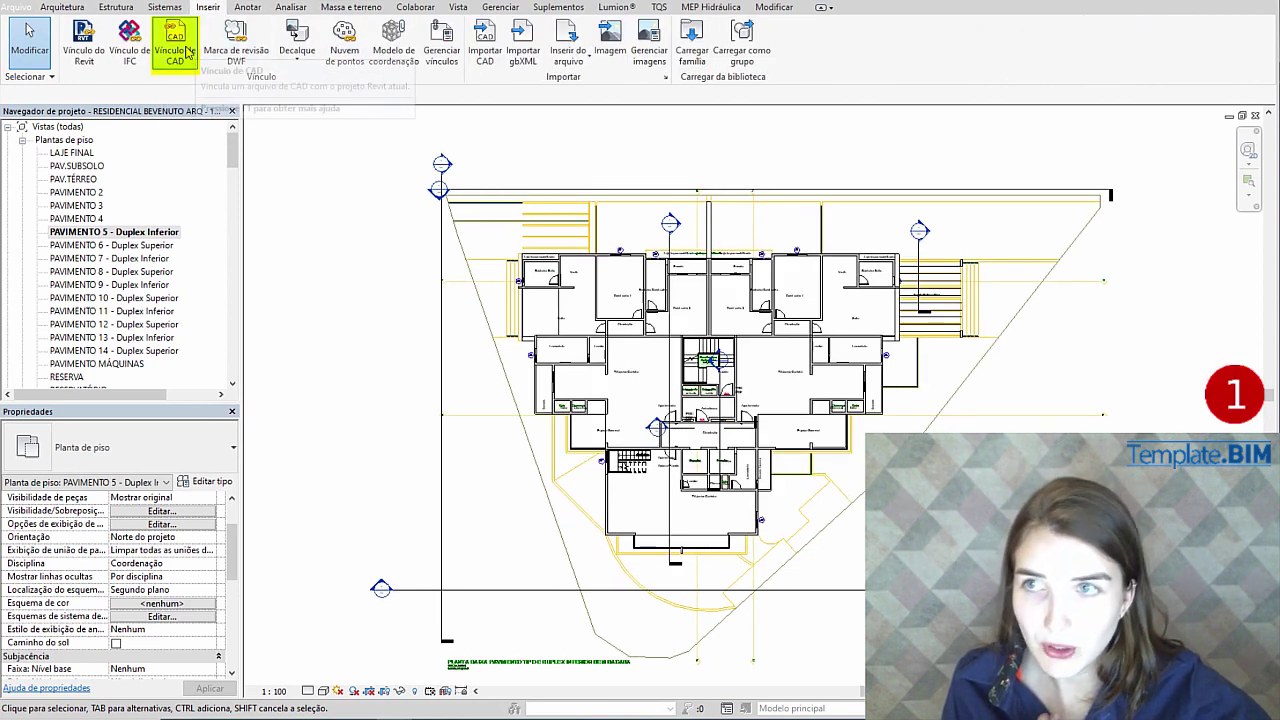
pyautogui.click(577, 261)
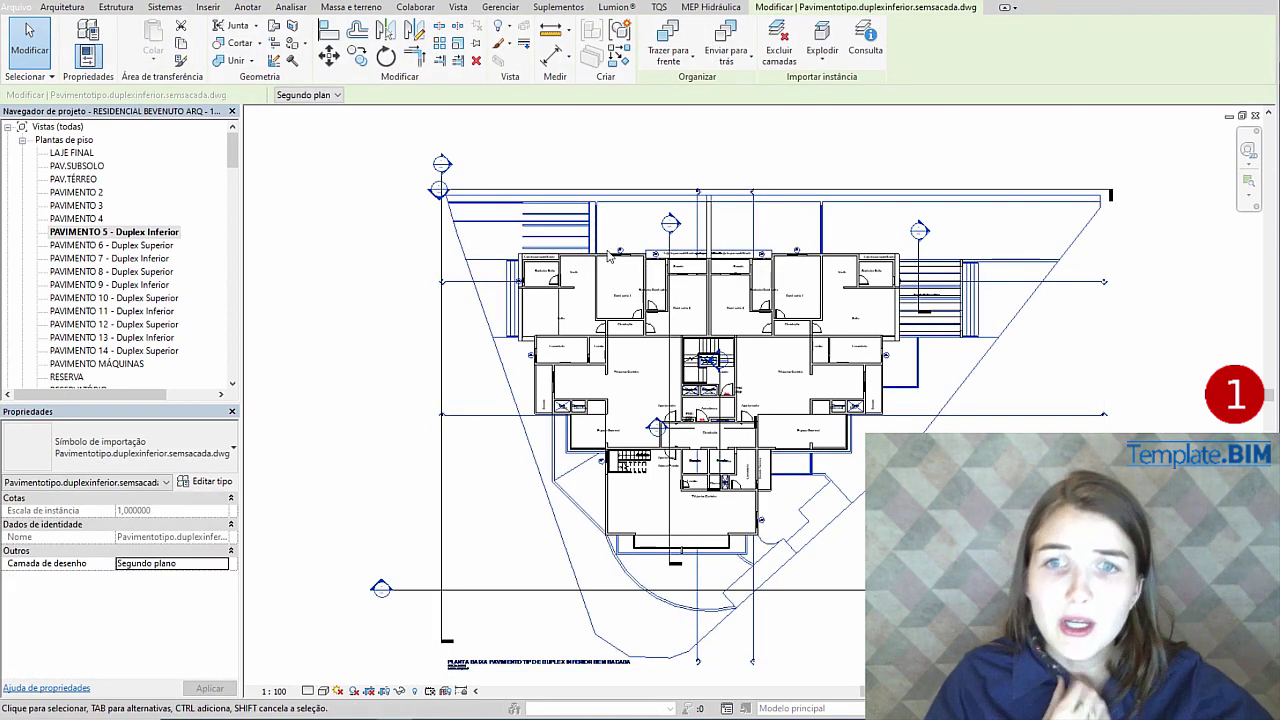
pyautogui.click(991, 215)
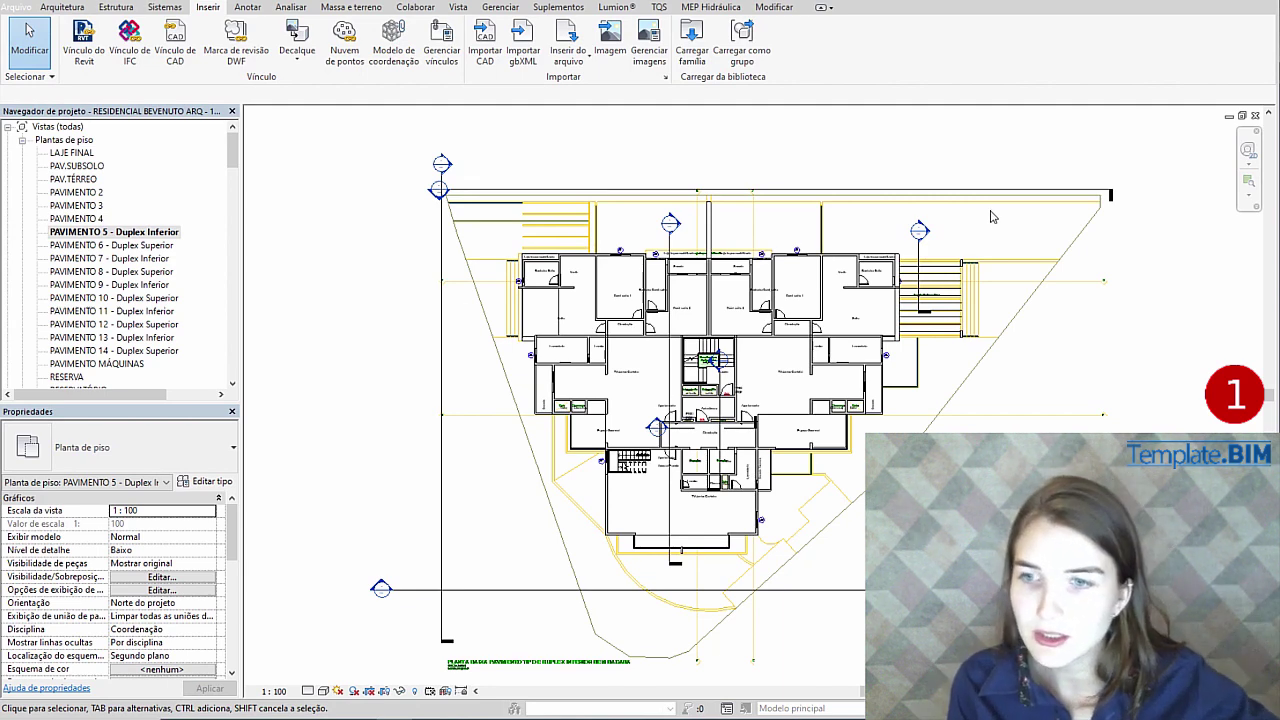
# Open section Corte 4 from the floor plan and examine the stacked duplex floors from base to roof.
pyautogui.doubleClick(820, 605)
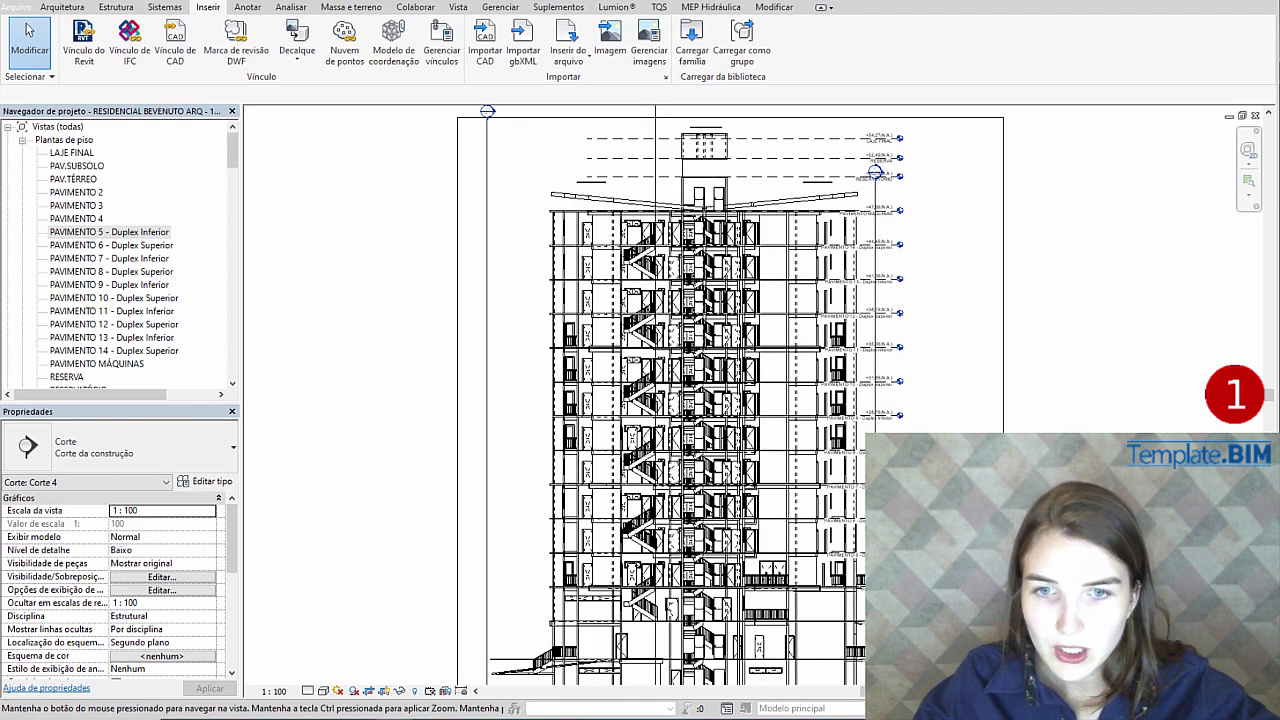
pyautogui.moveTo(700, 450); pyautogui.dragTo(625, 345, button='middle')
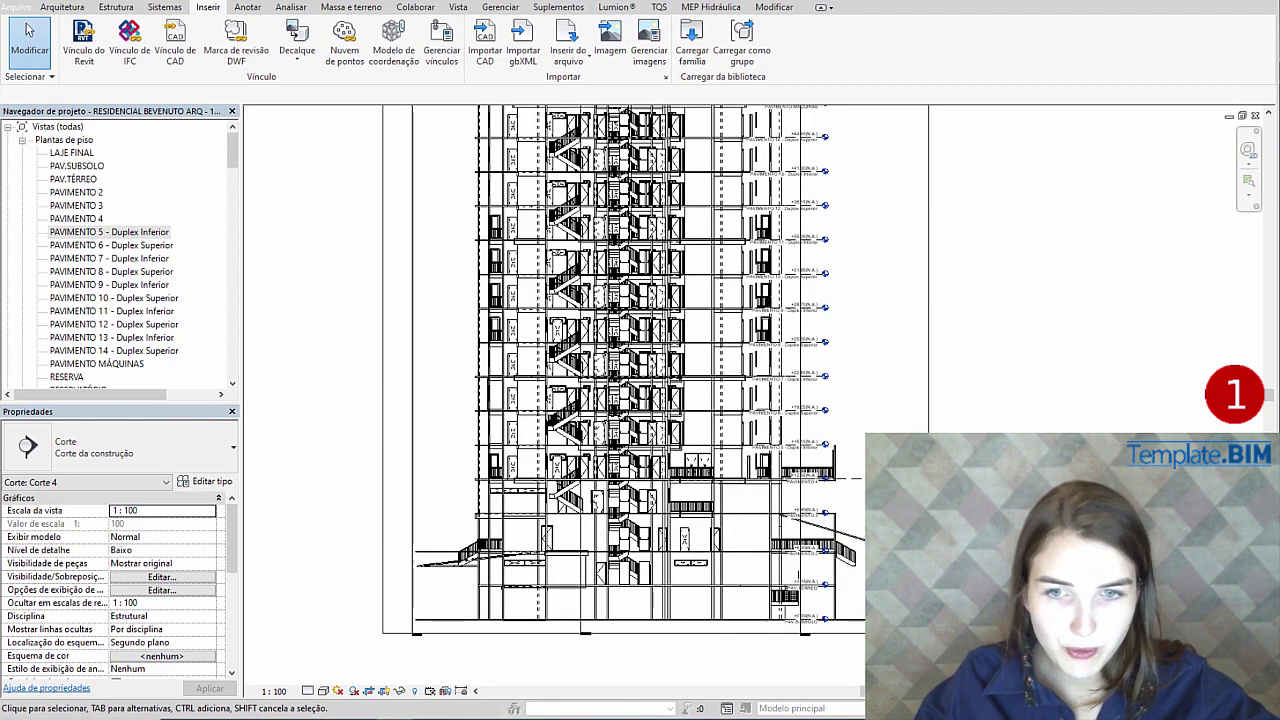
pyautogui.moveTo(830, 290); pyautogui.dragTo(830, 381, button='middle')
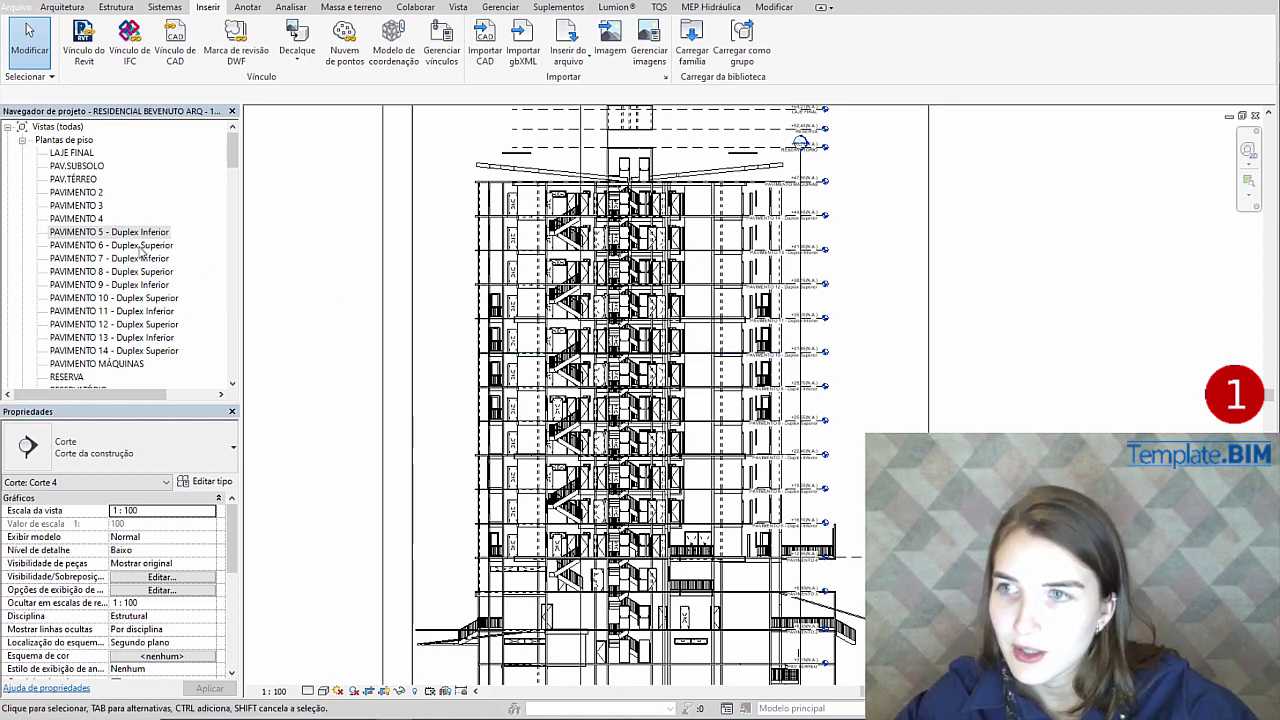
# Select the Duplex Inferior floor plans 5, 7, 9, 11 and 13 in the project tree, and close the section view.
pyautogui.click(110, 232)
pyautogui.keyDown('ctrl'); pyautogui.click(118, 258); pyautogui.keyUp('ctrl')
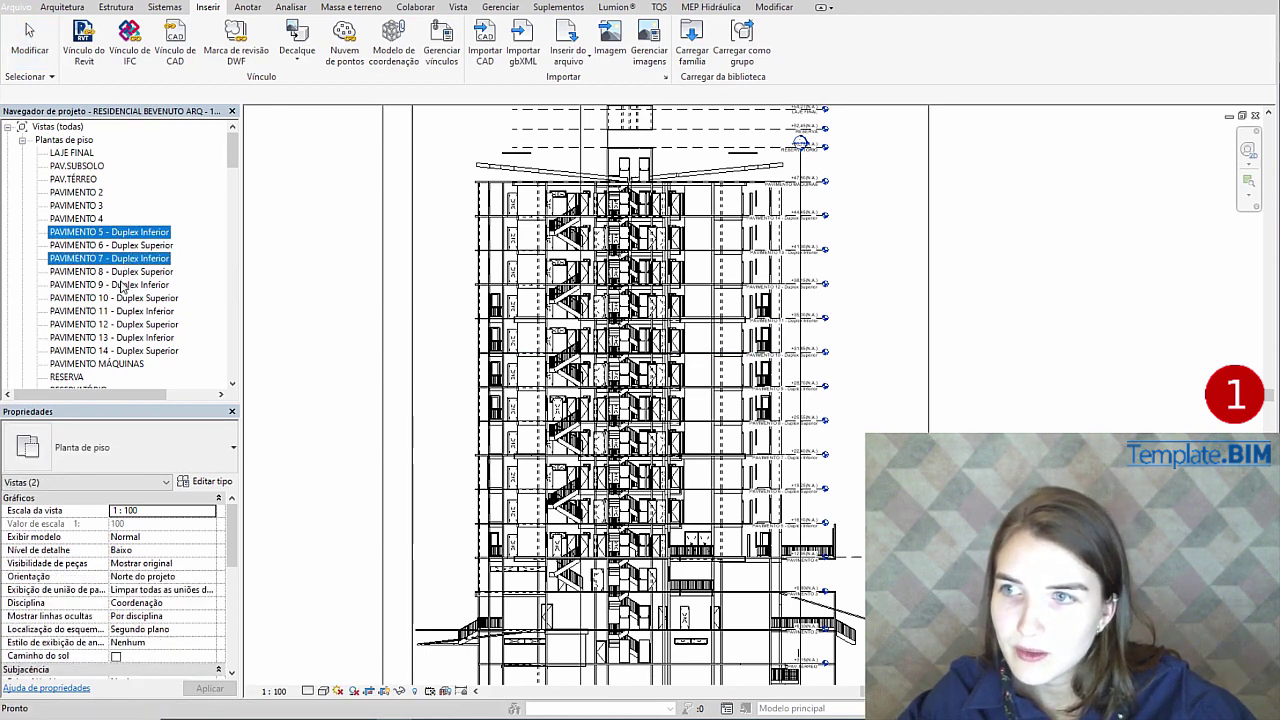
pyautogui.keyDown('ctrl'); pyautogui.click(125, 285); pyautogui.keyUp('ctrl')
pyautogui.keyDown('ctrl'); pyautogui.click(146, 311); pyautogui.keyUp('ctrl')
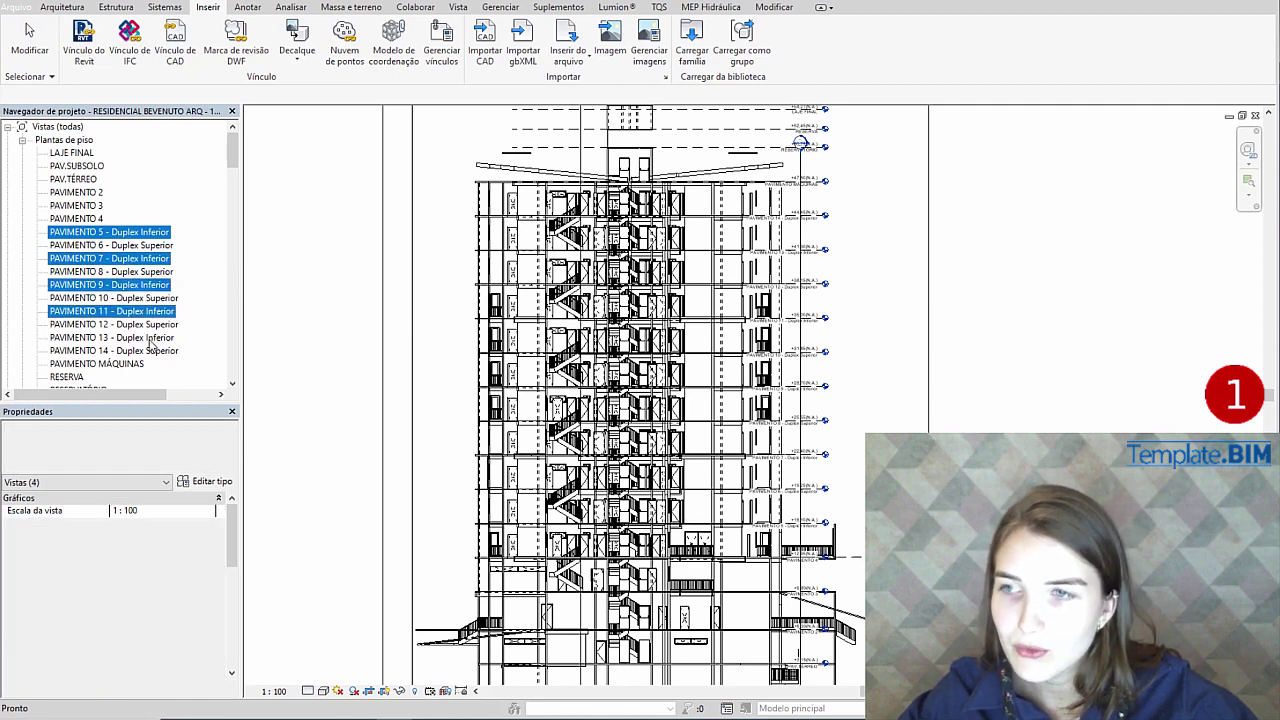
pyautogui.keyDown('ctrl'); pyautogui.click(150, 338); pyautogui.keyUp('ctrl')
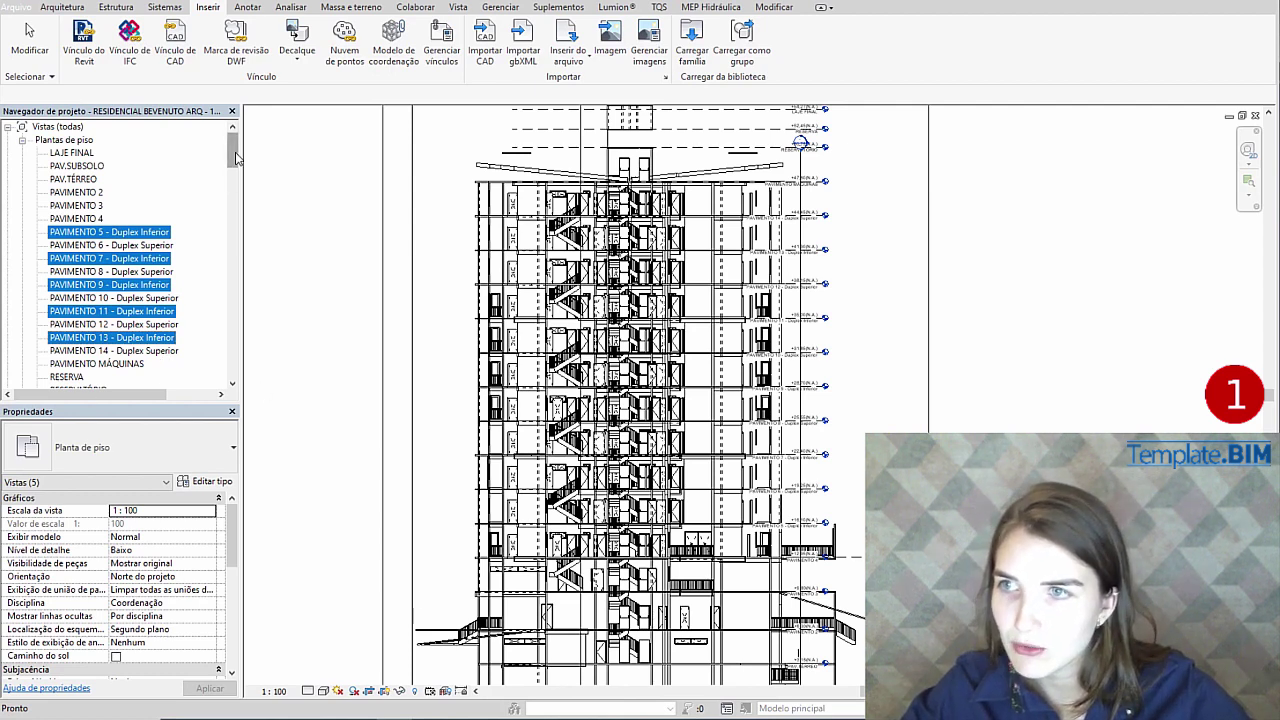
pyautogui.scroll(-7, 236, 157)
pyautogui.click(1255, 116)
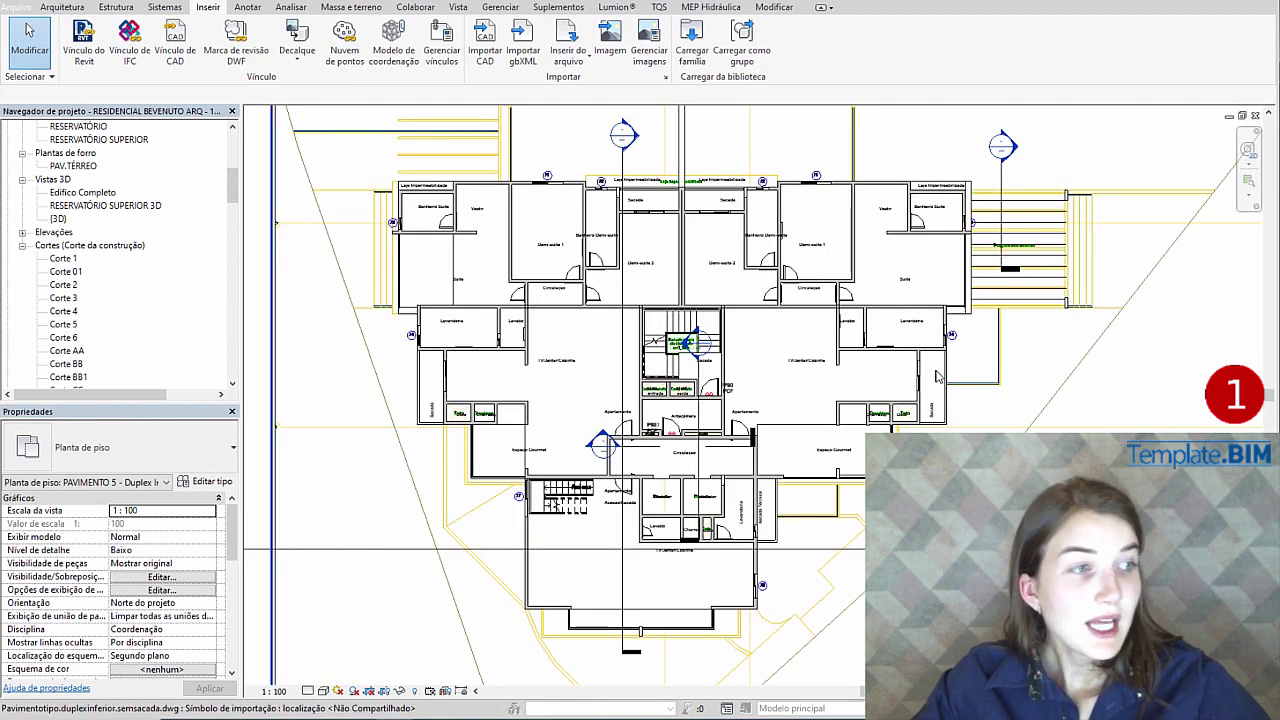
# Copy the outer wall and an adjoining inner wall of Demi-suite 1 to the clipboard.
pyautogui.click(503, 188)
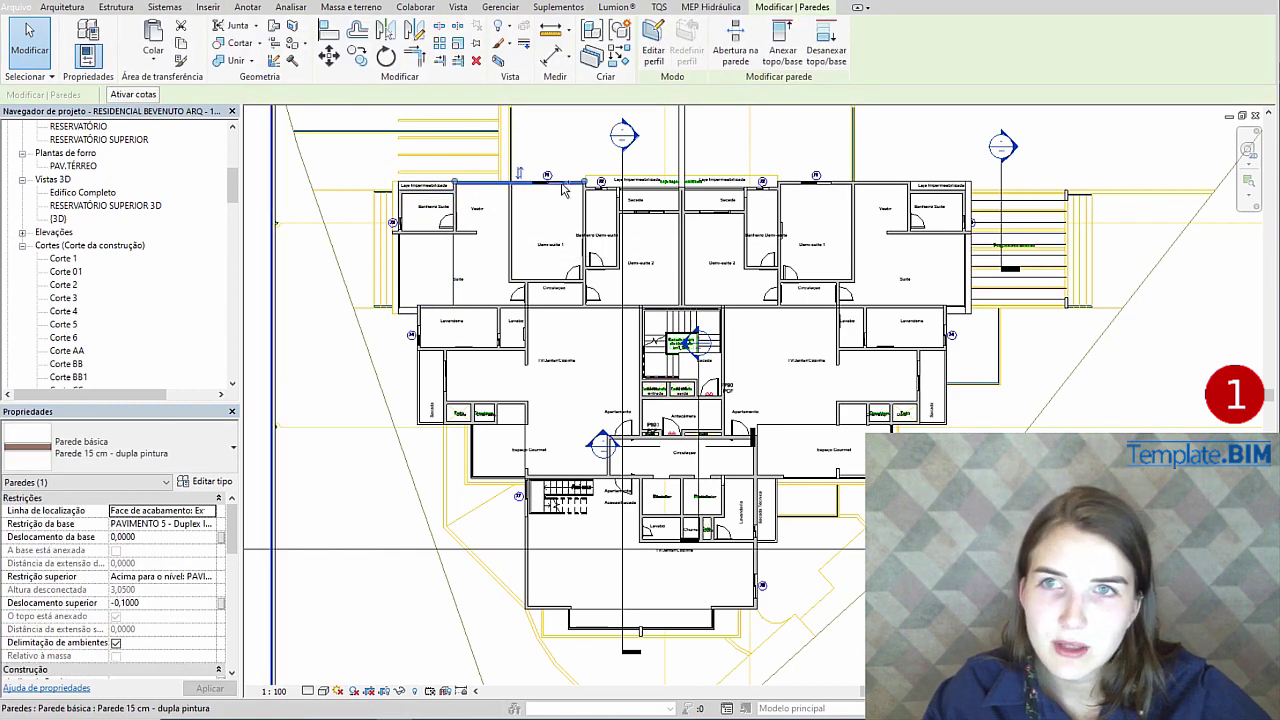
pyautogui.keyDown('ctrl'); pyautogui.click(509, 227); pyautogui.keyUp('ctrl')
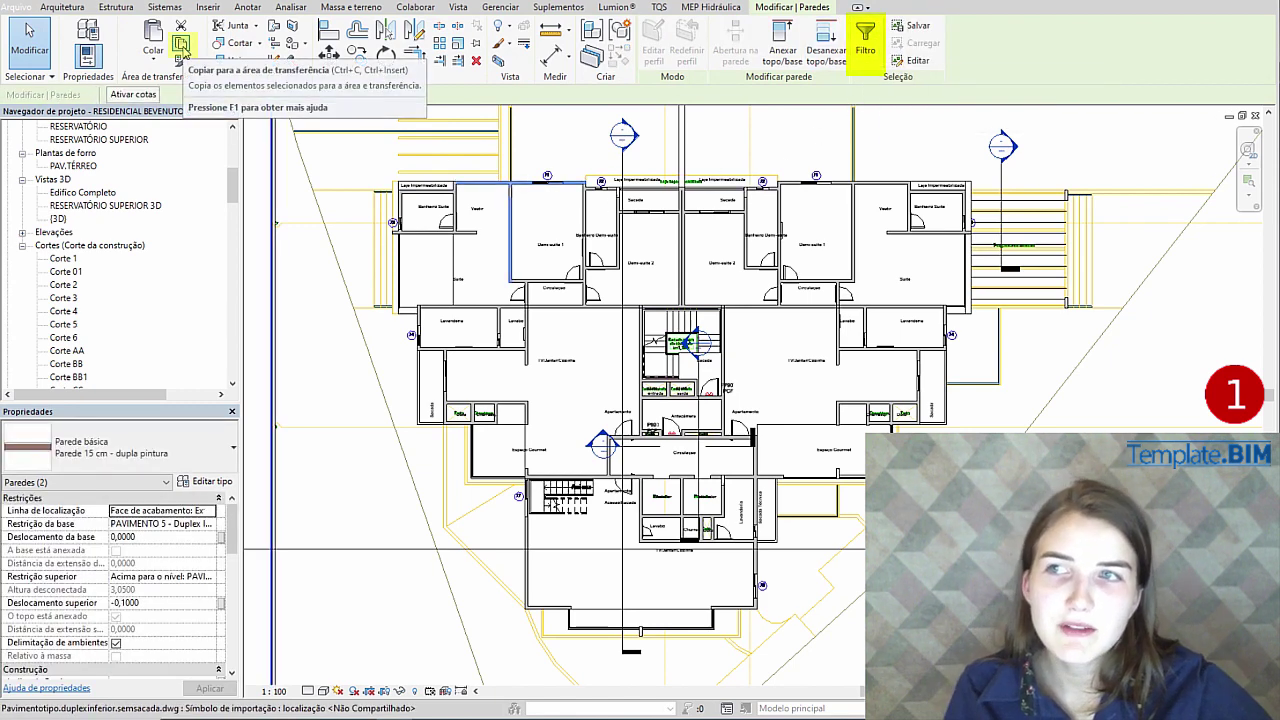
pyautogui.click(181, 45)
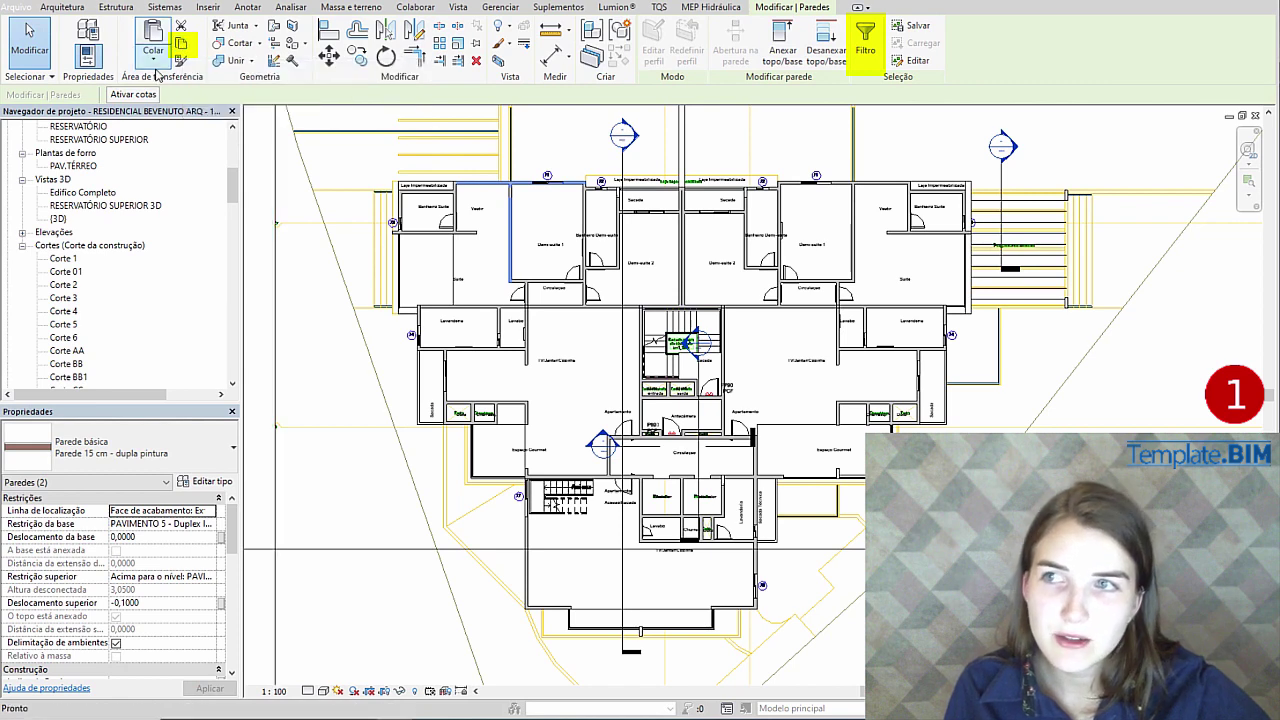
# Paste the copied walls aligned to the Duplex Inferior levels PAVIMENTO 7, 9, 11 and 13.
pyautogui.click(153, 58)
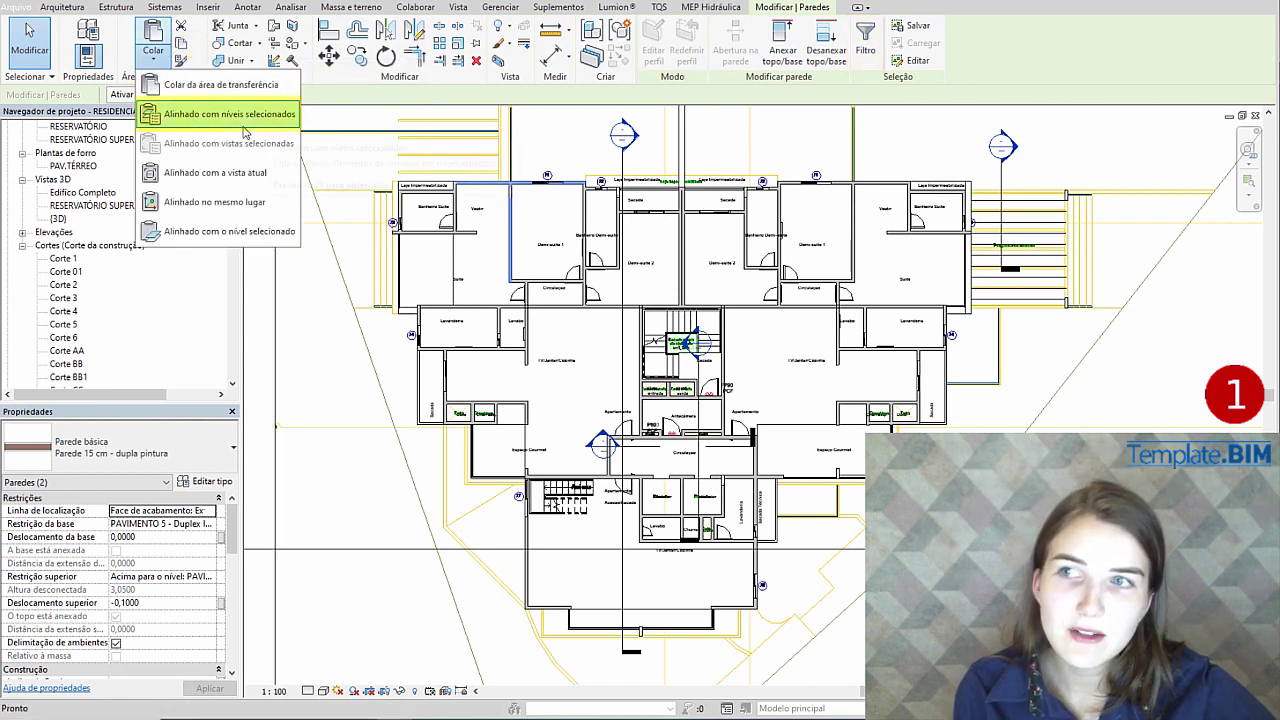
pyautogui.click(252, 118)
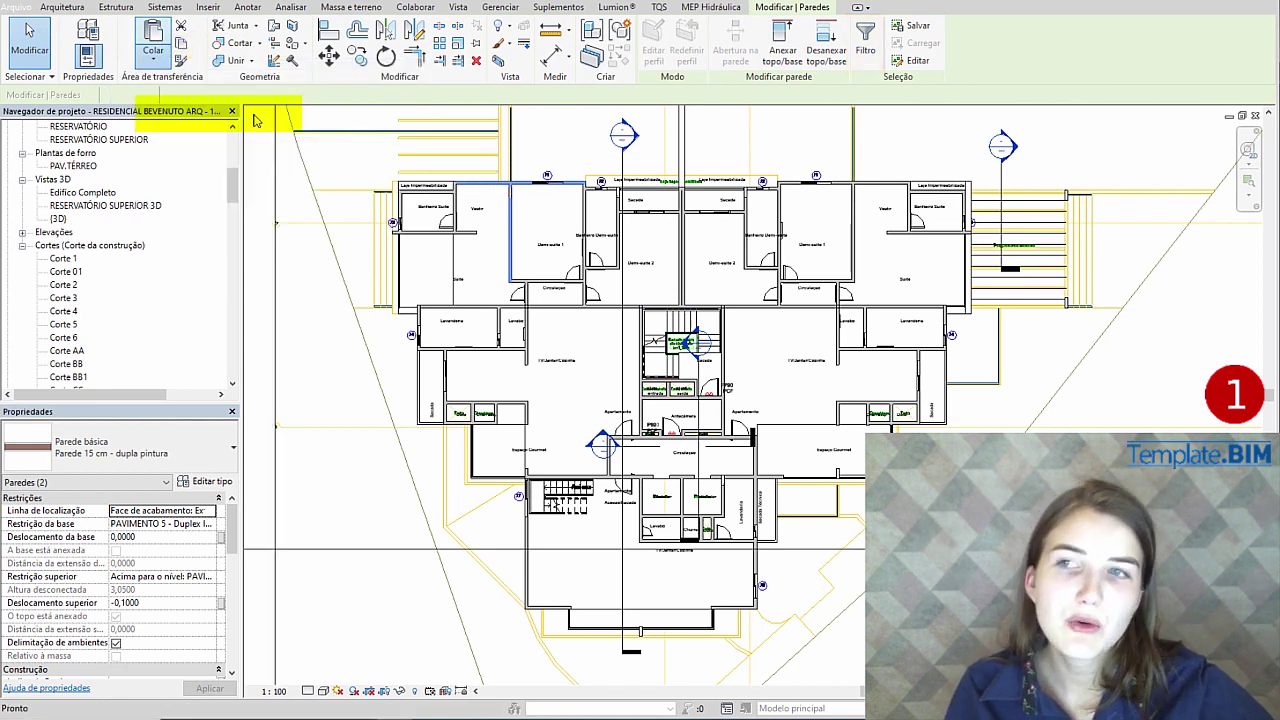
pyautogui.moveTo(374, 229); pyautogui.dragTo(446, 195)
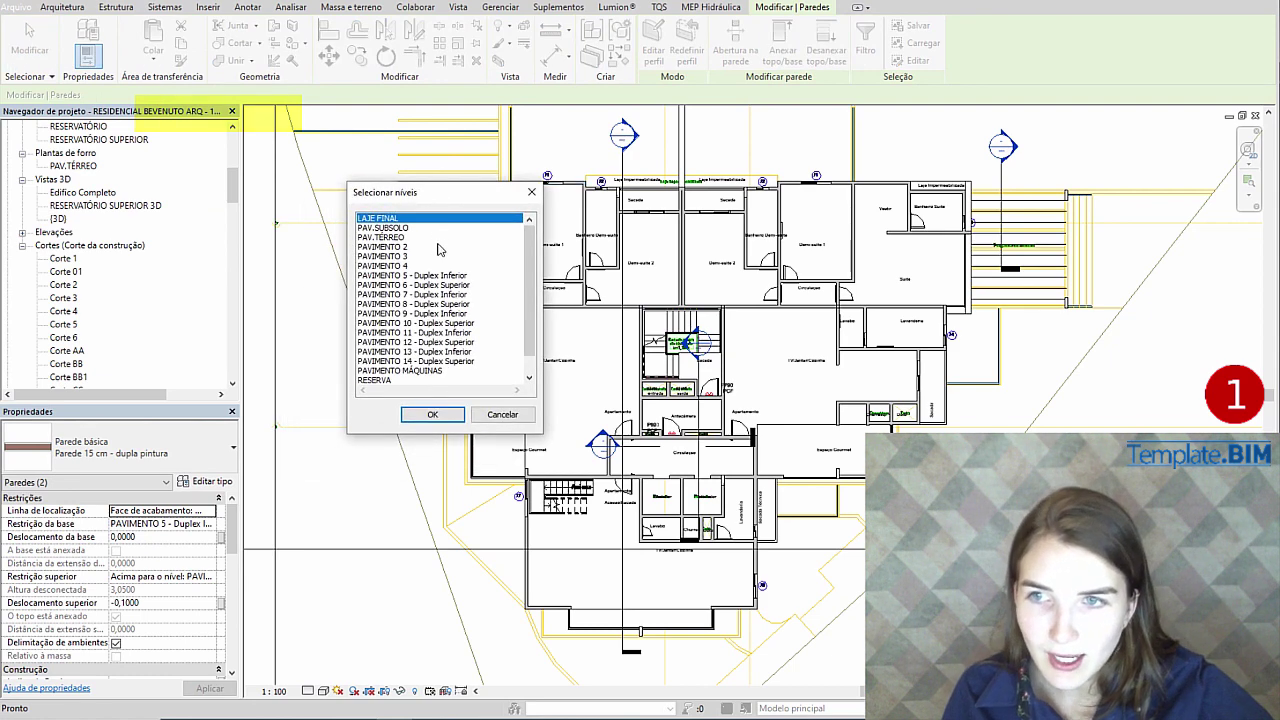
pyautogui.click(438, 295)
pyautogui.keyDown('ctrl'); pyautogui.click(436, 313); pyautogui.keyUp('ctrl')
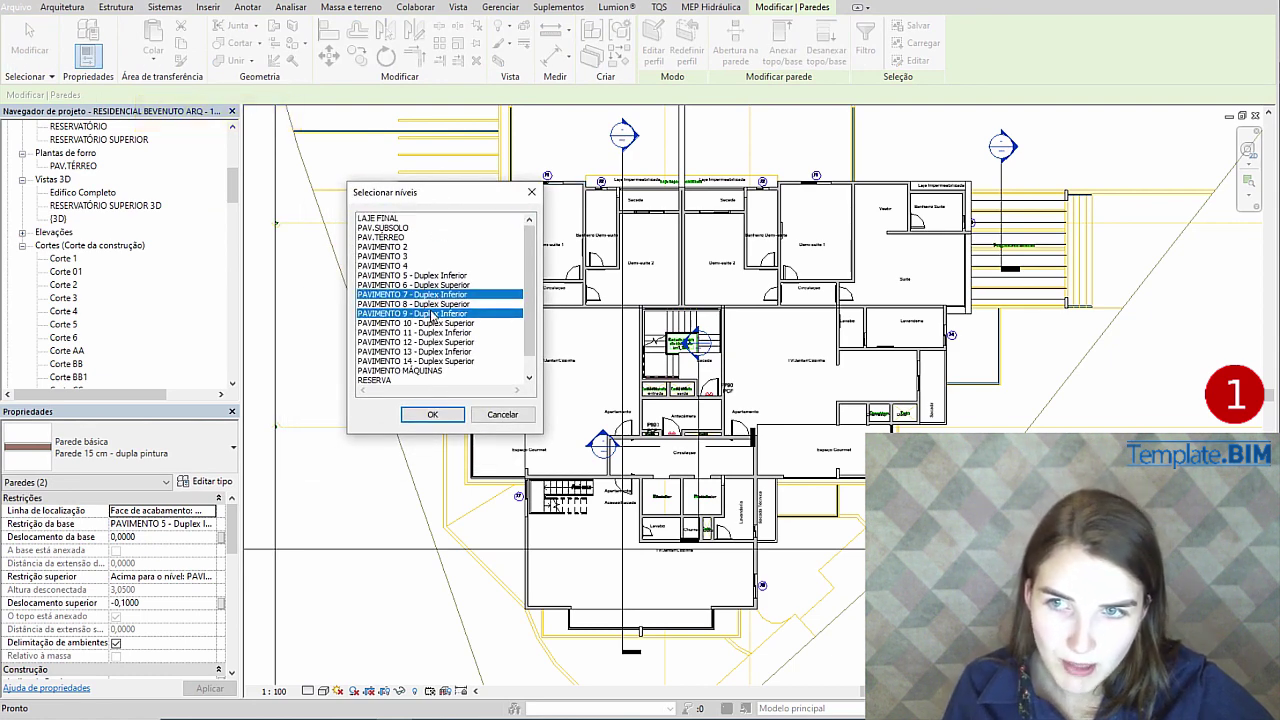
pyautogui.keyDown('ctrl'); pyautogui.click(437, 332); pyautogui.keyUp('ctrl')
pyautogui.keyDown('ctrl'); pyautogui.click(445, 352); pyautogui.keyUp('ctrl')
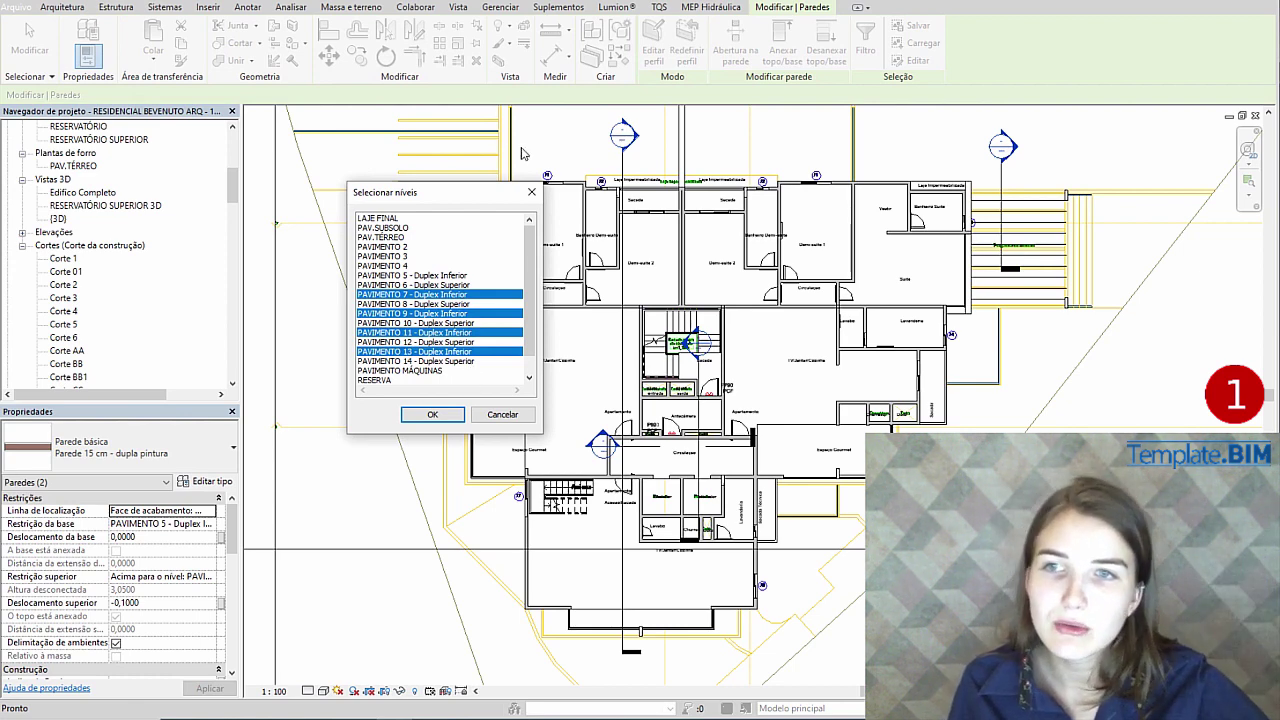
pyautogui.press('Return')
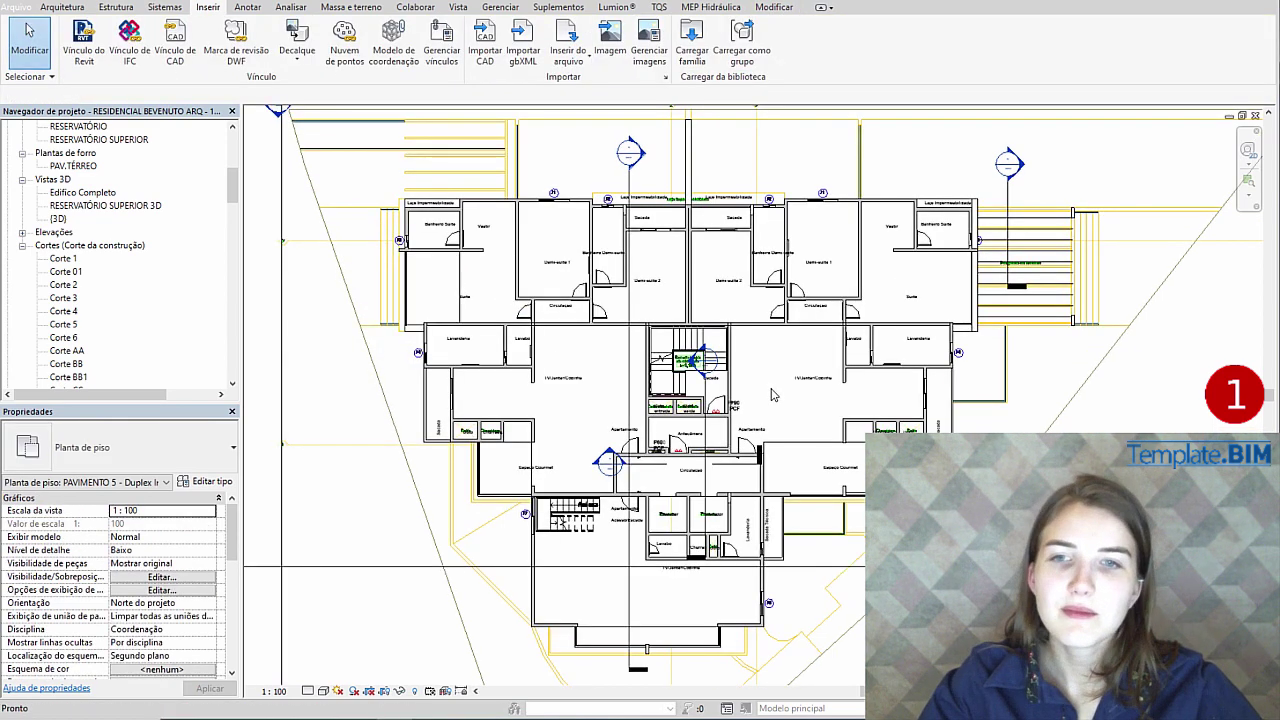
# Return to the 3D view and look closely at the windows and ledges on the building's upper floors.
pyautogui.moveTo(771, 395); pyautogui.dragTo(759, 400, button='middle')
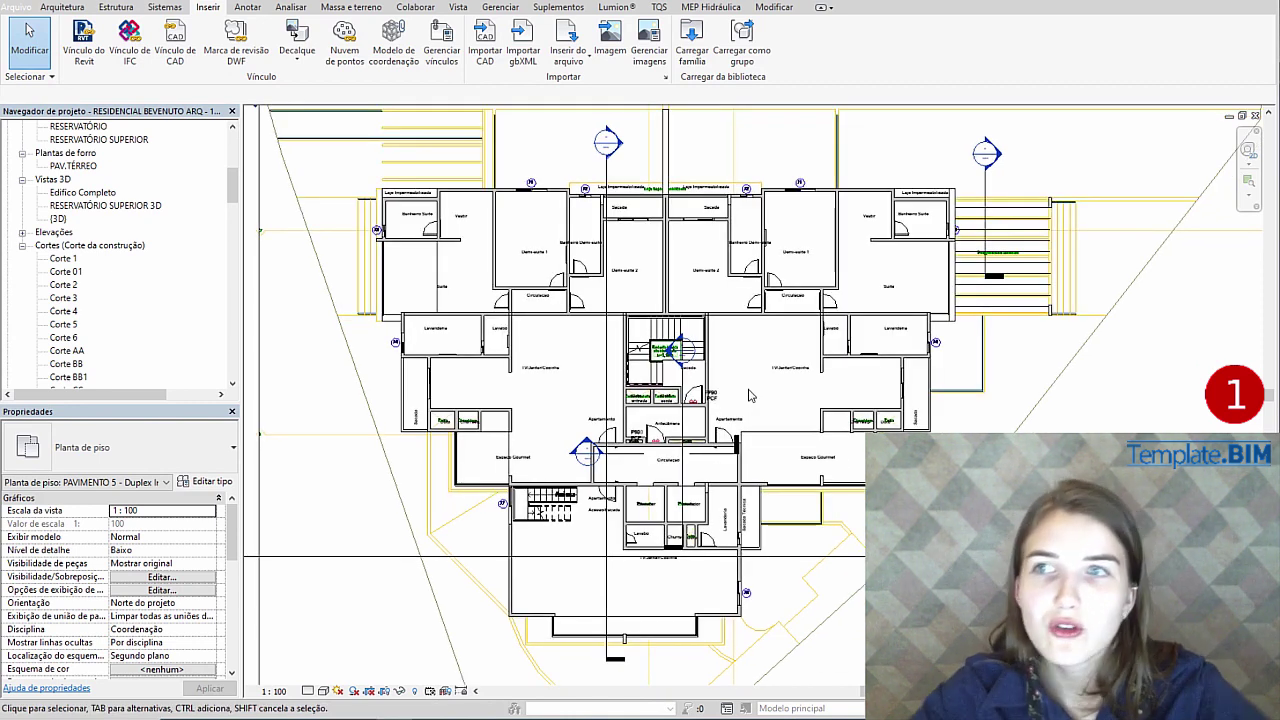
pyautogui.click(254, 3)
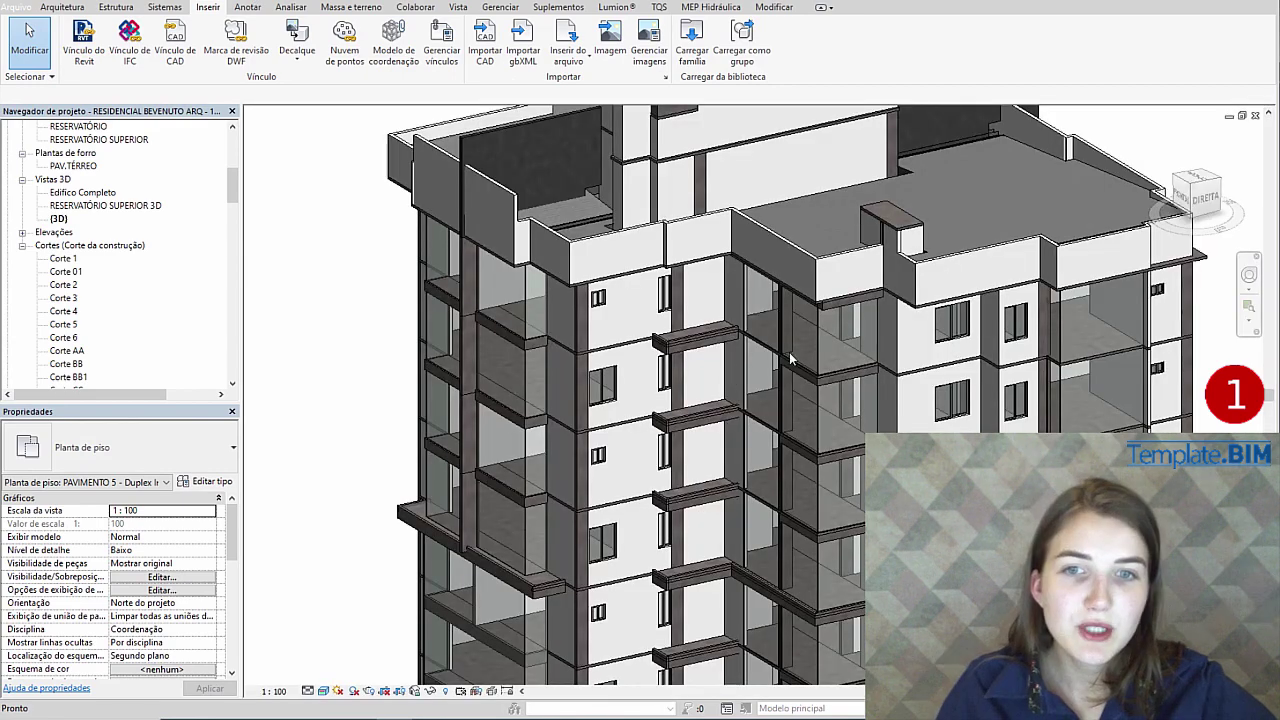
pyautogui.scroll(2, 769, 345)
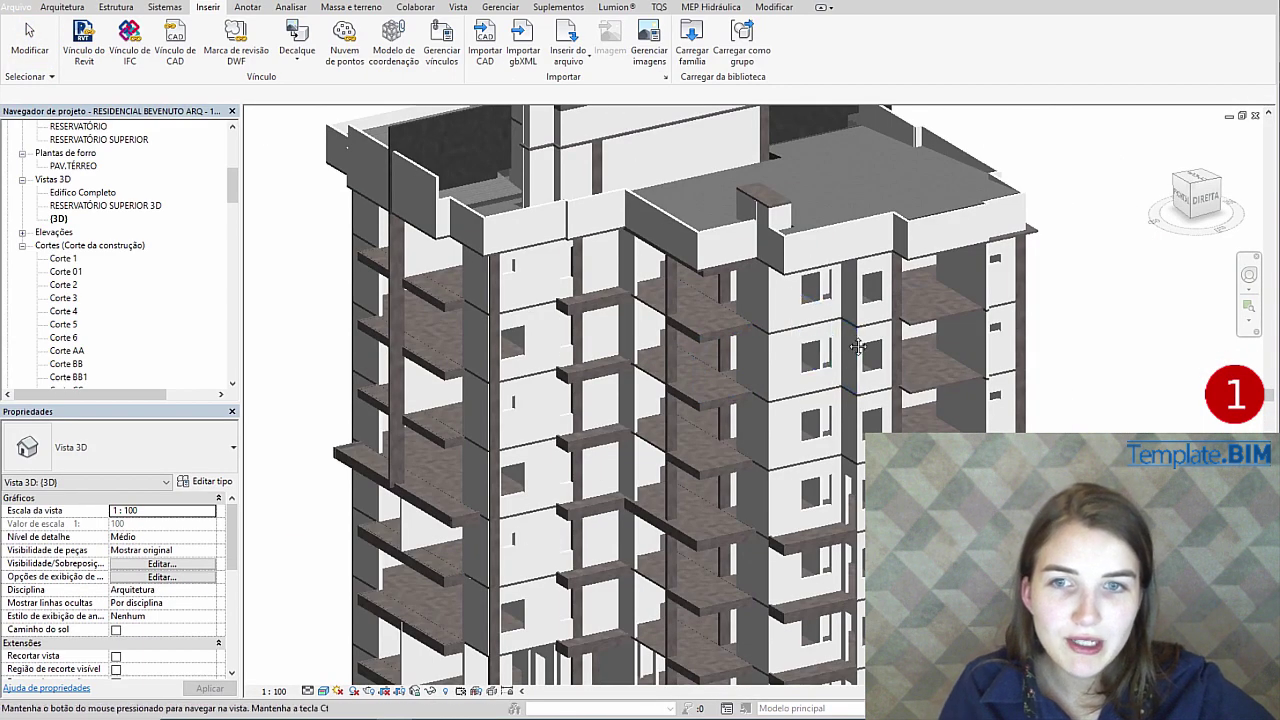
pyautogui.scroll(1, 700, 300)
pyautogui.scroll(2, 664, 268)
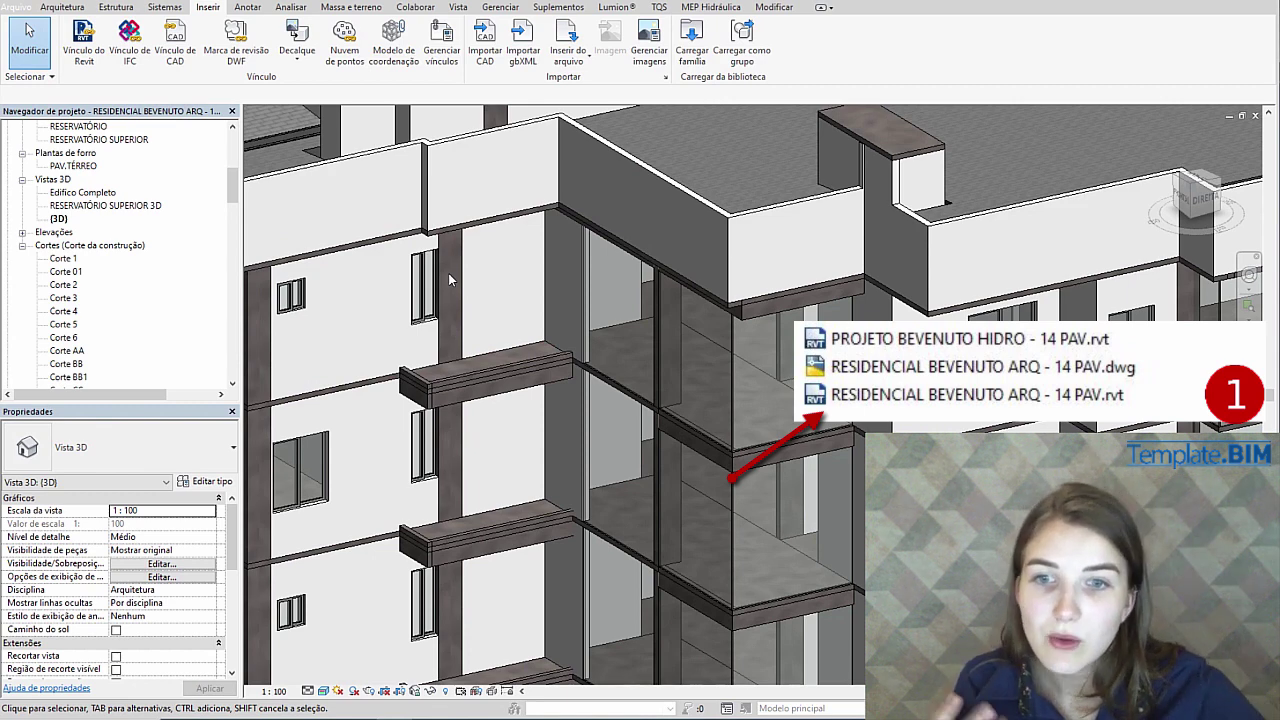
pyautogui.click(478, 405)
pyautogui.moveTo(492, 420); pyautogui.dragTo(463, 293)
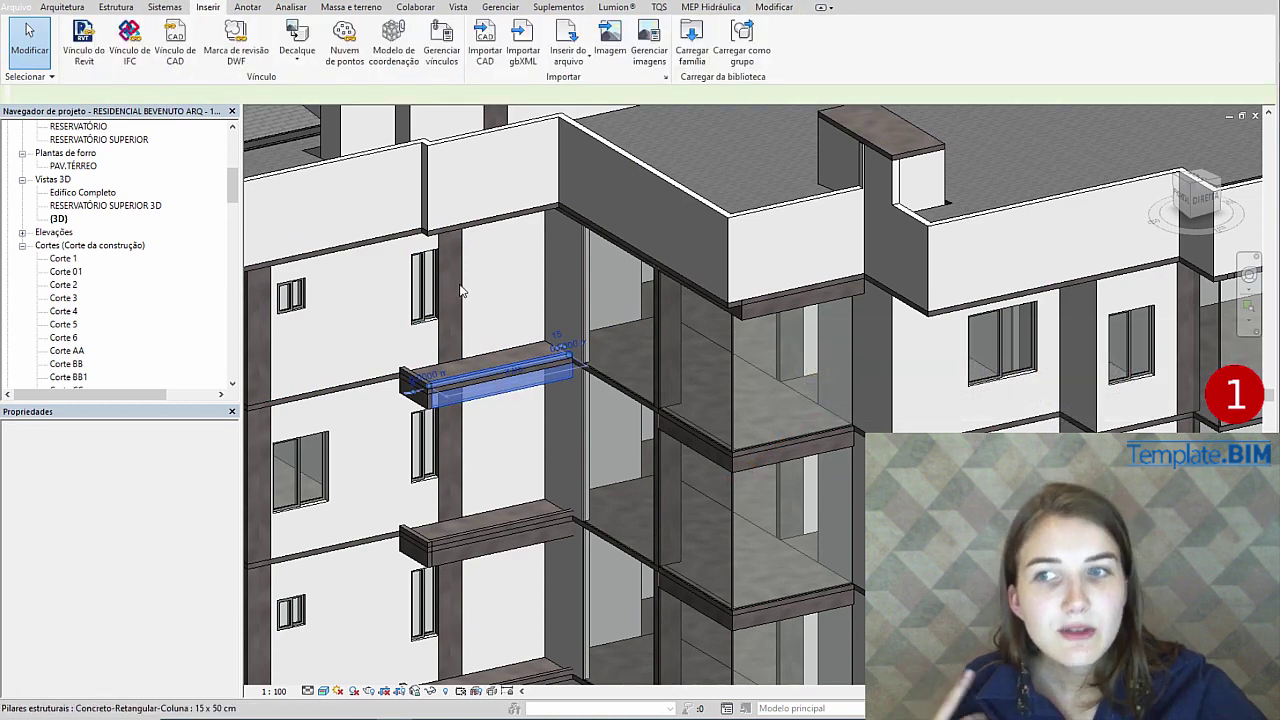
pyautogui.press('Escape')
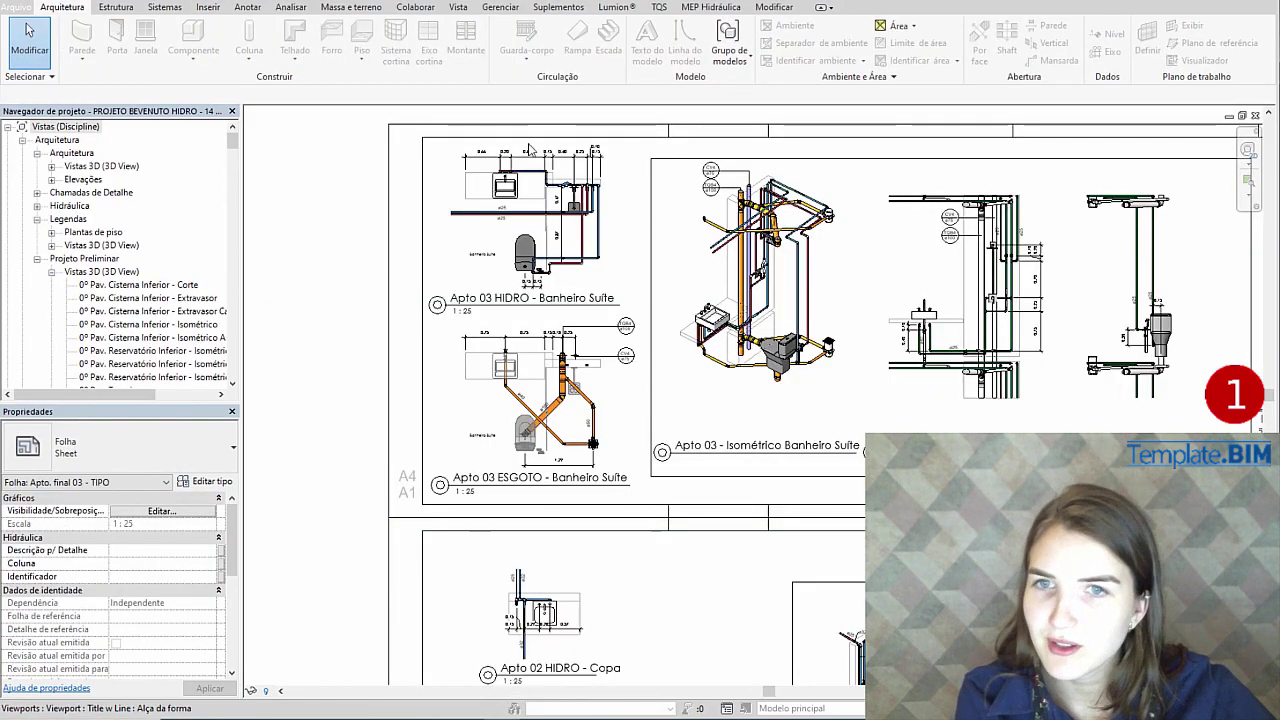
# In PROJETO BEVENUTO HIDRO, view the Apto 03 suite bathroom isometric, open the default 3D view, and turn off its section box.
pyautogui.scroll(2, 1012, 230)
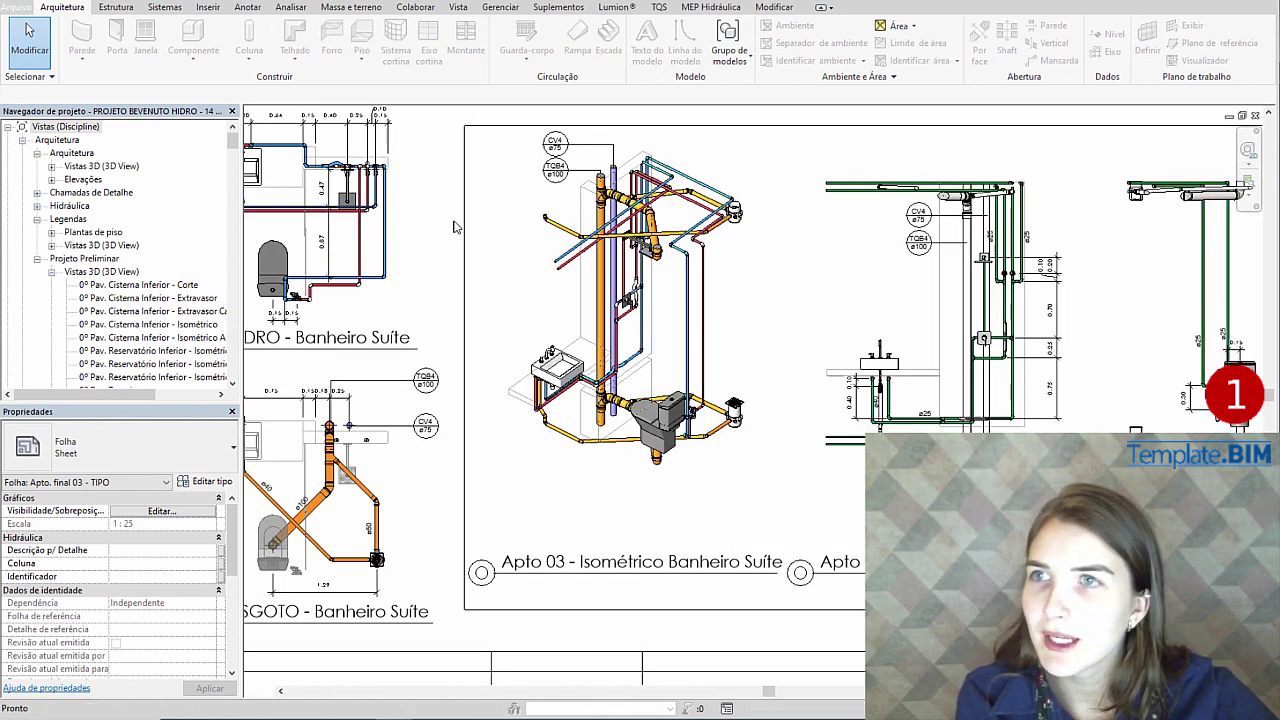
pyautogui.doubleClick(486, 251)
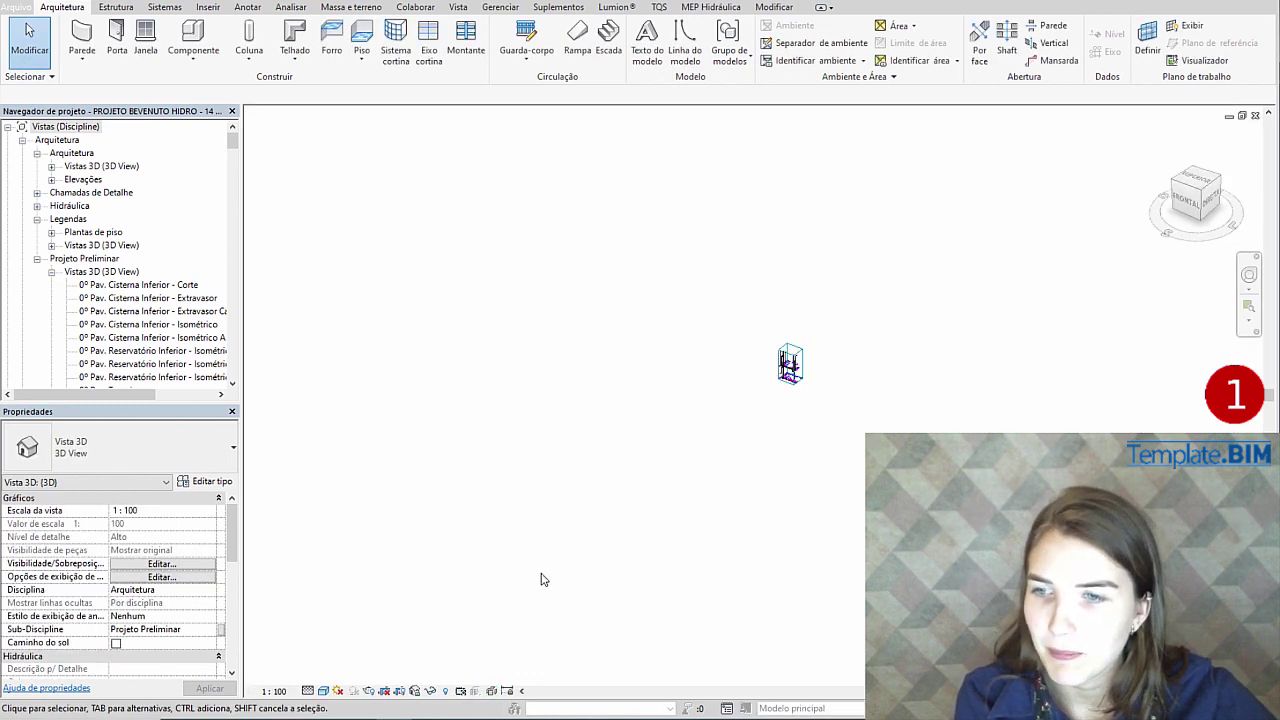
pyautogui.scroll(5, 808, 390)
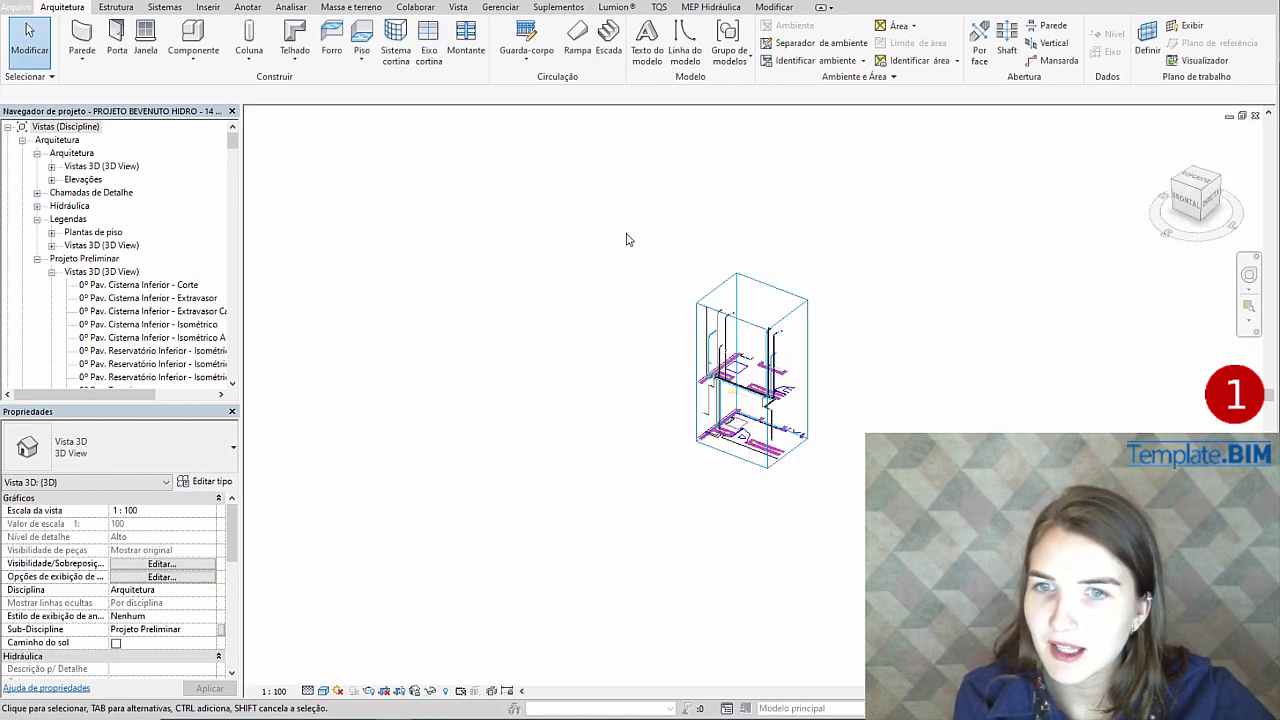
pyautogui.scroll(-1, 232, 140)
pyautogui.click(337, 564)
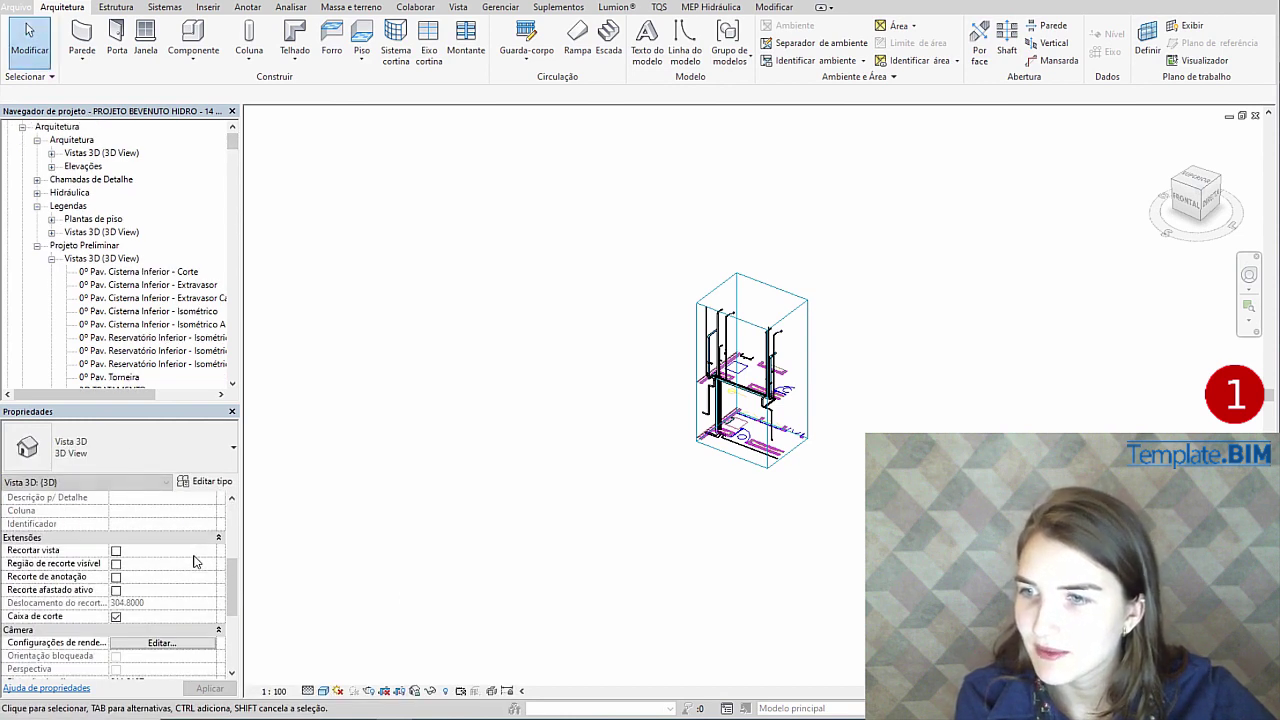
pyautogui.click(116, 617)
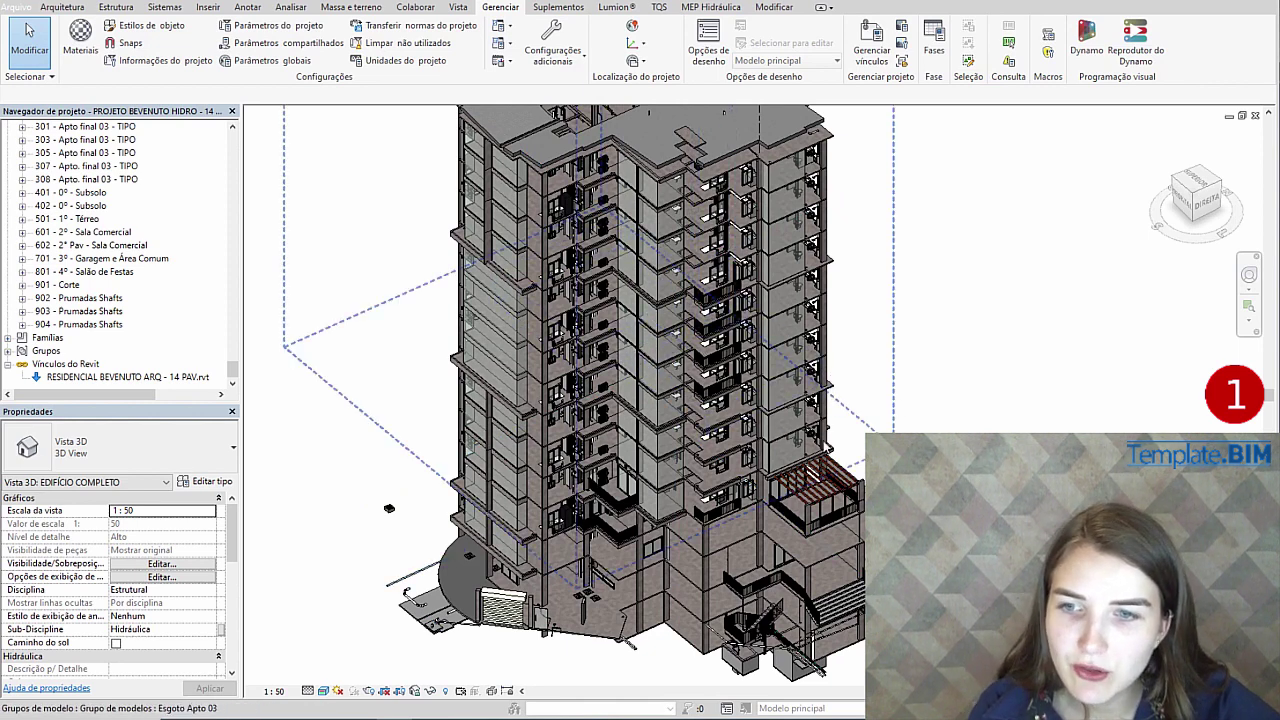
# Set the EDIFÍCIO COMPLETO 3D view to the Cores consistentes visual style.
pyautogui.click(323, 691)
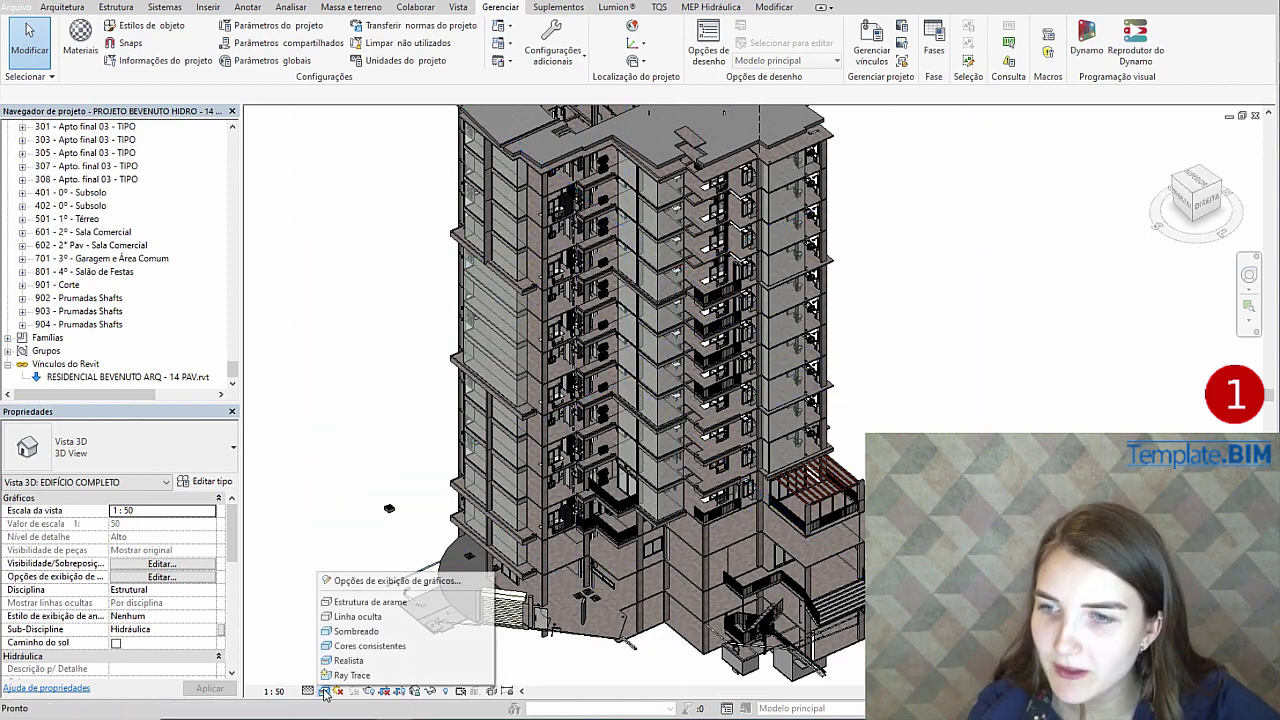
pyautogui.click(370, 646)
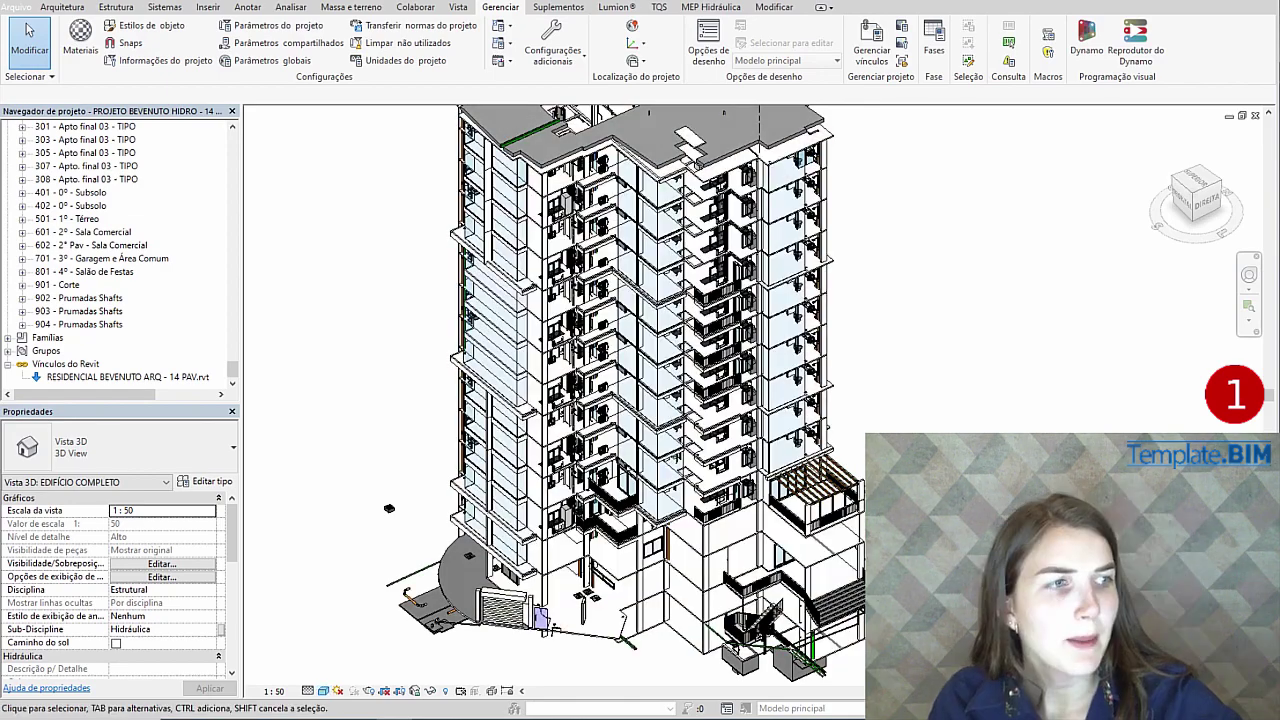
# Examine the water, sewage and gas pipes, kitchen fixtures and air conditioning units on the repeating apartment floors.
pyautogui.scroll(2, 550, 430)
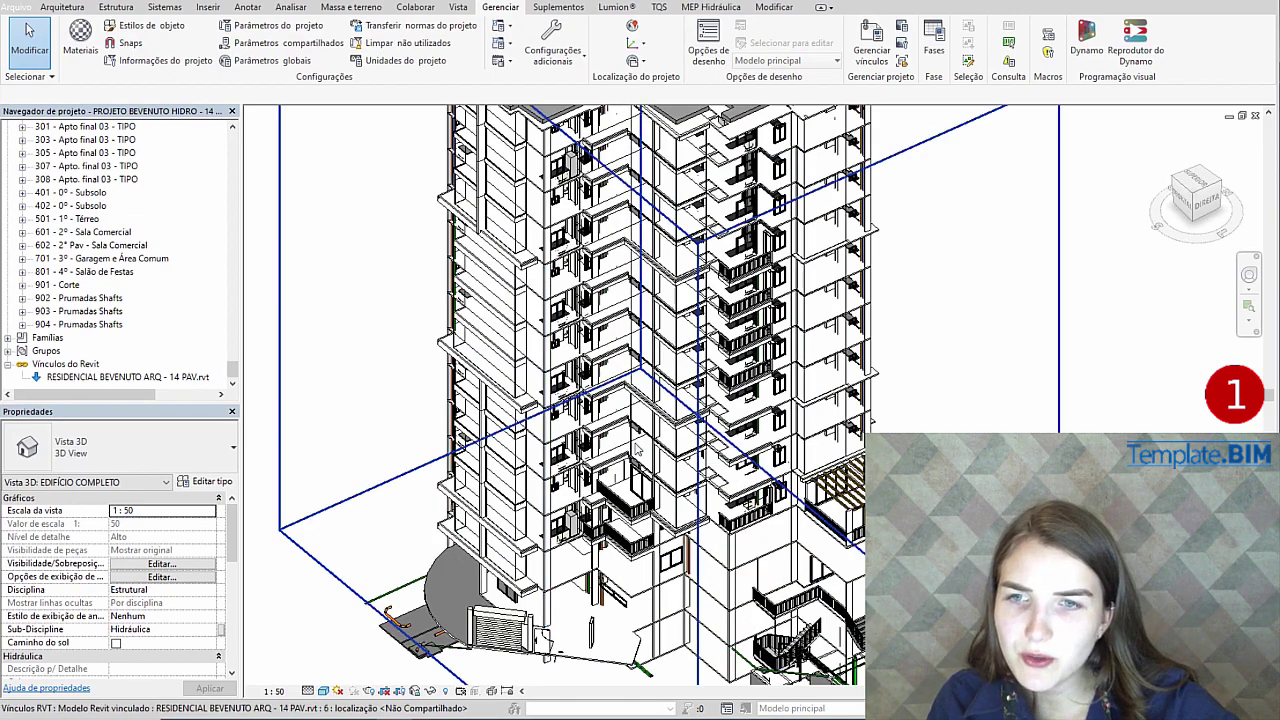
pyautogui.scroll(2, 715, 375)
pyautogui.scroll(2, 715, 375)
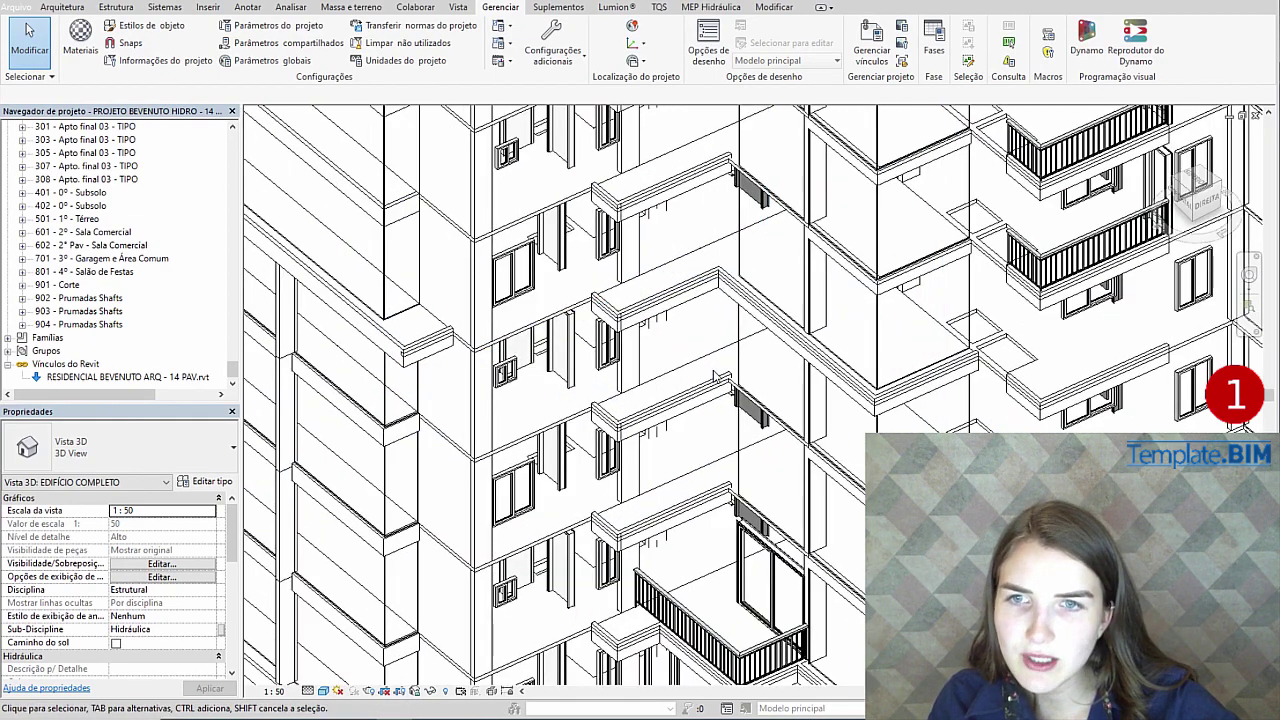
pyautogui.scroll(3, 709, 371)
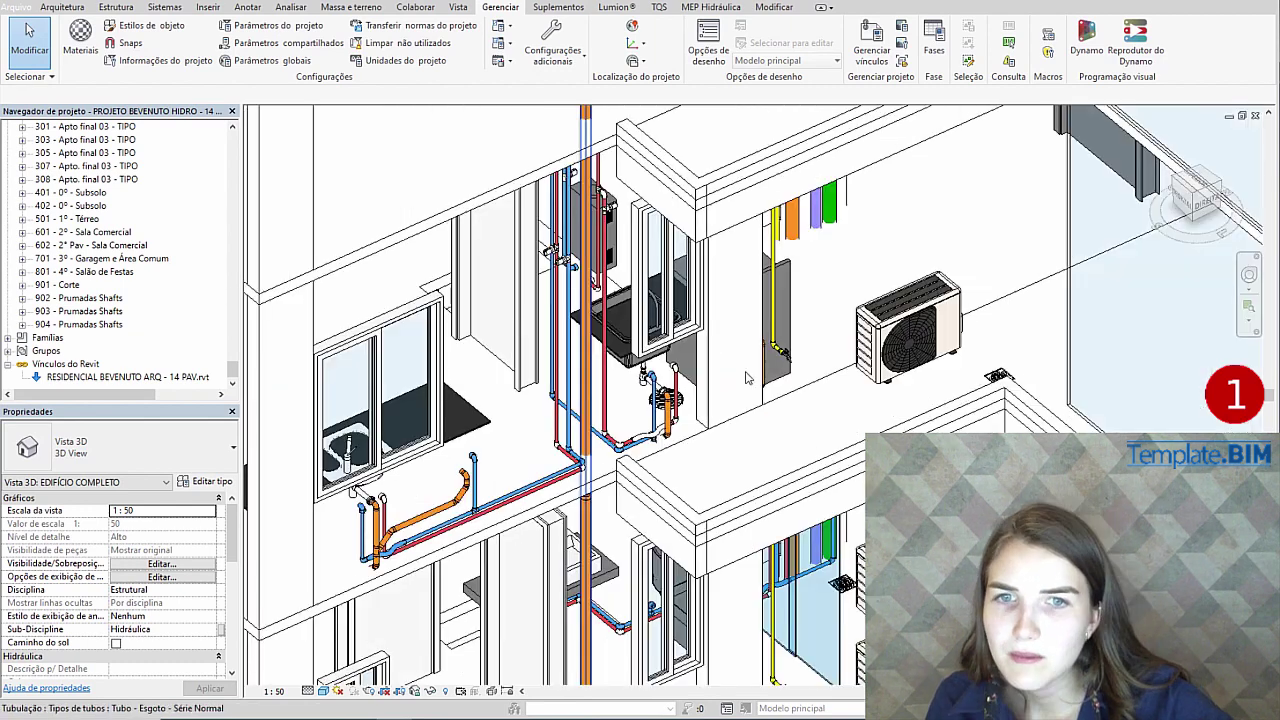
pyautogui.scroll(2, 866, 383)
pyautogui.moveTo(866, 383); pyautogui.dragTo(863, 337, button='middle')
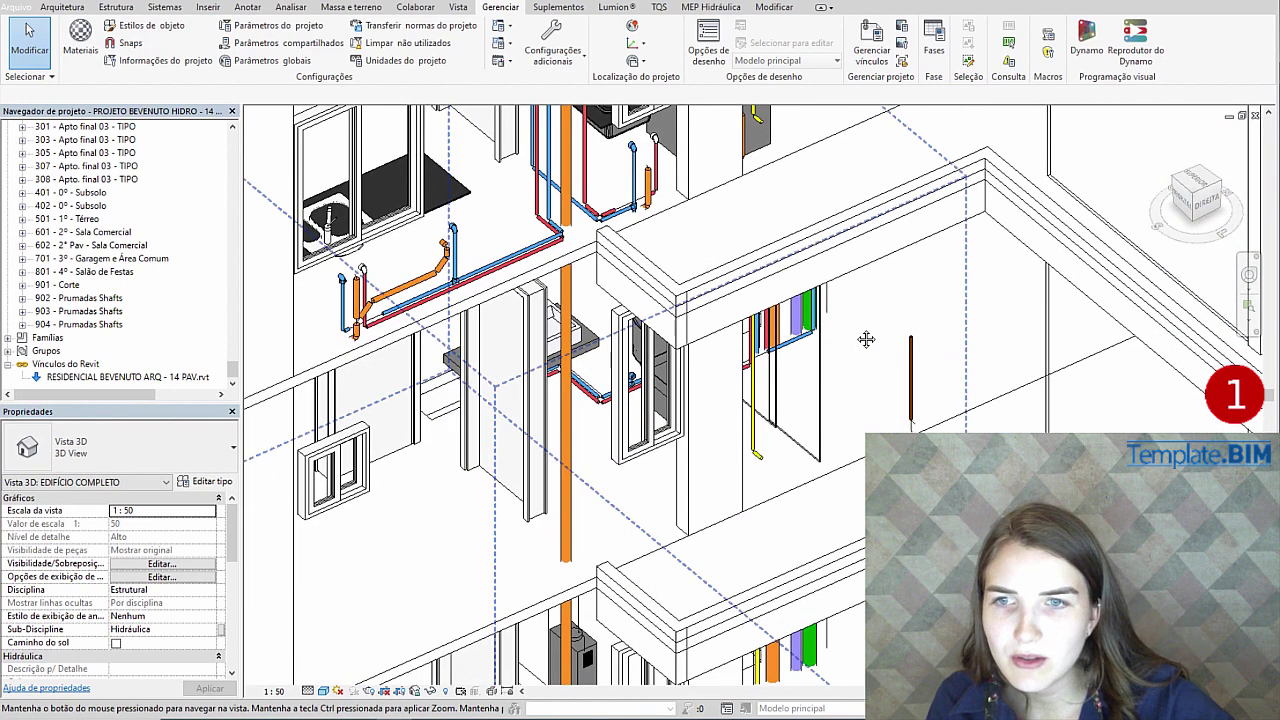
pyautogui.moveTo(812, 460); pyautogui.dragTo(810, 380, button='middle')
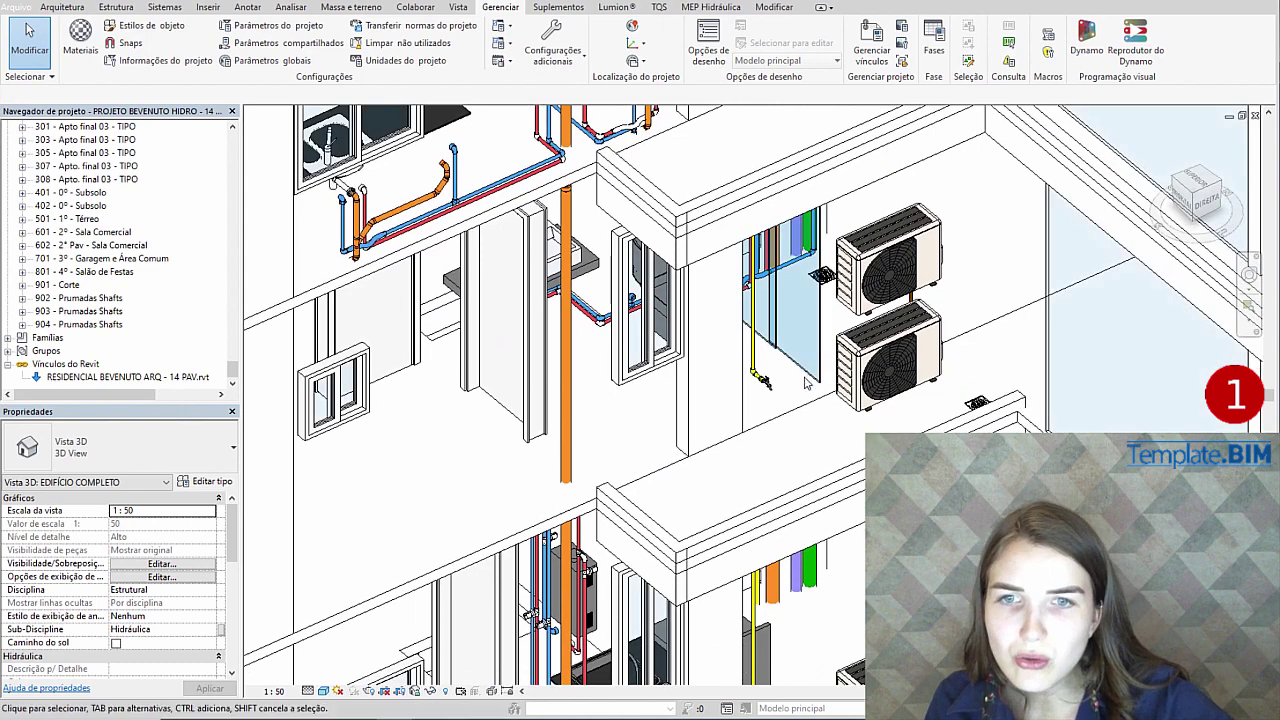
pyautogui.scroll(2, 773, 393)
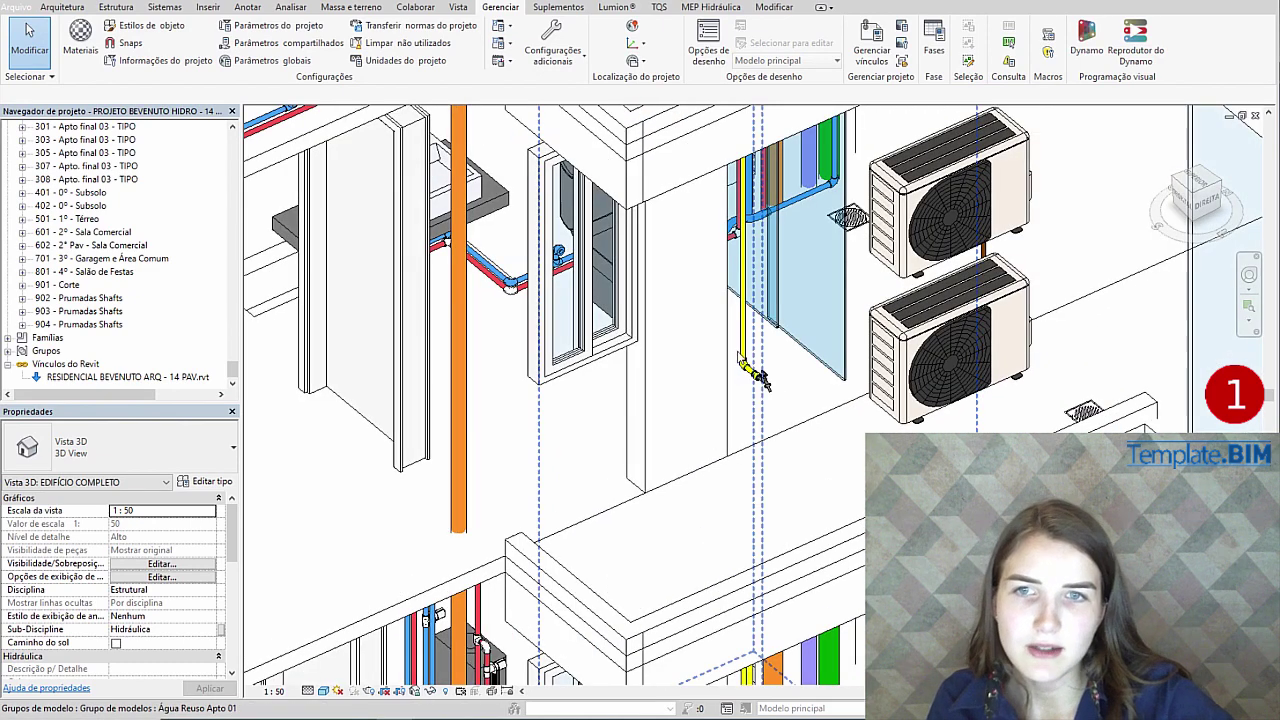
pyautogui.scroll(-3, 762, 378)
pyautogui.scroll(1, 684, 311)
pyautogui.scroll(-2, 700, 308)
pyautogui.scroll(2, 822, 381)
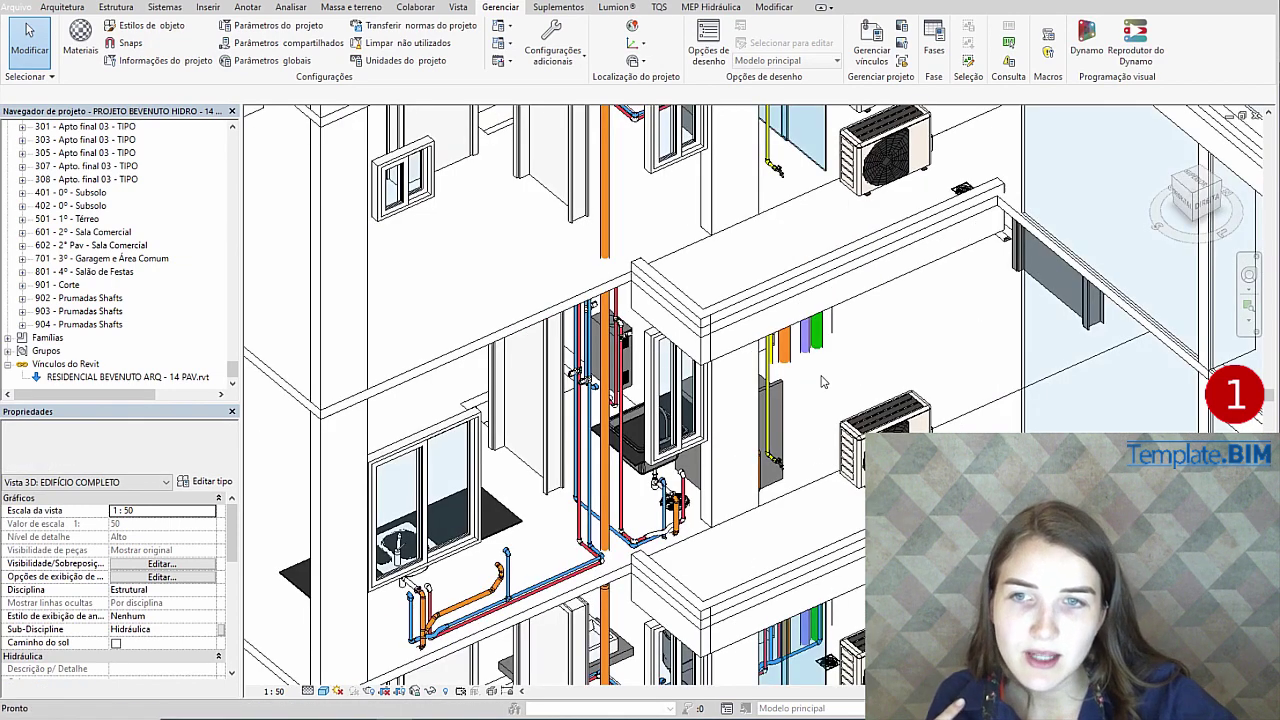
pyautogui.scroll(-2, 818, 400)
pyautogui.scroll(-2, 810, 401)
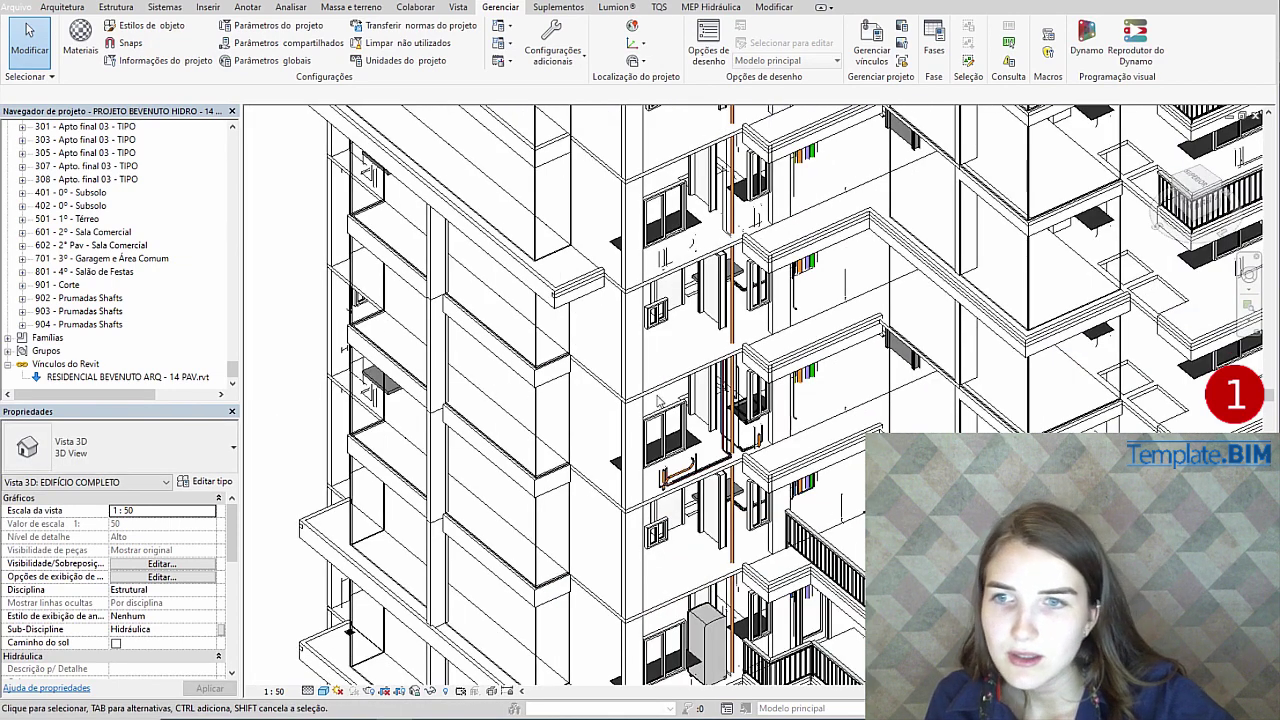
# Set the EDIFÍCIO COMPLETO view's discipline to Arquitetura and look at the facade, windows and air conditioning units.
pyautogui.scroll(6, 196, 297)
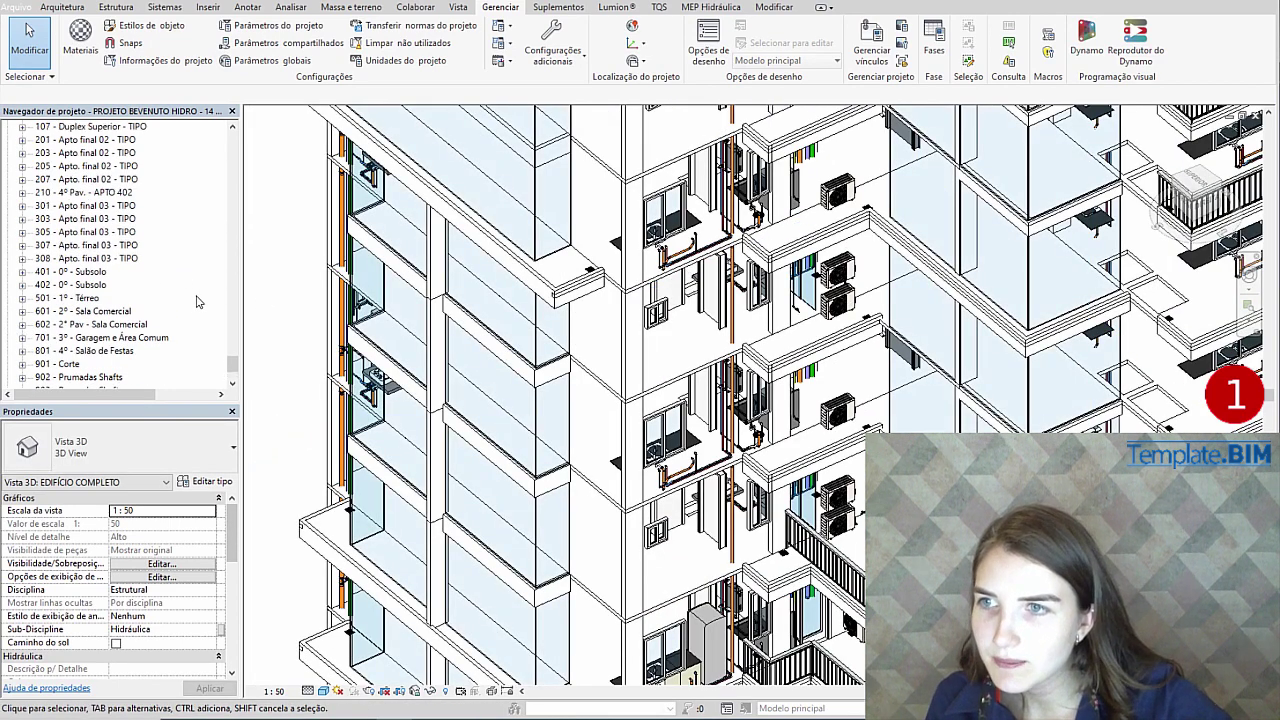
pyautogui.click(160, 590)
pyautogui.click(209, 590)
pyautogui.click(140, 603)
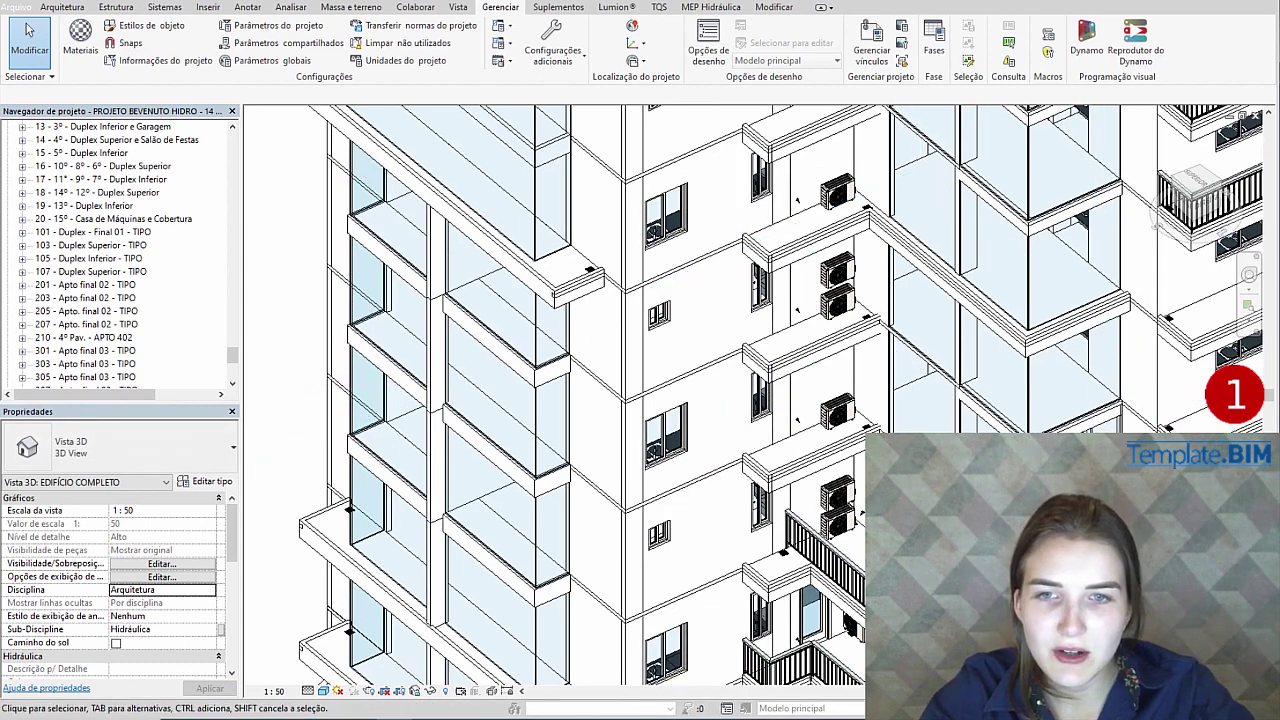
pyautogui.scroll(4, 772, 388)
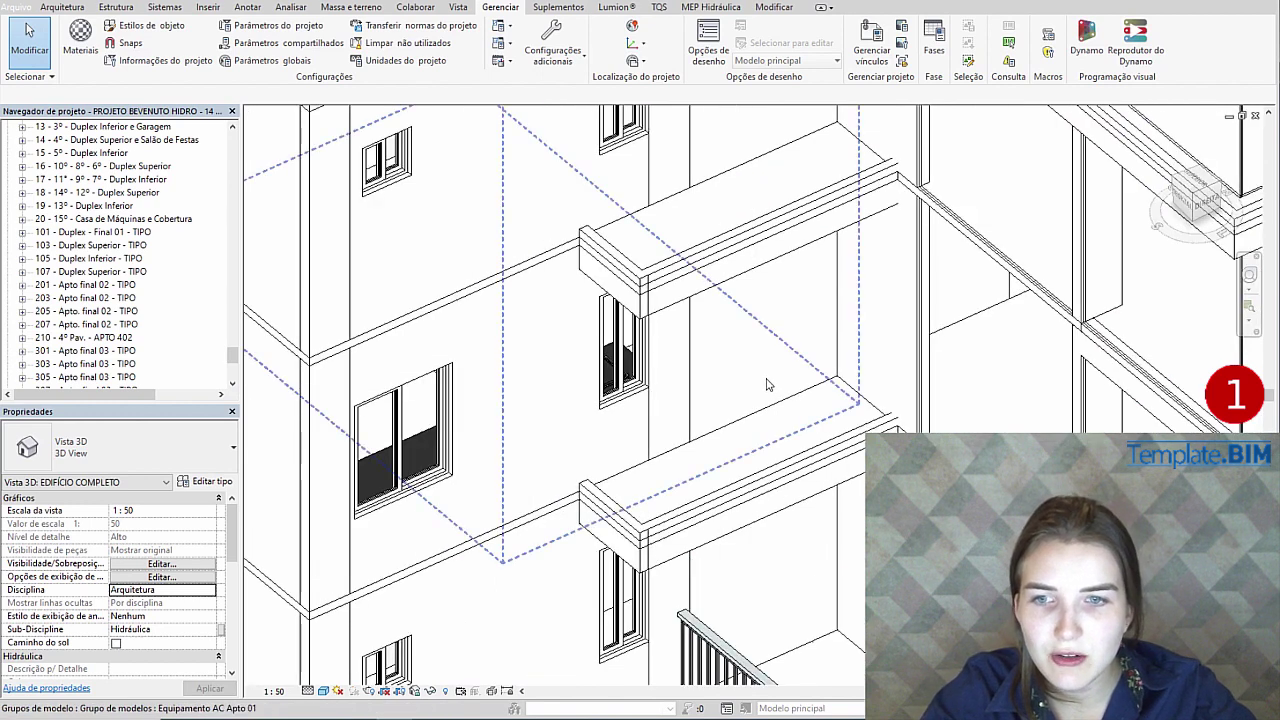
pyautogui.scroll(2, 770, 386)
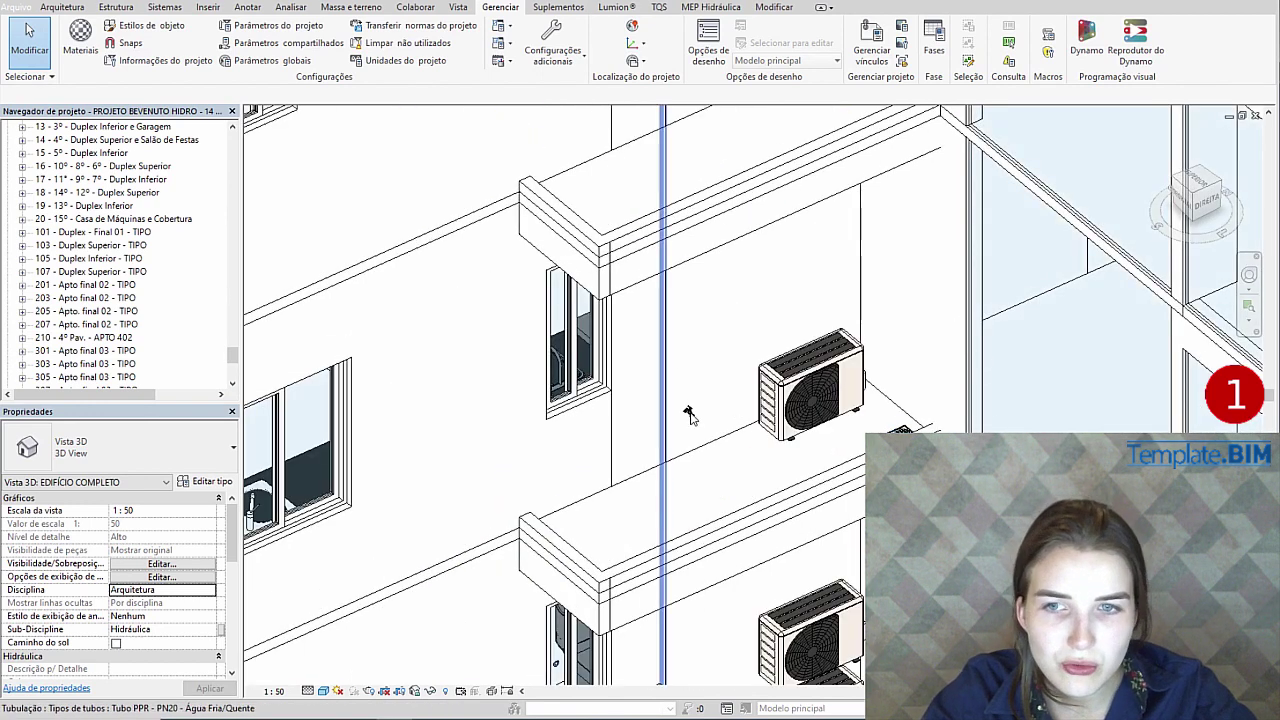
pyautogui.scroll(-5, 933, 385)
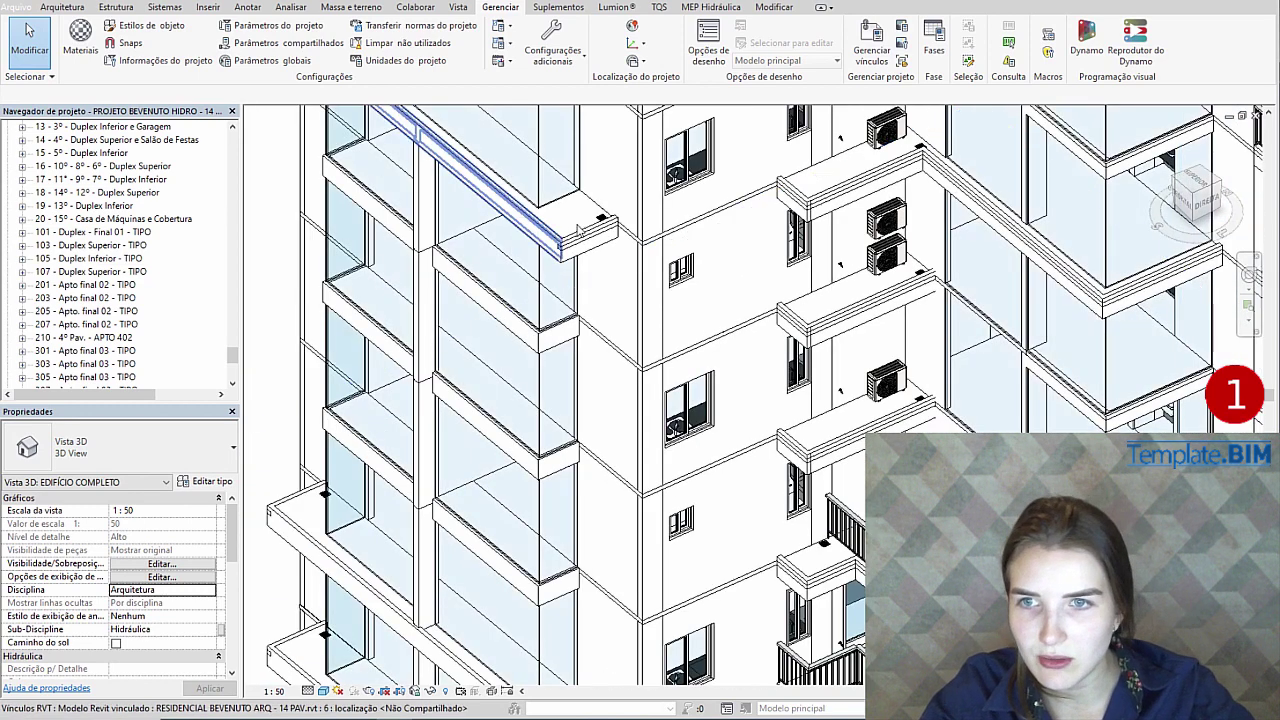
pyautogui.scroll(-2, 770, 338)
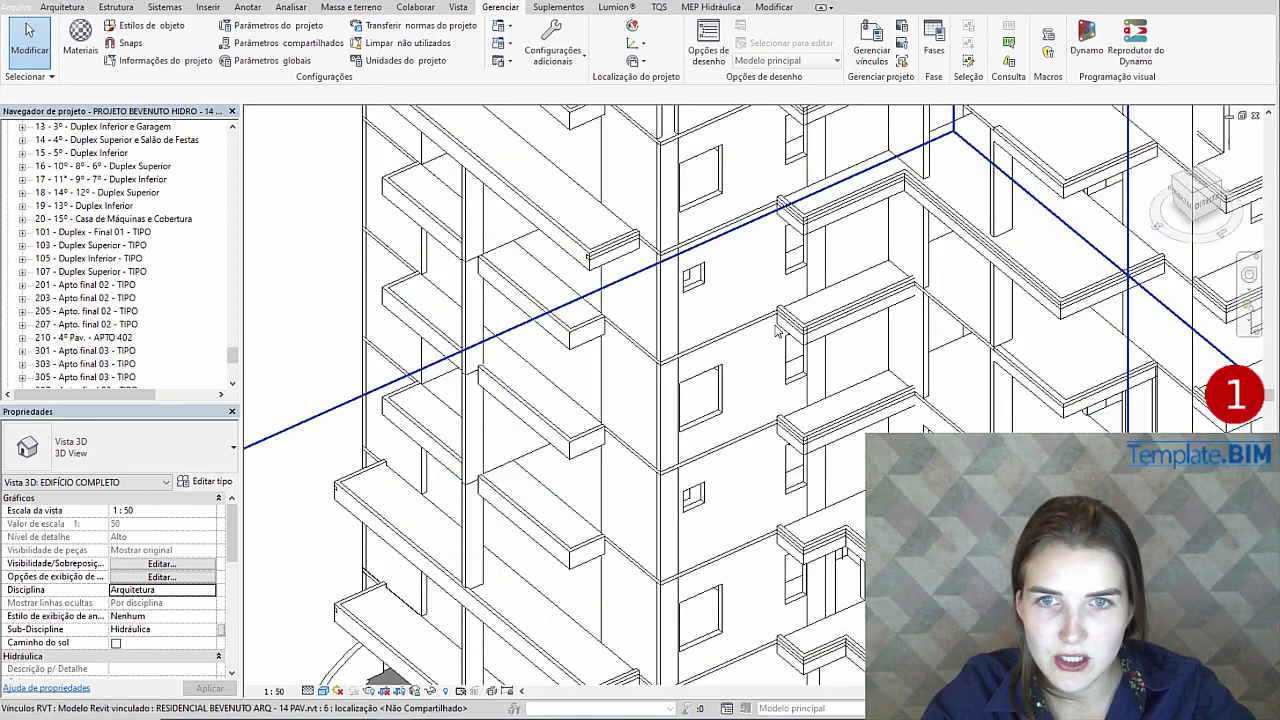
pyautogui.scroll(-2, 768, 338)
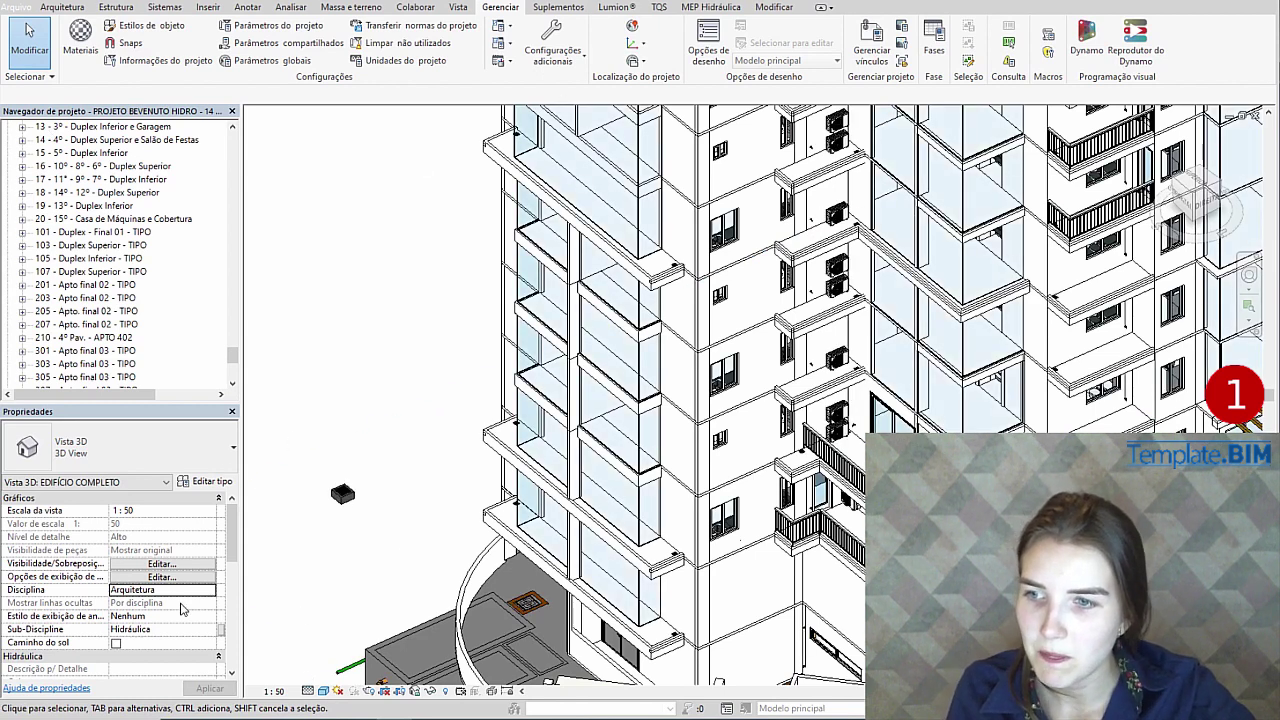
# Set the view's discipline to Estrutural and look at the pipes and fixtures in a duplex bathroom.
pyautogui.click(207, 597)
pyautogui.click(168, 616)
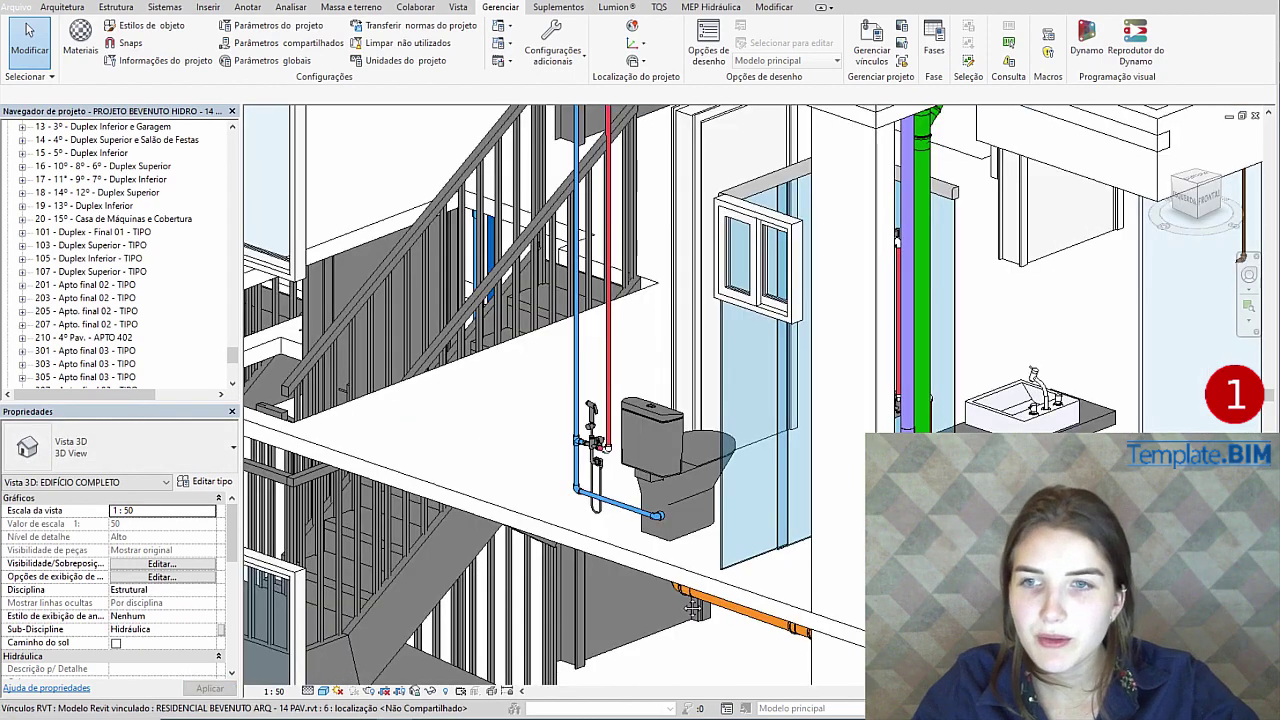
pyautogui.moveTo(660, 605); pyautogui.dragTo(586, 600, button='middle')
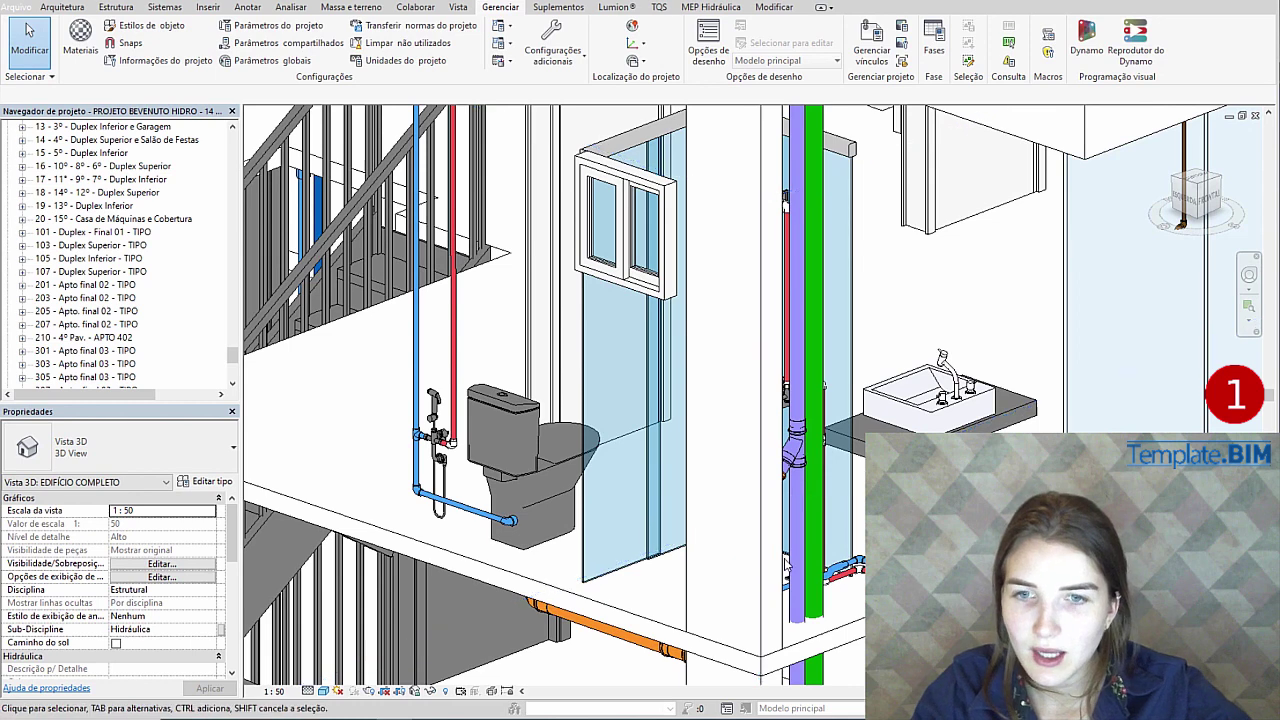
pyautogui.keyDown('shift'); pyautogui.moveTo(790, 490); pyautogui.dragTo(814, 480, button='middle'); pyautogui.keyUp('shift')
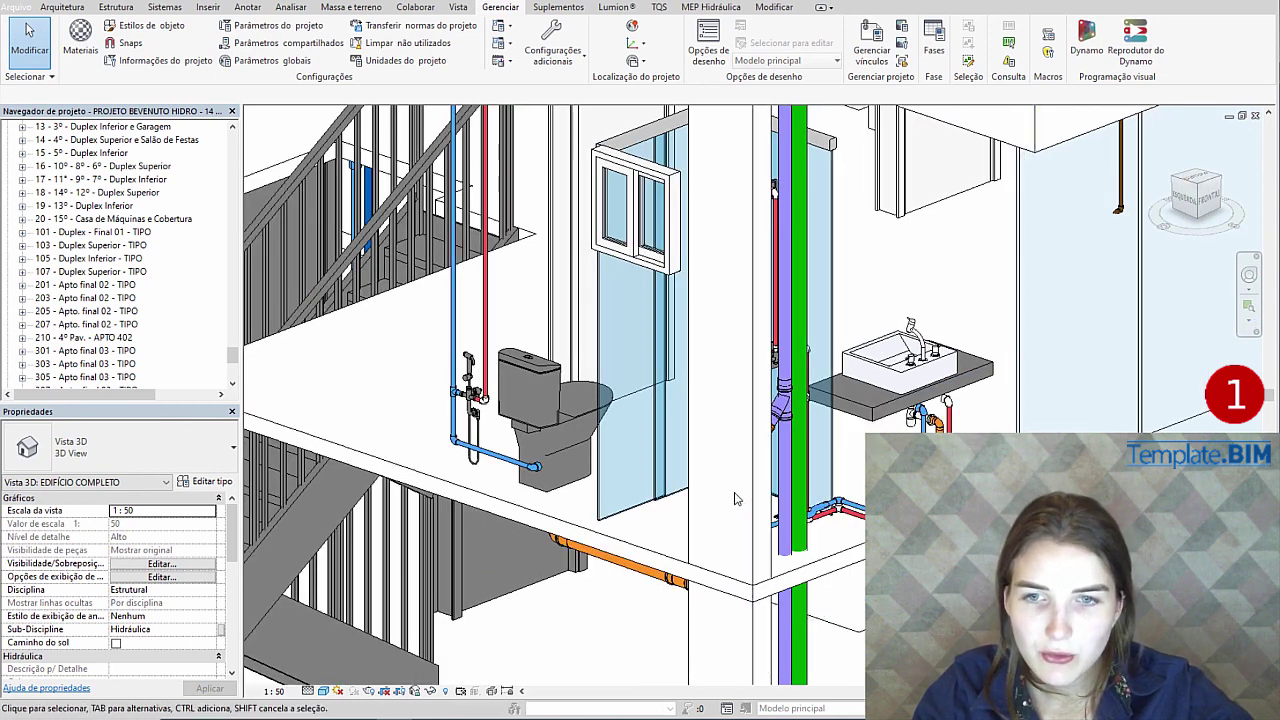
# Select the linked architectural model at the bathroom's floor slab to check its source file, and clear the selection.
pyautogui.click(722, 586)
pyautogui.press('Escape')
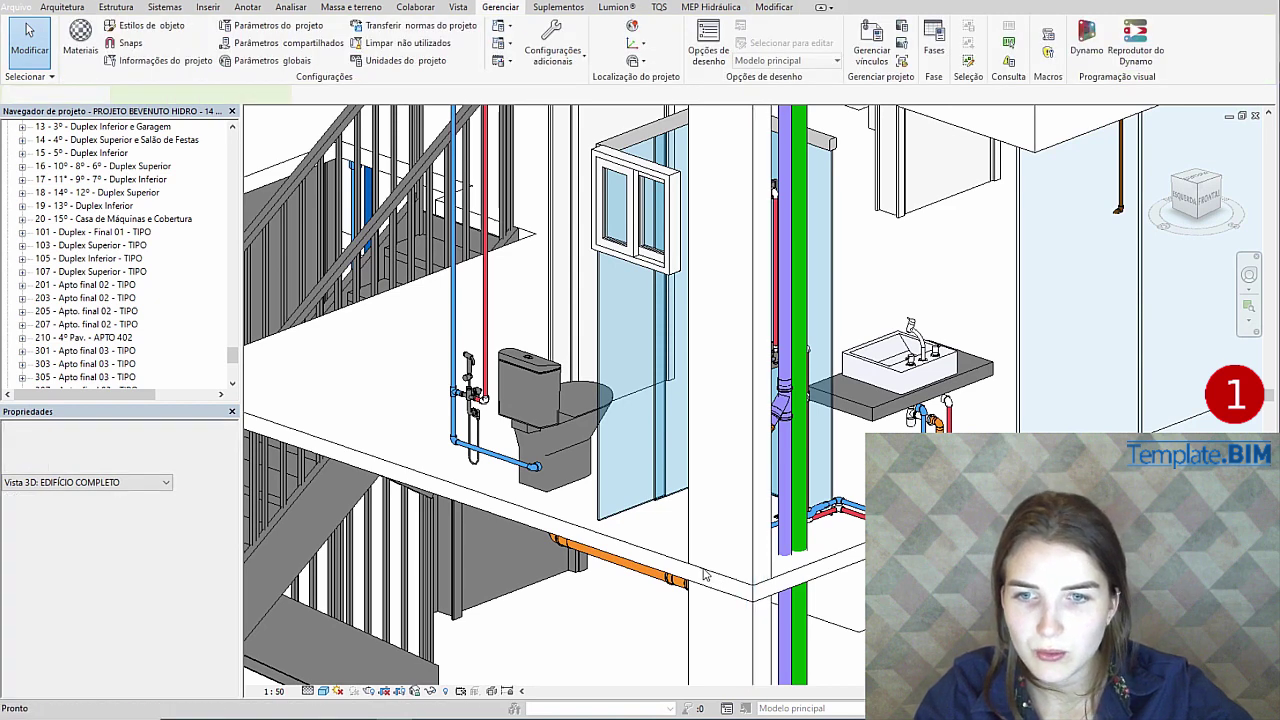
pyautogui.click(704, 574)
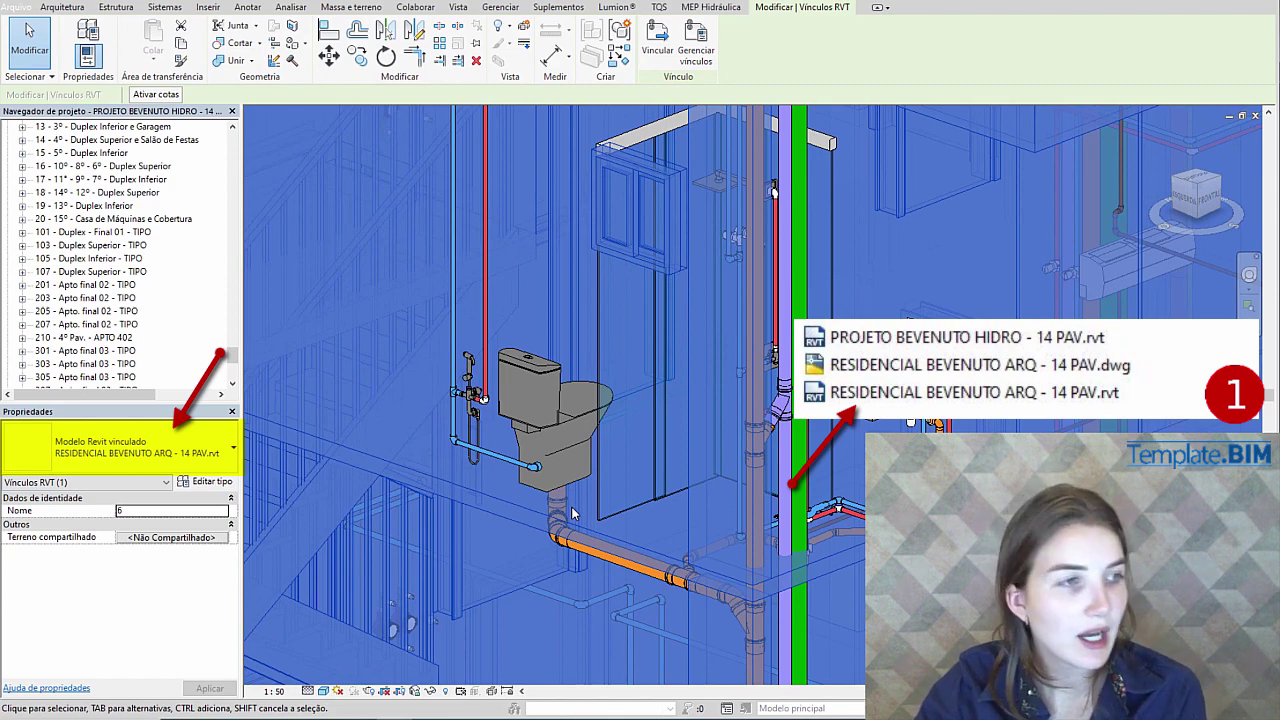
pyautogui.press('Escape')
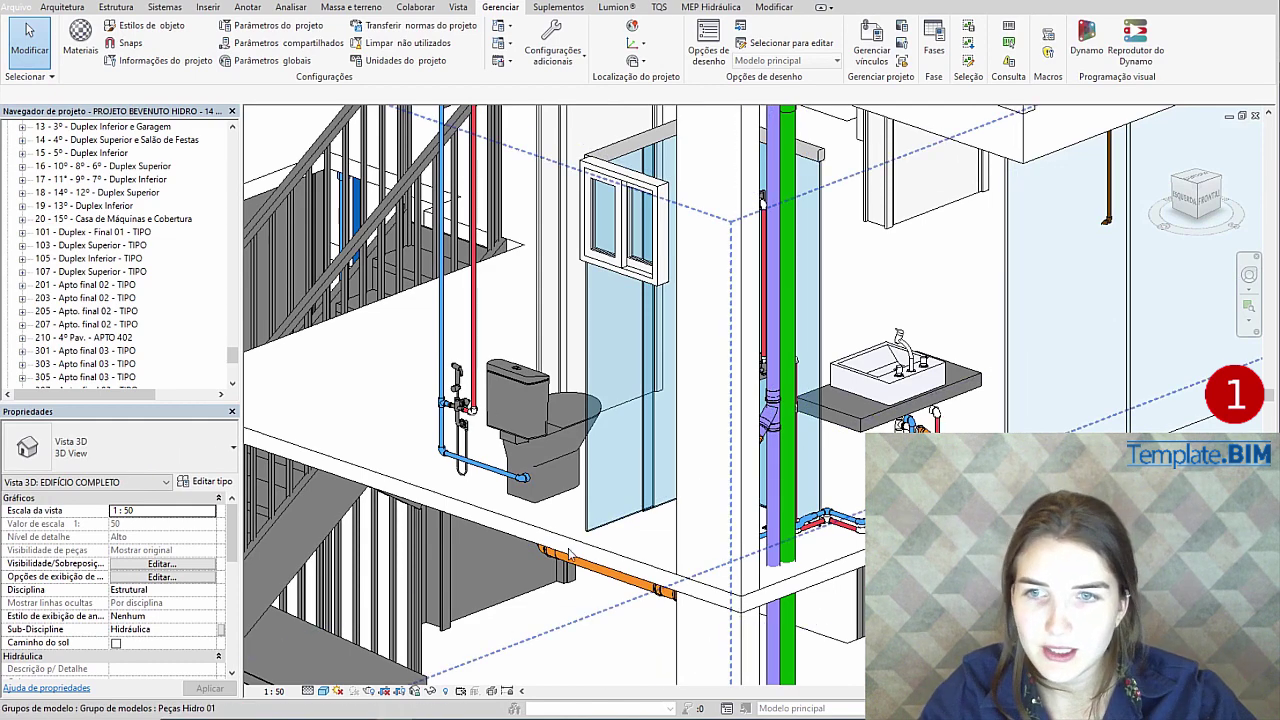
# Examine the building's lower floors and look closely at the laundry and kitchen area with the washing machine, refrigerator and pipes.
pyautogui.moveTo(682, 626); pyautogui.dragTo(643, 260, button='middle')
pyautogui.scroll(-2, 654, 334)
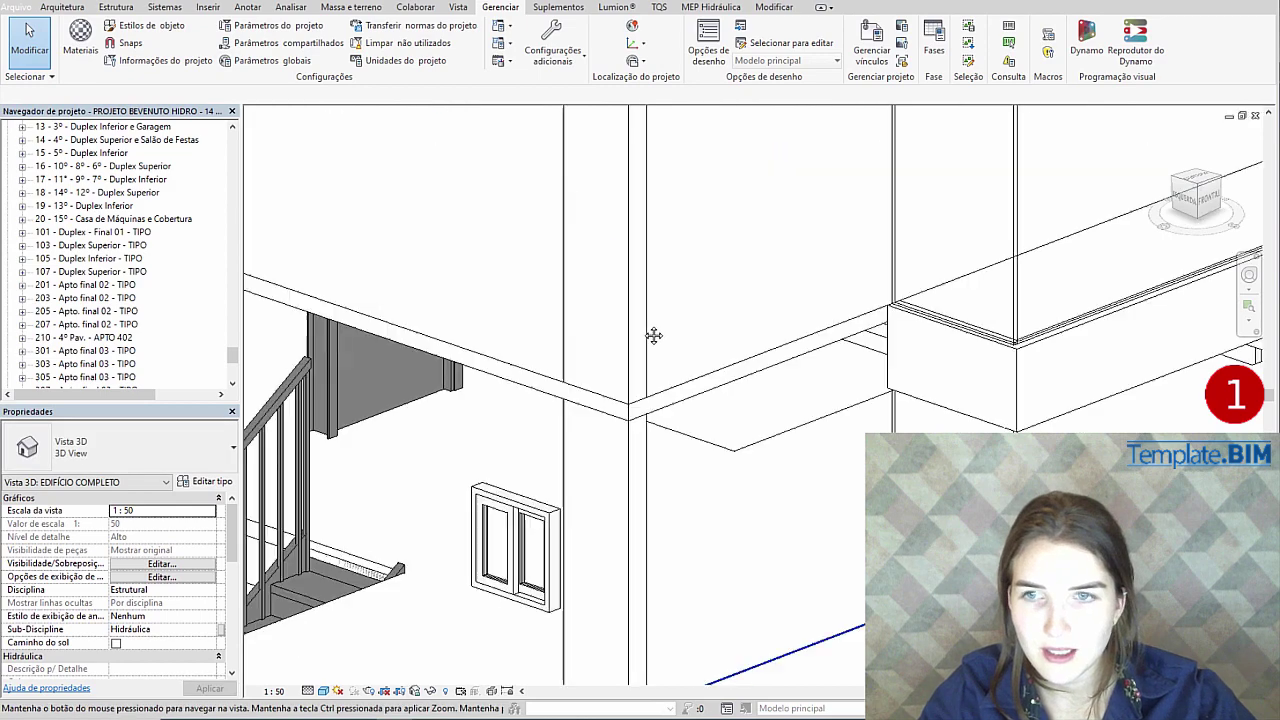
pyautogui.scroll(-5, 645, 333)
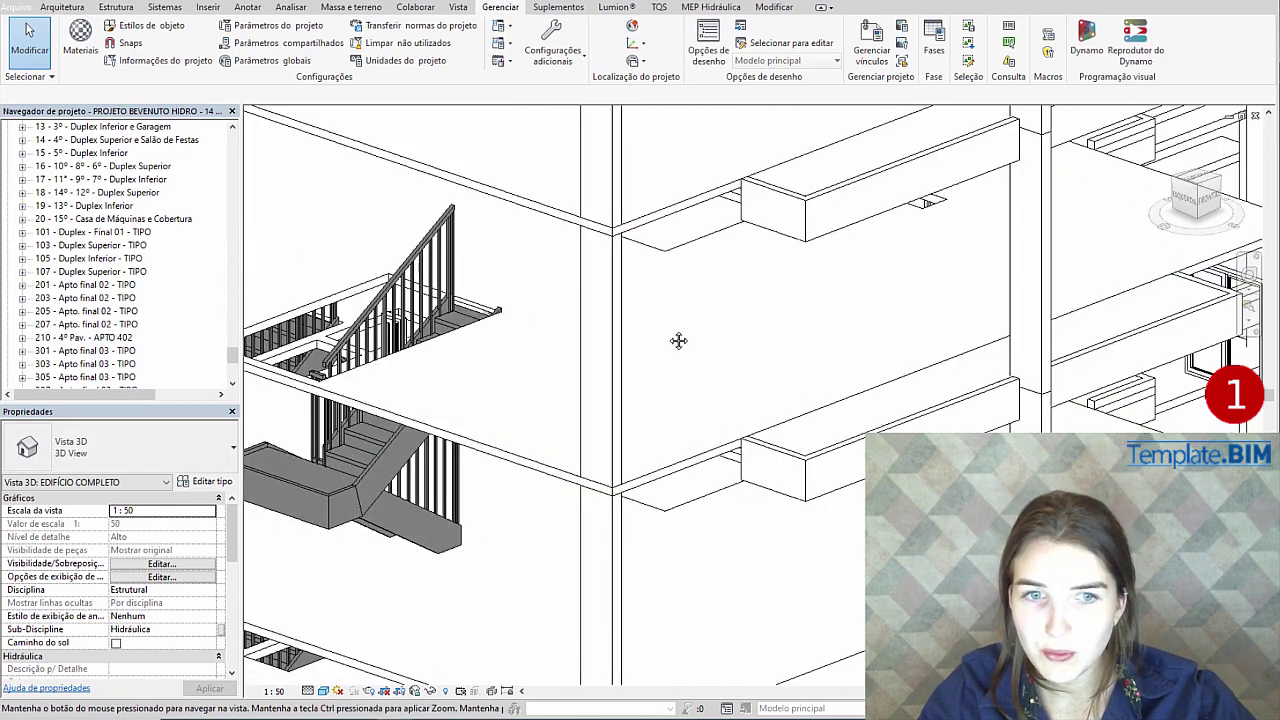
pyautogui.scroll(-4, 665, 340)
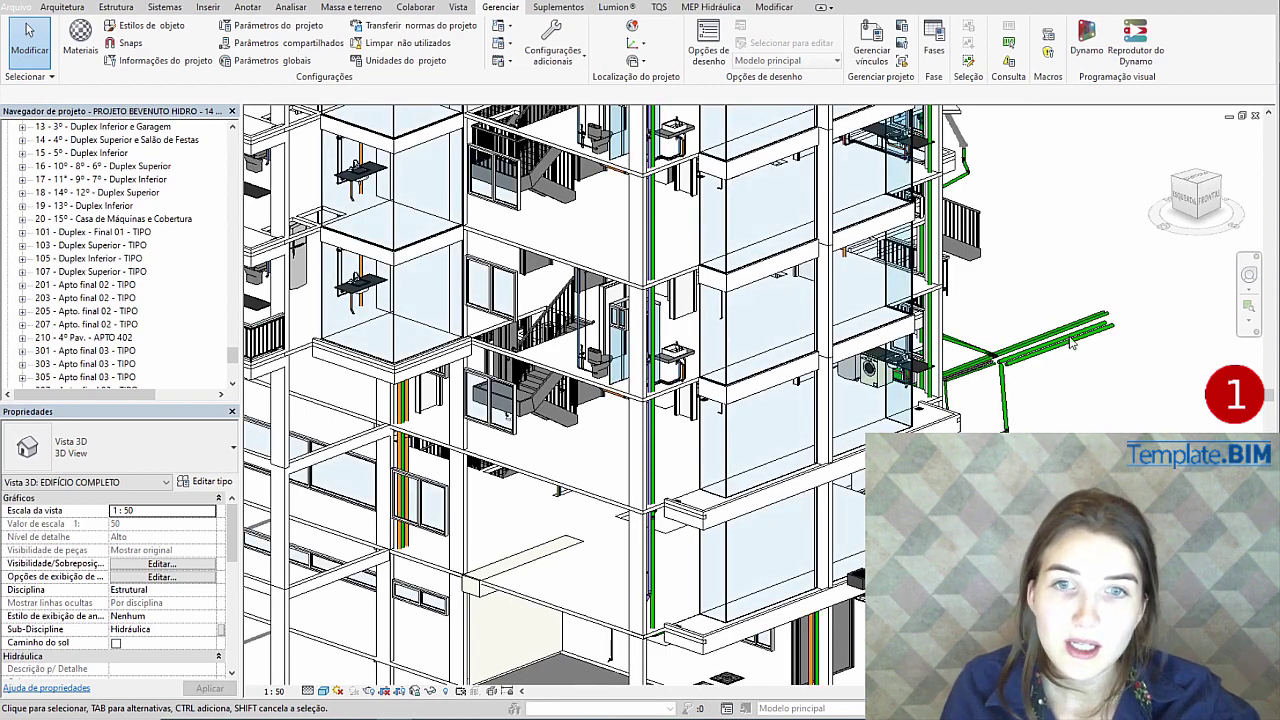
pyautogui.scroll(5, 1080, 343)
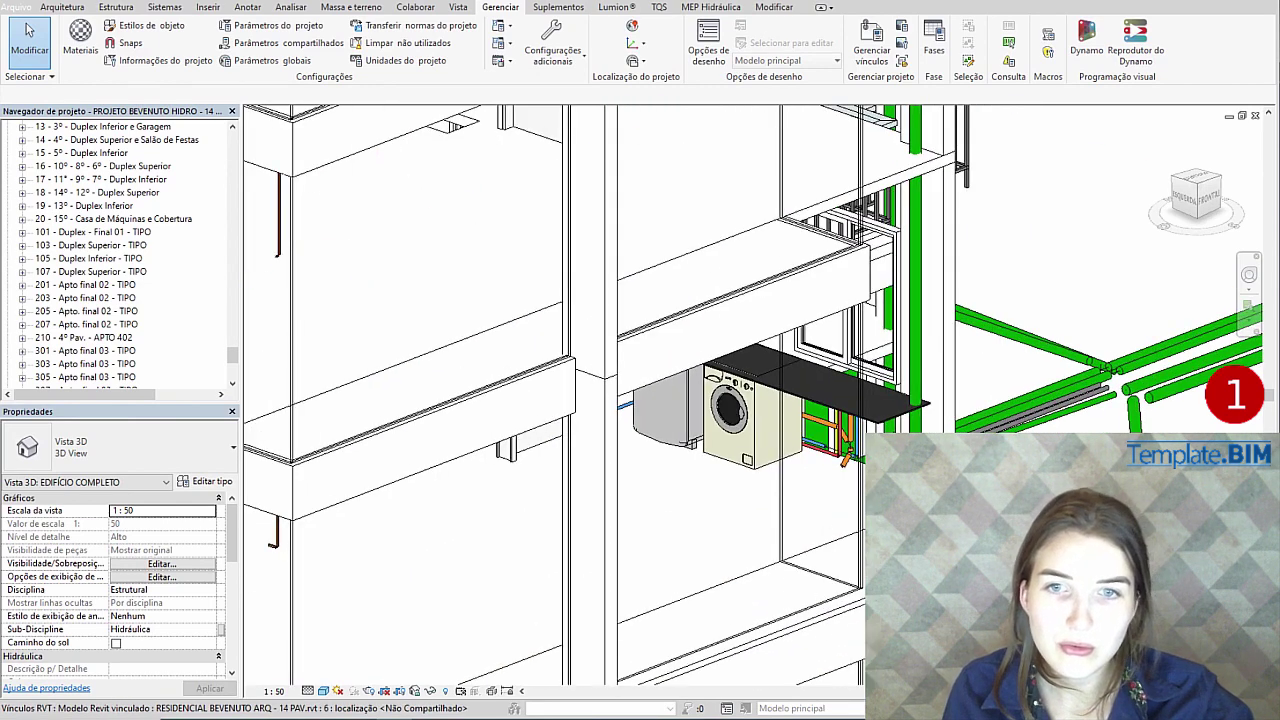
pyautogui.scroll(1, 900, 390)
pyautogui.keyDown('shift'); pyautogui.moveTo(880, 398); pyautogui.dragTo(852, 408, button='middle'); pyautogui.keyUp('shift')
pyautogui.scroll(1, 816, 563)
pyautogui.scroll(1, 816, 563)
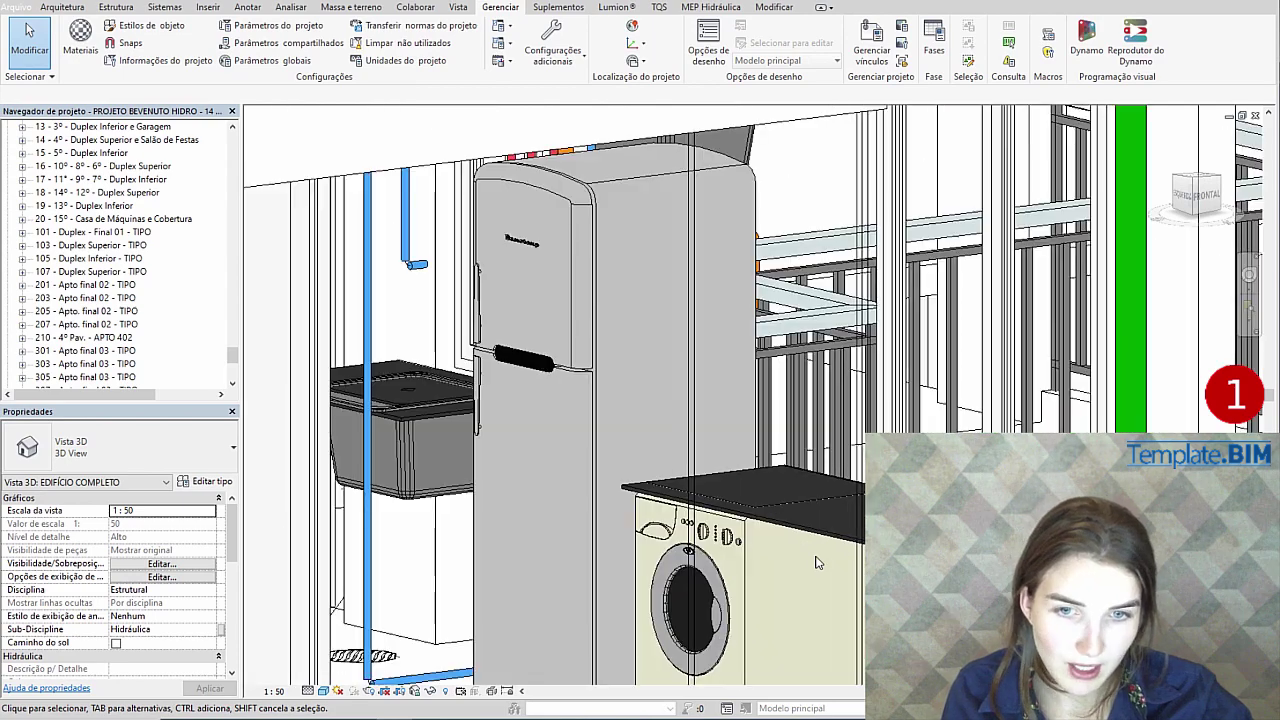
pyautogui.scroll(-8, 825, 566)
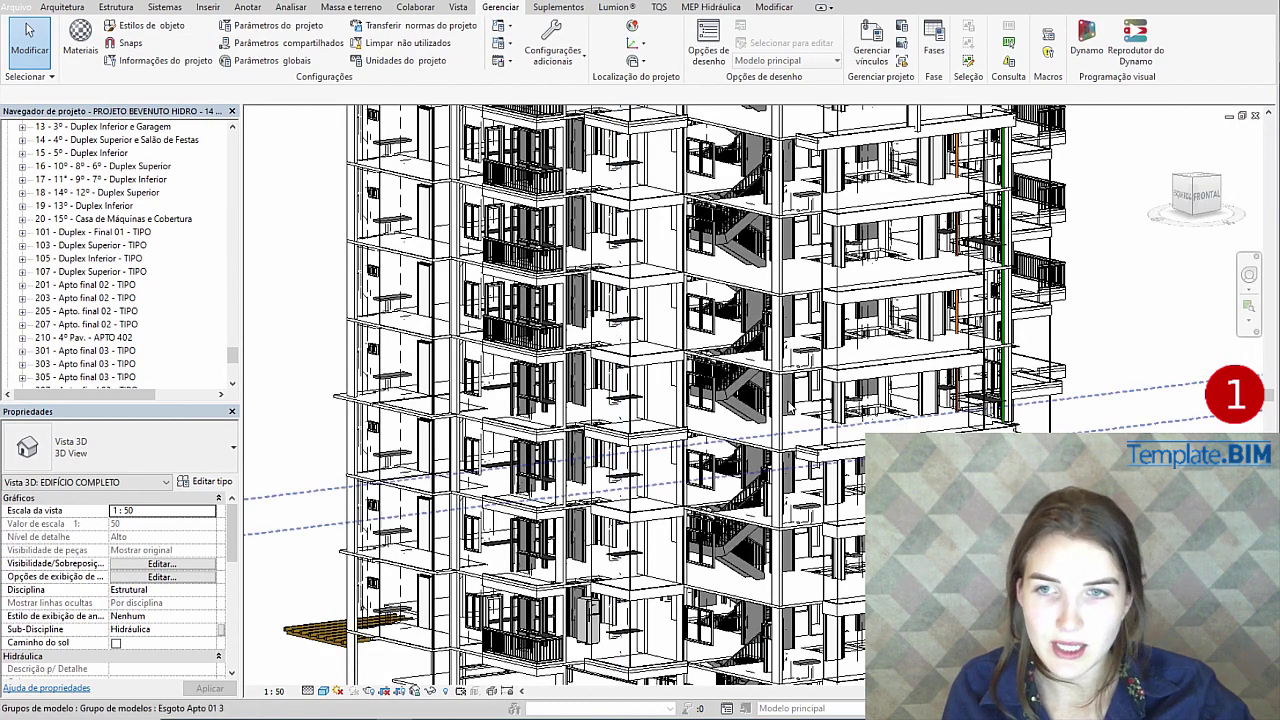
pyautogui.scroll(-5, 792, 410)
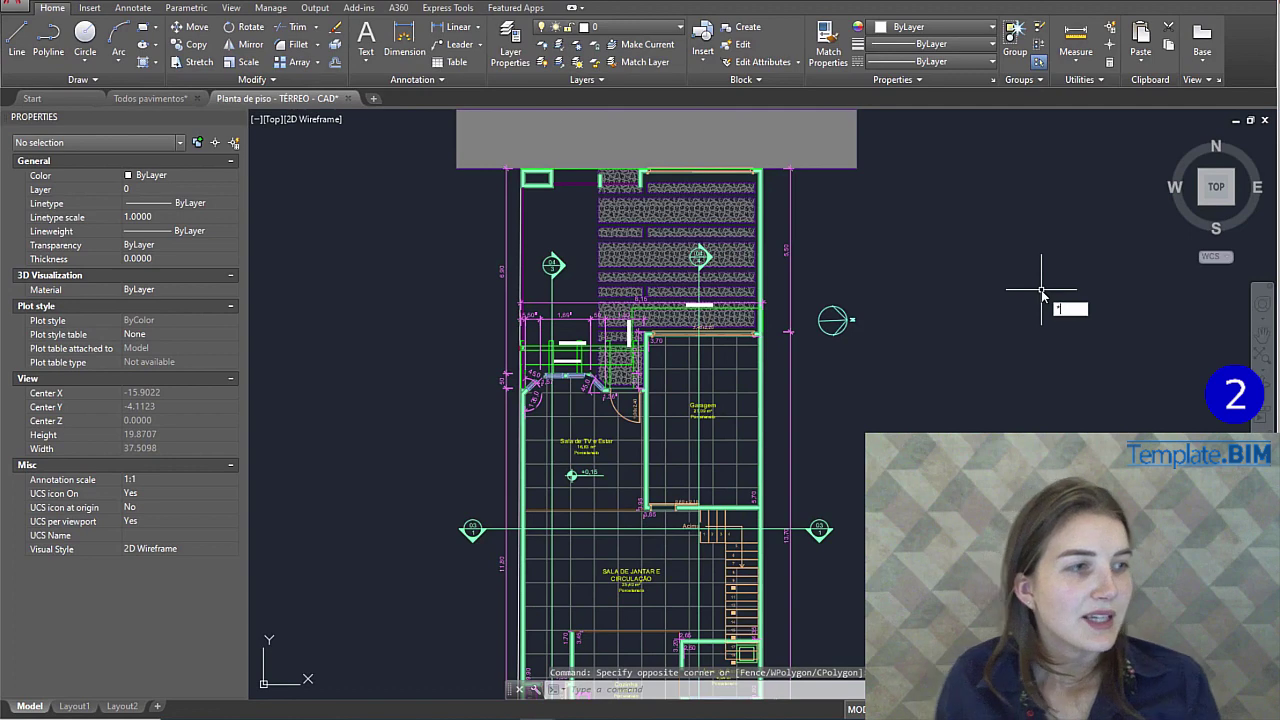
pyautogui.press('Up')
pyautogui.press('Escape')
pyautogui.press('Escape')
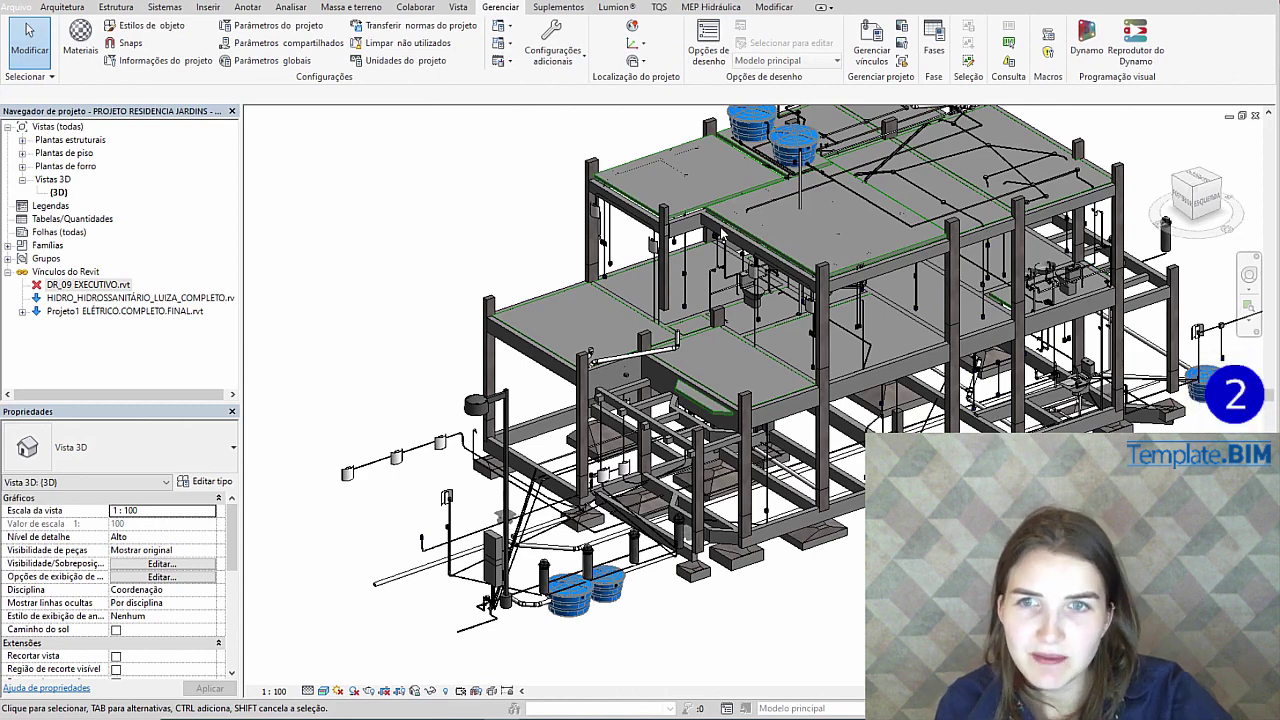
# Load PROJETO RESIDENCIA JARDINS - TQS 2.TQR with the TQS plugin's Importar TQR command to preview its structural changes.
pyautogui.scroll(5, 722, 266)
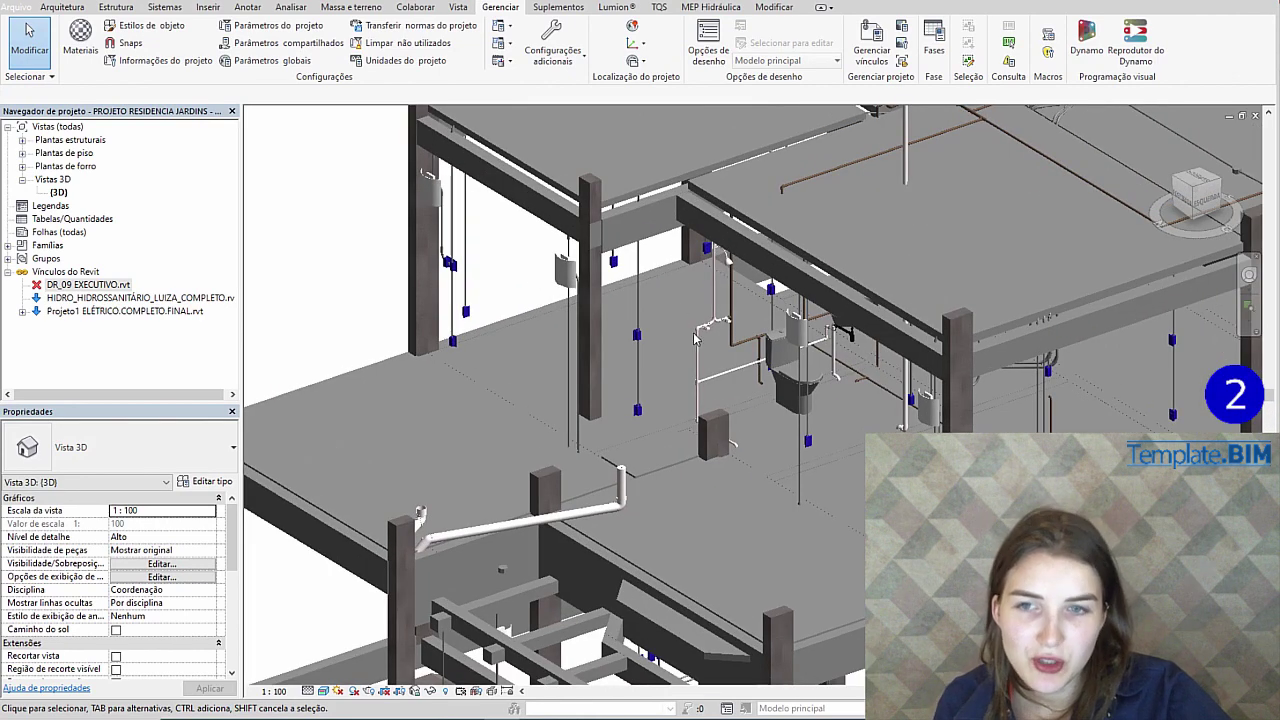
pyautogui.scroll(-4, 826, 441)
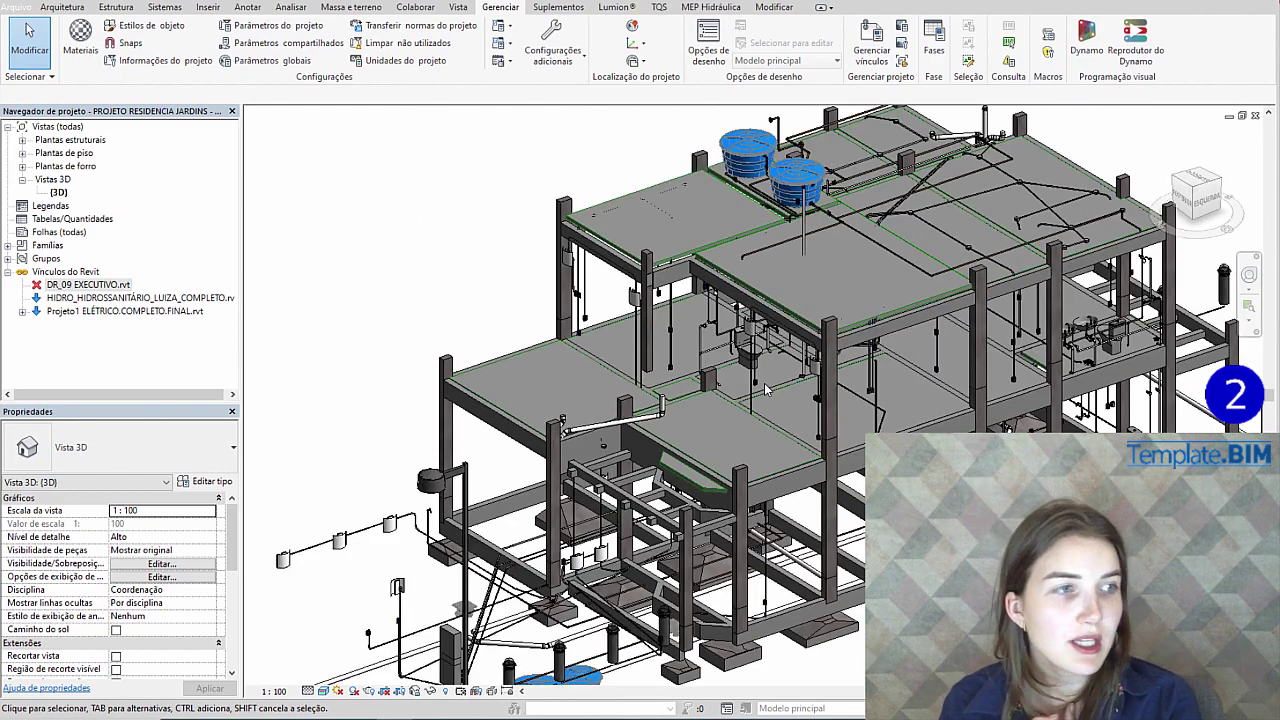
pyautogui.click(660, 8)
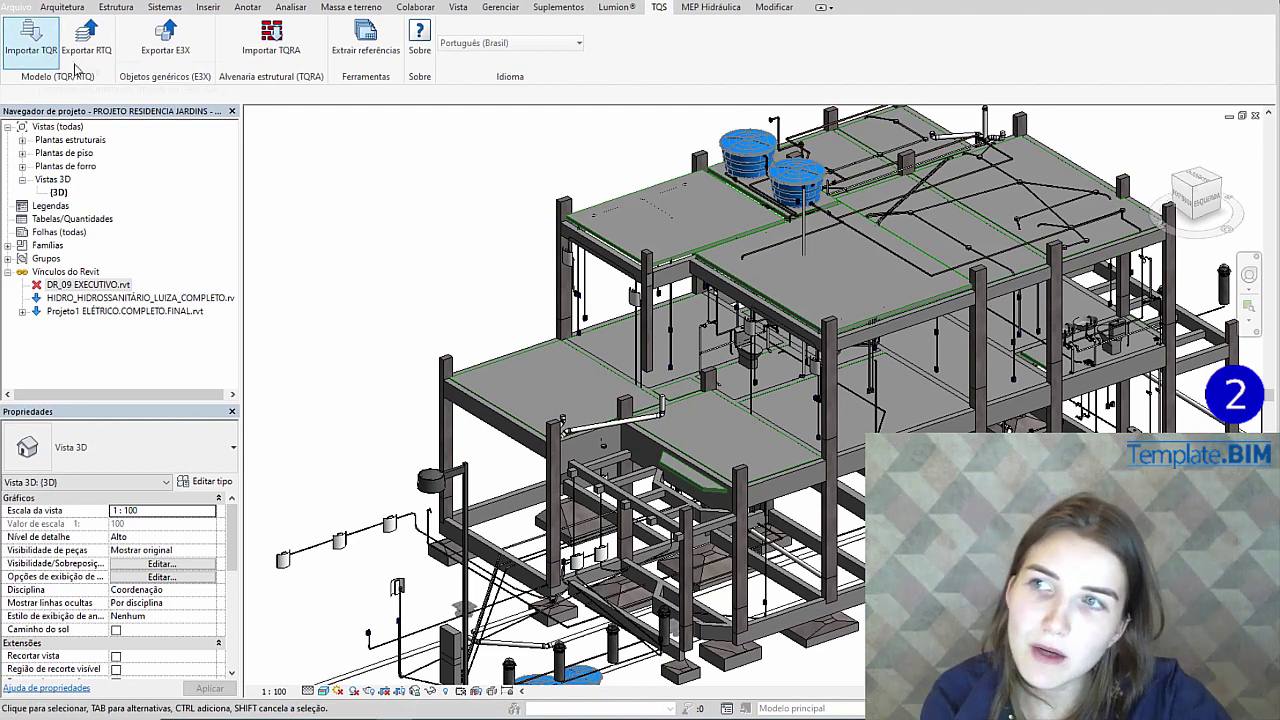
pyautogui.click(30, 40)
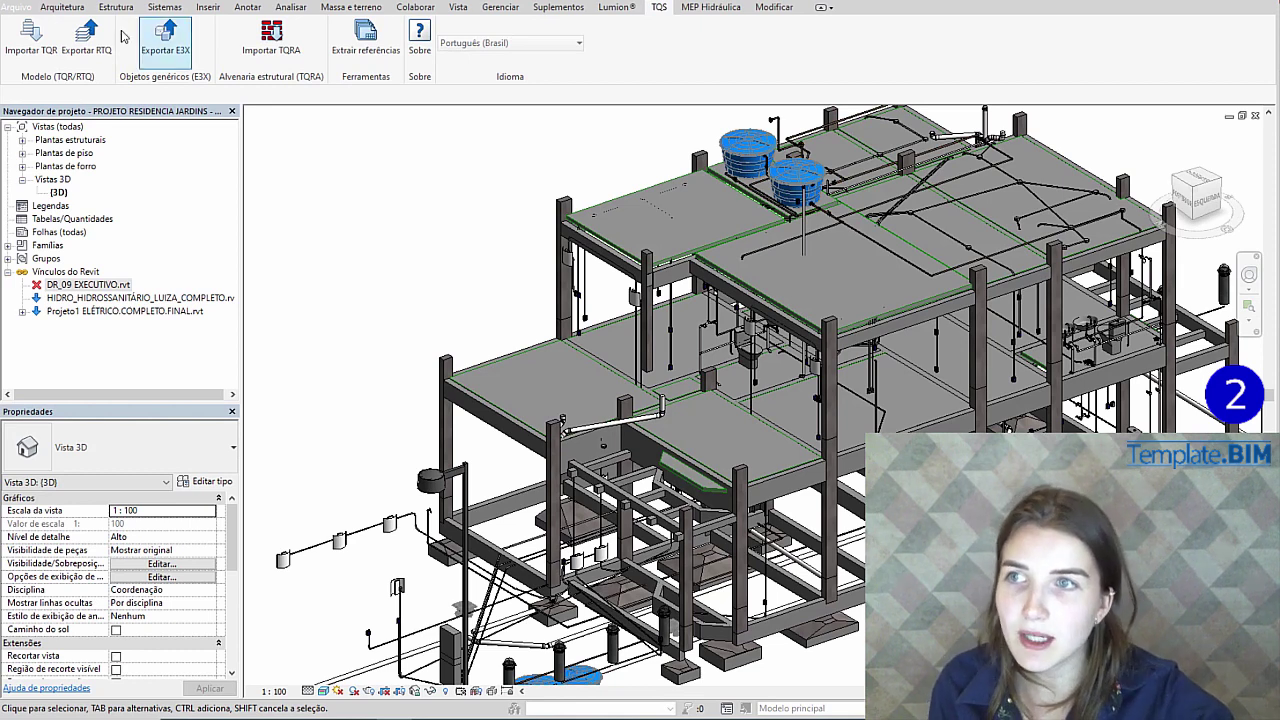
pyautogui.moveTo(491, 240); pyautogui.dragTo(485, 219, button='middle')
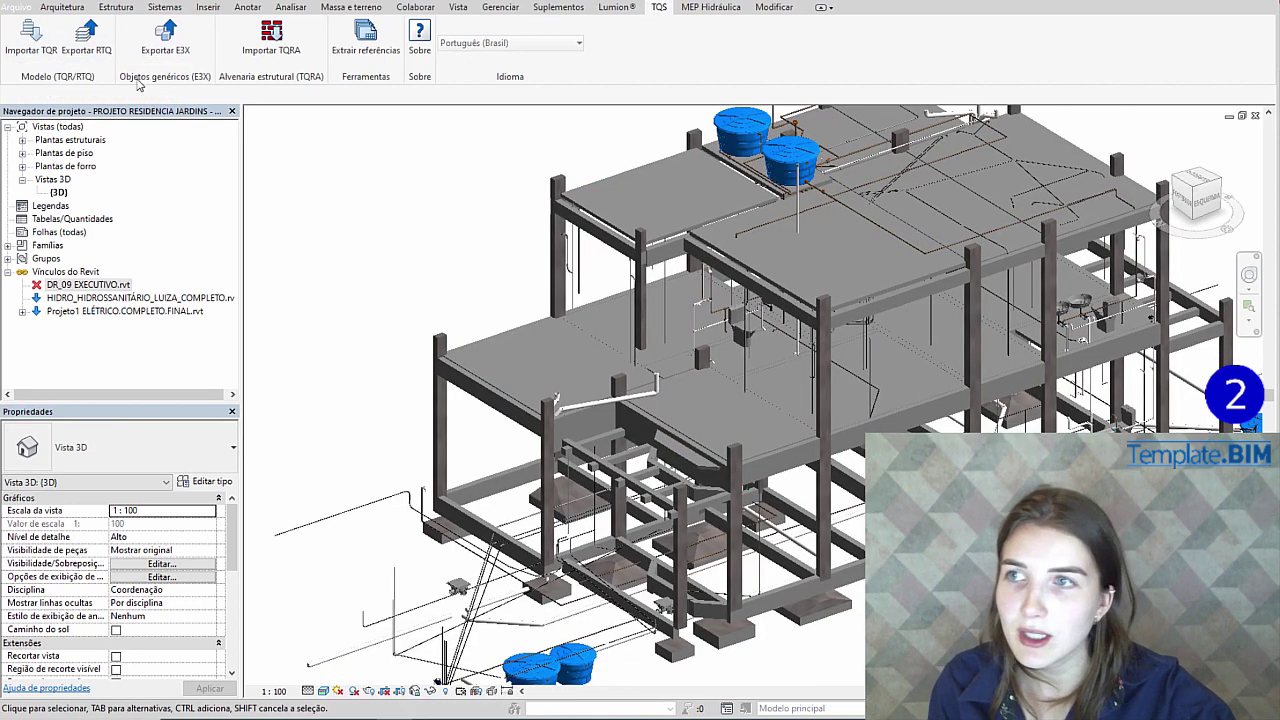
pyautogui.click(36, 38)
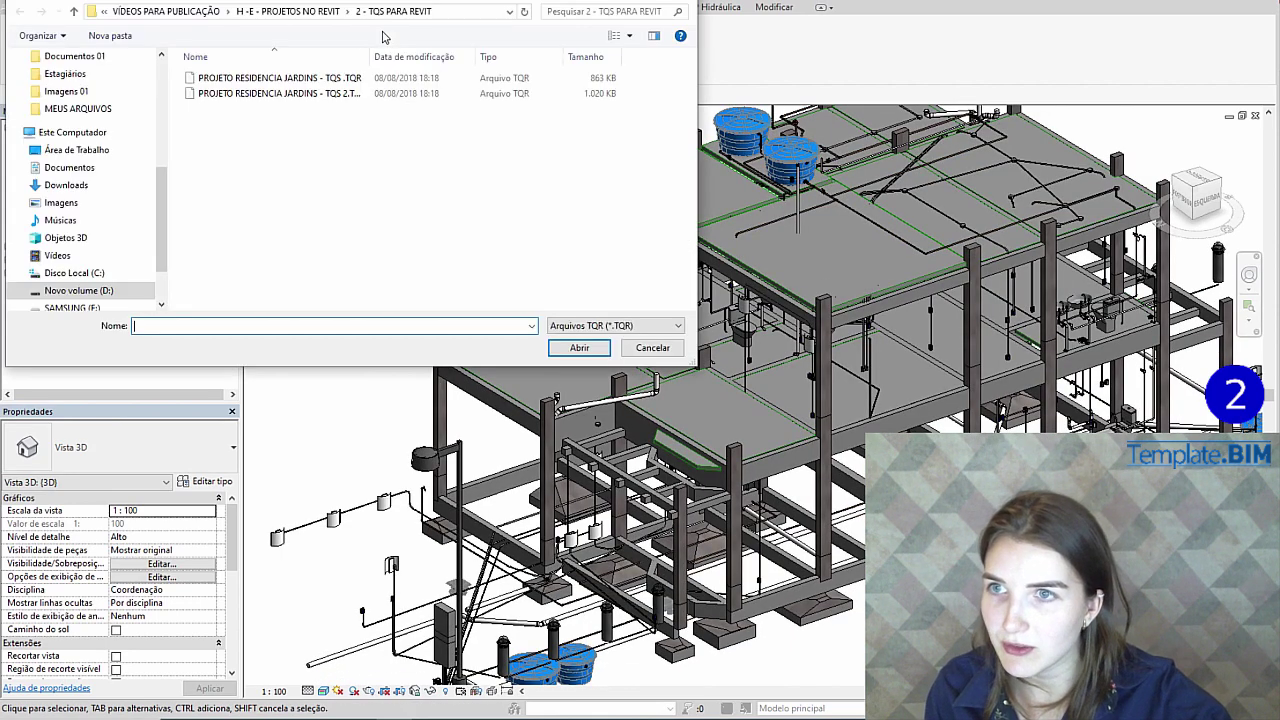
pyautogui.click(320, 93)
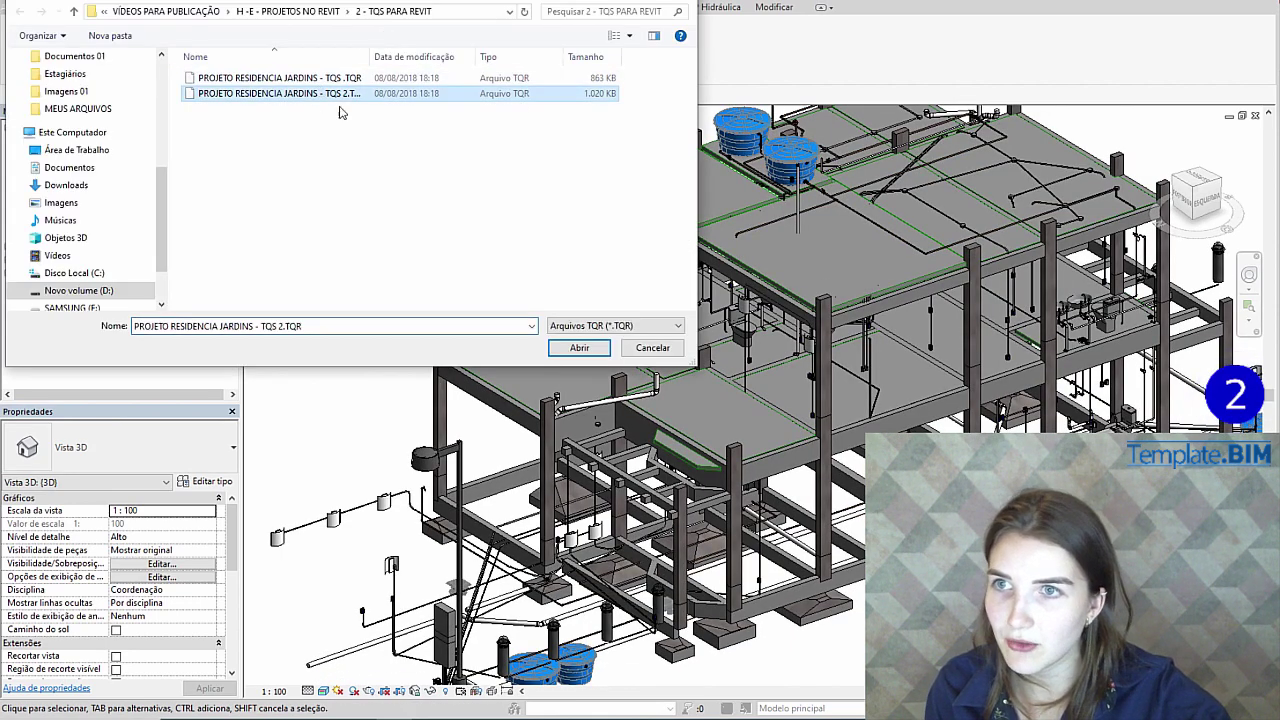
pyautogui.click(578, 350)
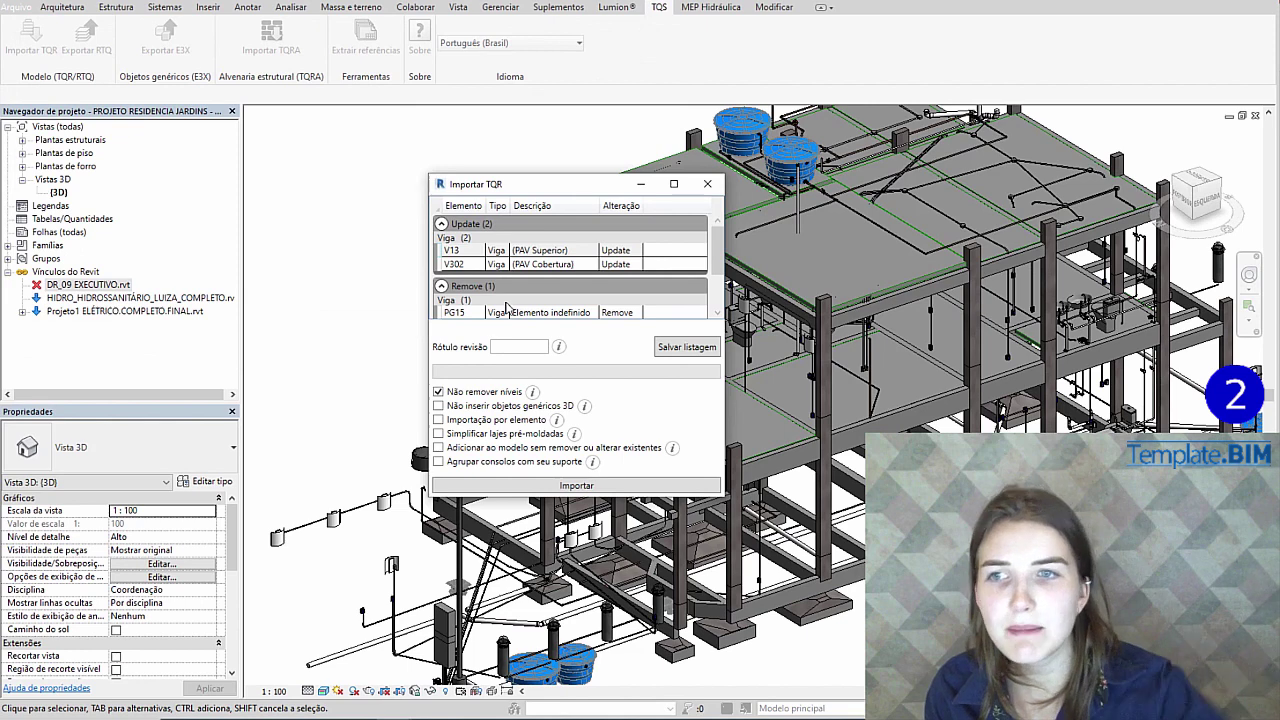
# Enlarge the Importar TQR window, review its Update, Remove and Create entries for beams and slabs, and close it without importing.
pyautogui.moveTo(560, 188); pyautogui.dragTo(512, 137)
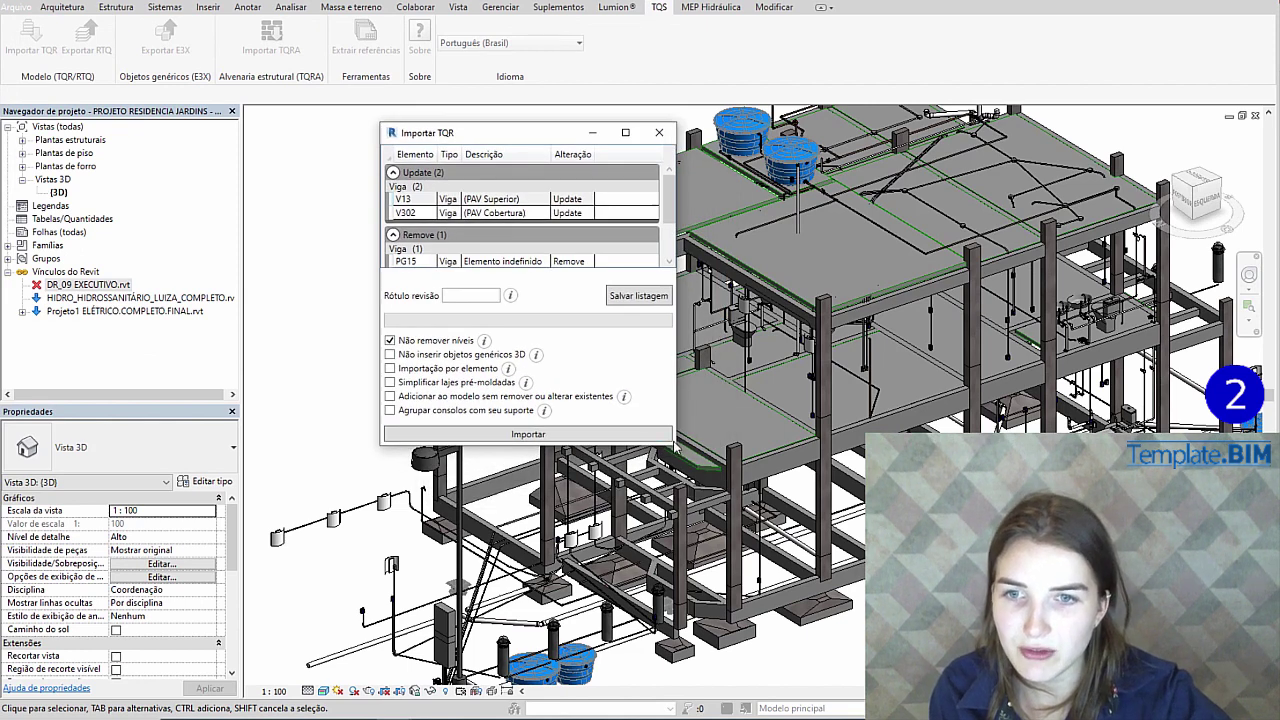
pyautogui.moveTo(676, 443); pyautogui.dragTo(967, 441)
pyautogui.scroll(-2, 966, 213)
pyautogui.scroll(-1, 966, 213)
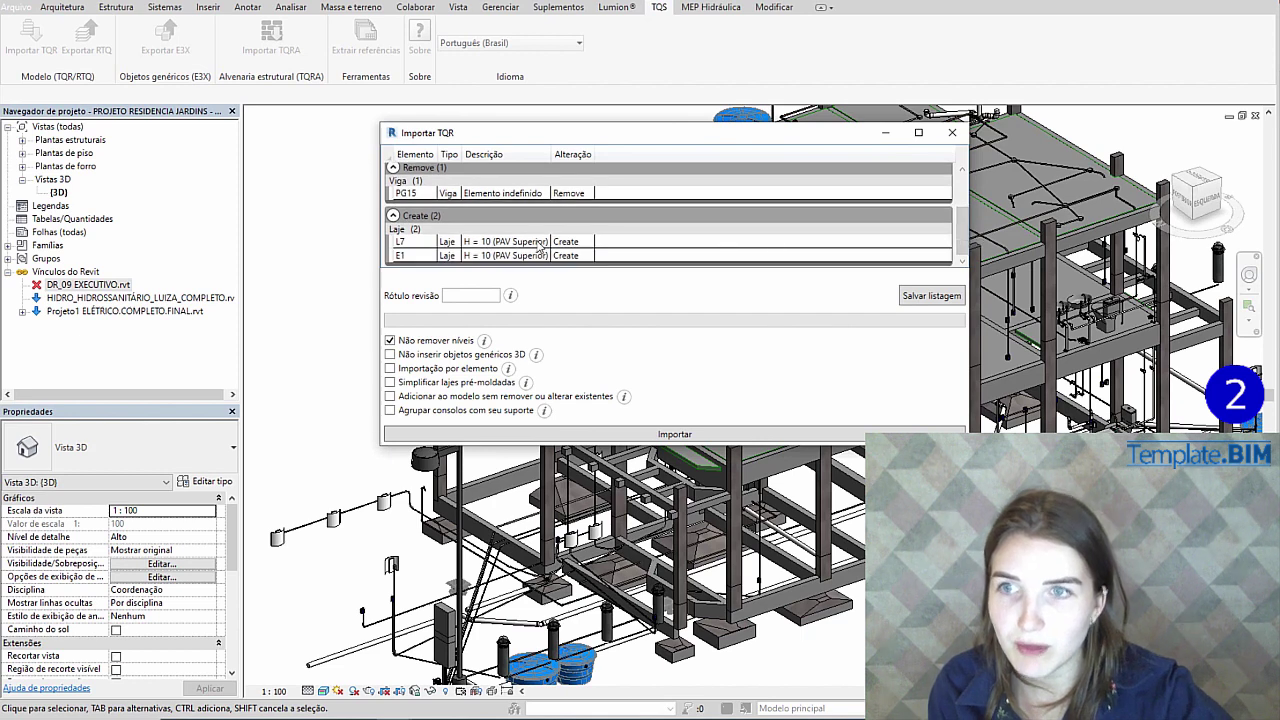
pyautogui.scroll(5, 528, 256)
pyautogui.click(393, 234)
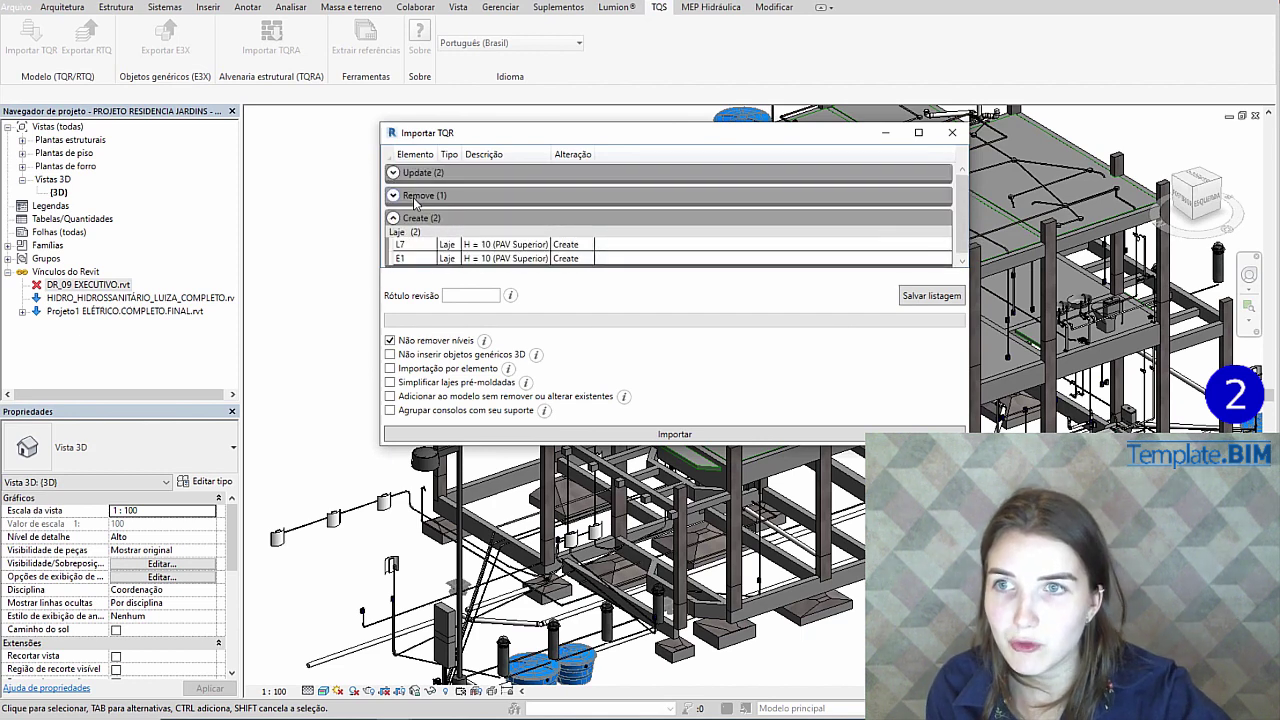
pyautogui.scroll(-1, 966, 217)
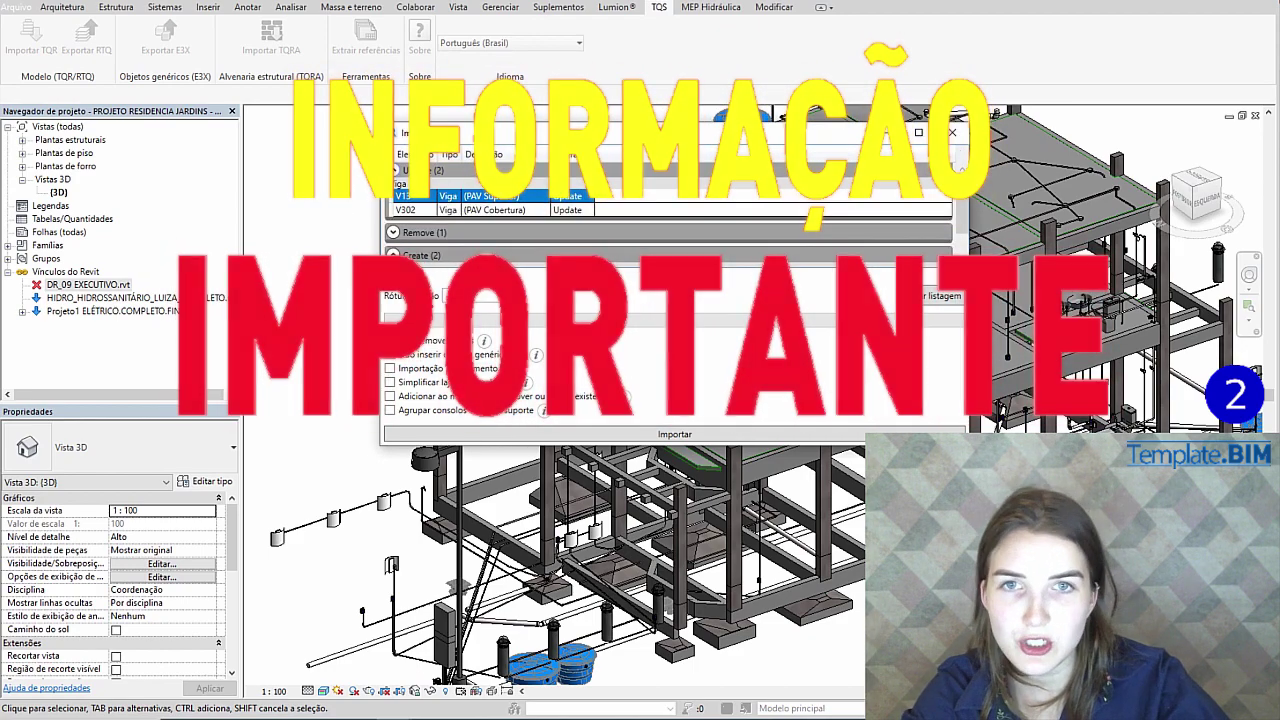
pyautogui.click(954, 136)
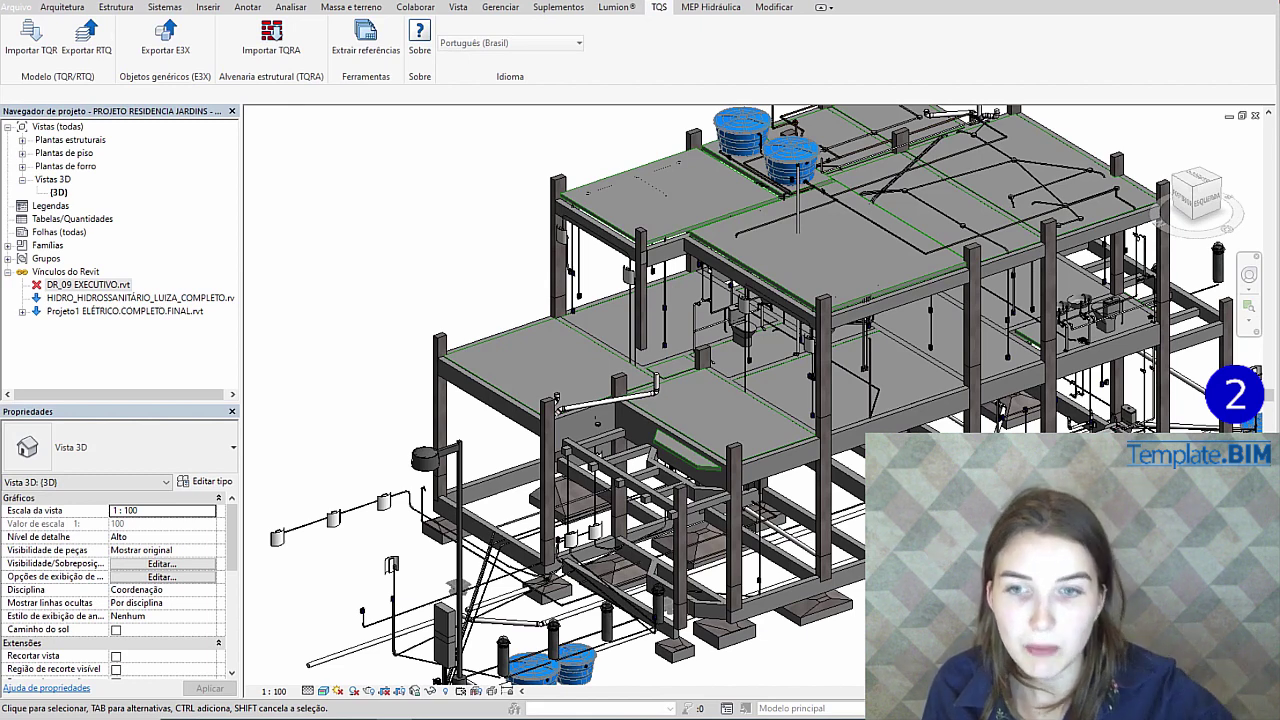
# Switch to the Planta de piso - TÉRREO drawing in AutoCAD and show the sidewalk end of the ground-floor plan.
pyautogui.moveTo(604, 538); pyautogui.dragTo(604, 478, button='middle')
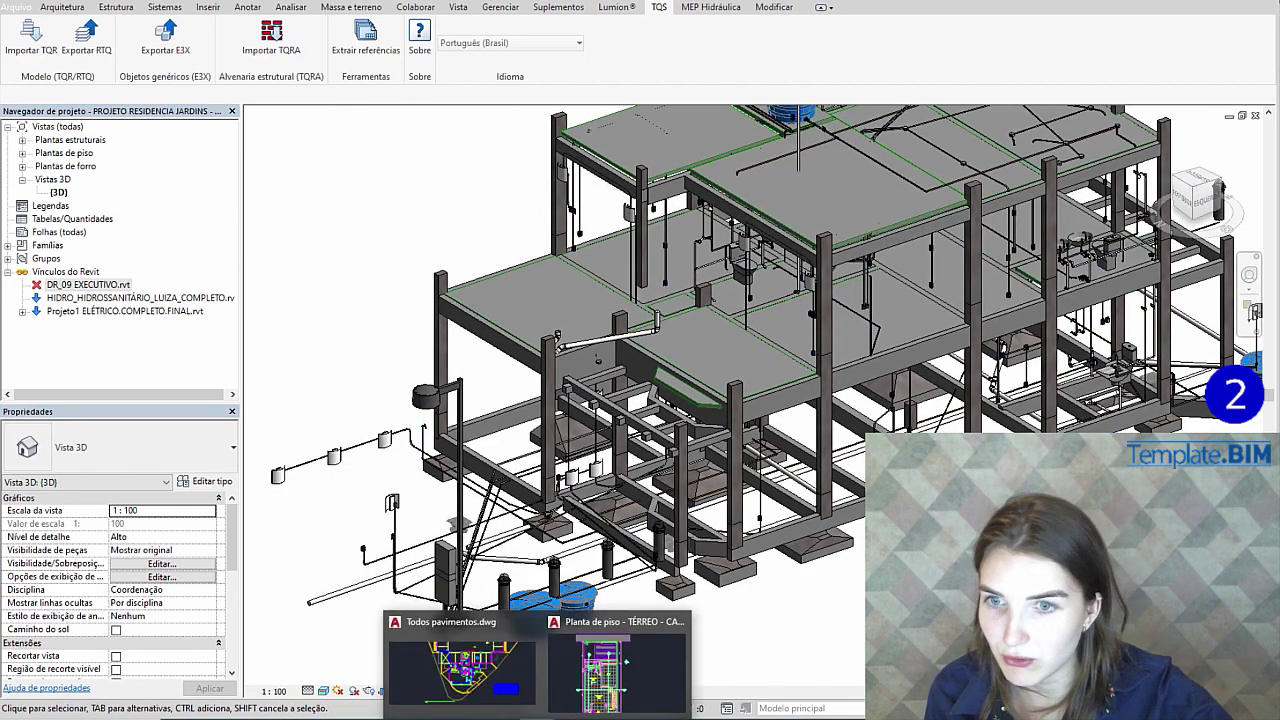
pyautogui.click(625, 660)
pyautogui.moveTo(849, 338); pyautogui.dragTo(847, 490, button='middle')
pyautogui.moveTo(846, 405); pyautogui.dragTo(846, 413, button='middle')
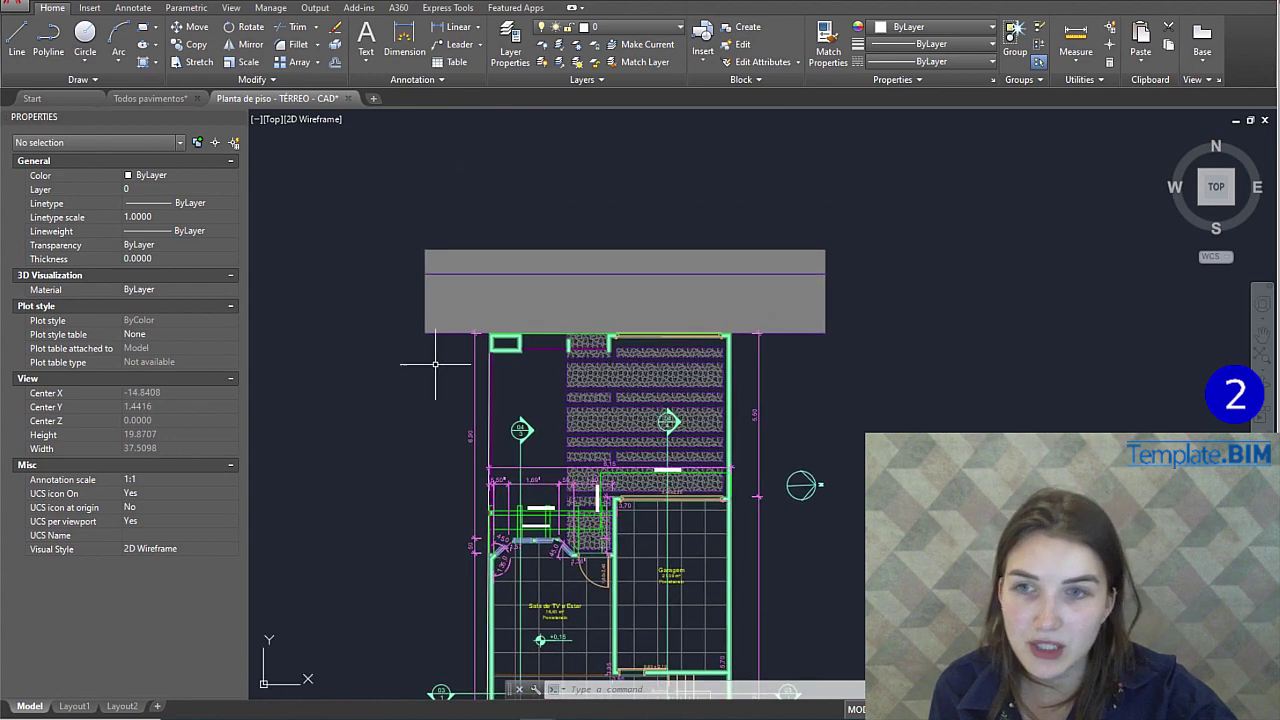
# Draw a circle centred on the plan's upper-left outer wall corner, where it meets the sidewalk, to mark the reference point.
pyautogui.scroll(10, 471, 294)
pyautogui.scroll(8, 684, 376)
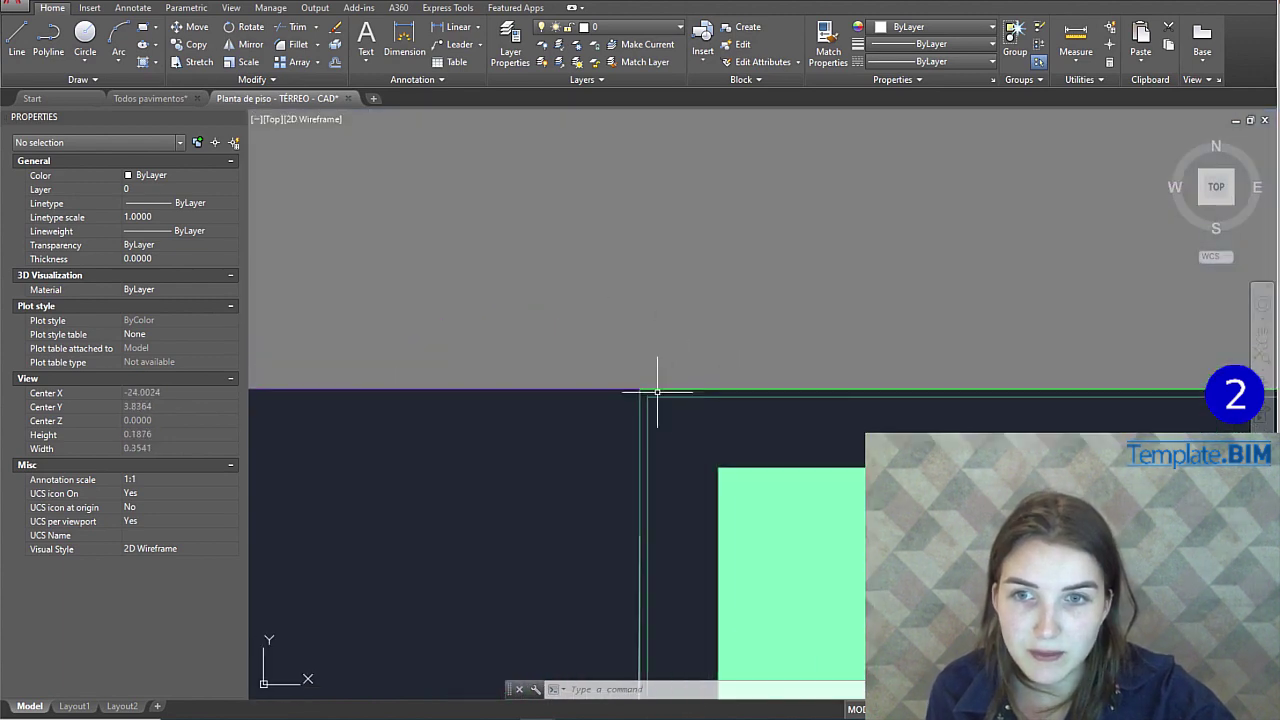
pyautogui.write('cir')
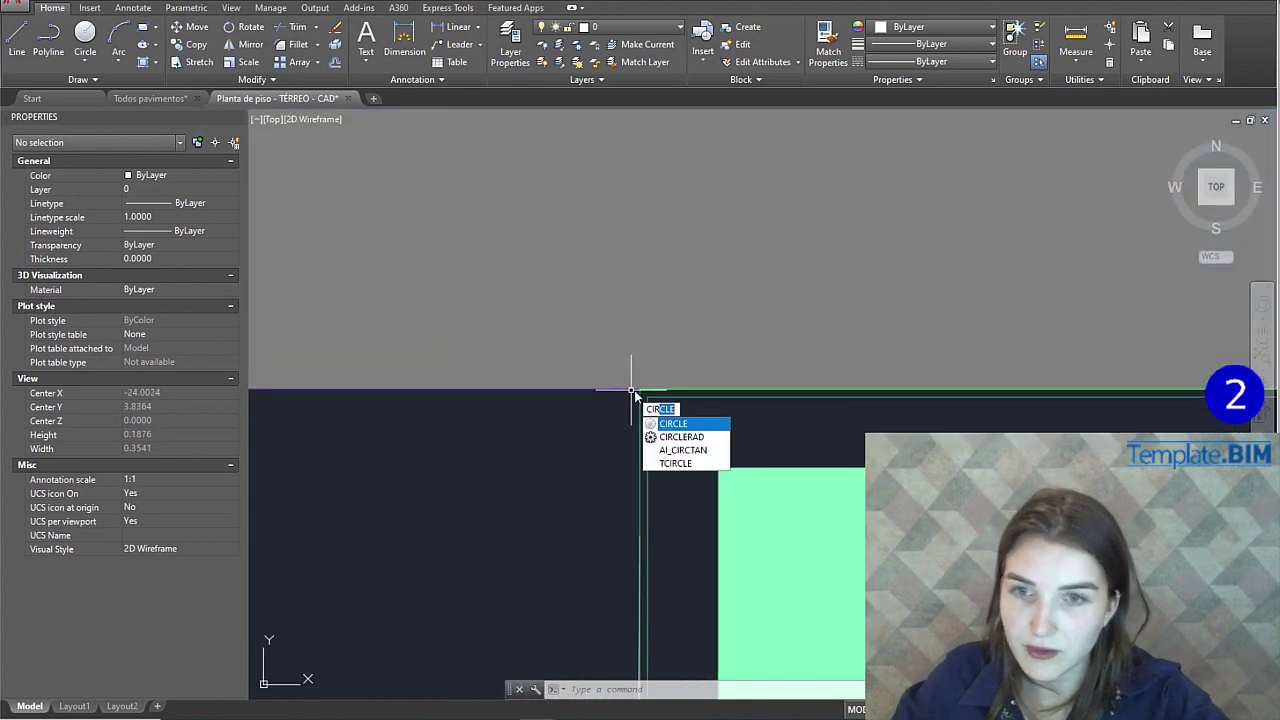
pyautogui.press('Return')
pyautogui.click(635, 390)
pyautogui.moveTo(706, 314); pyautogui.dragTo(809, 271, button='middle')
pyautogui.press('Escape')
pyautogui.press('Escape')
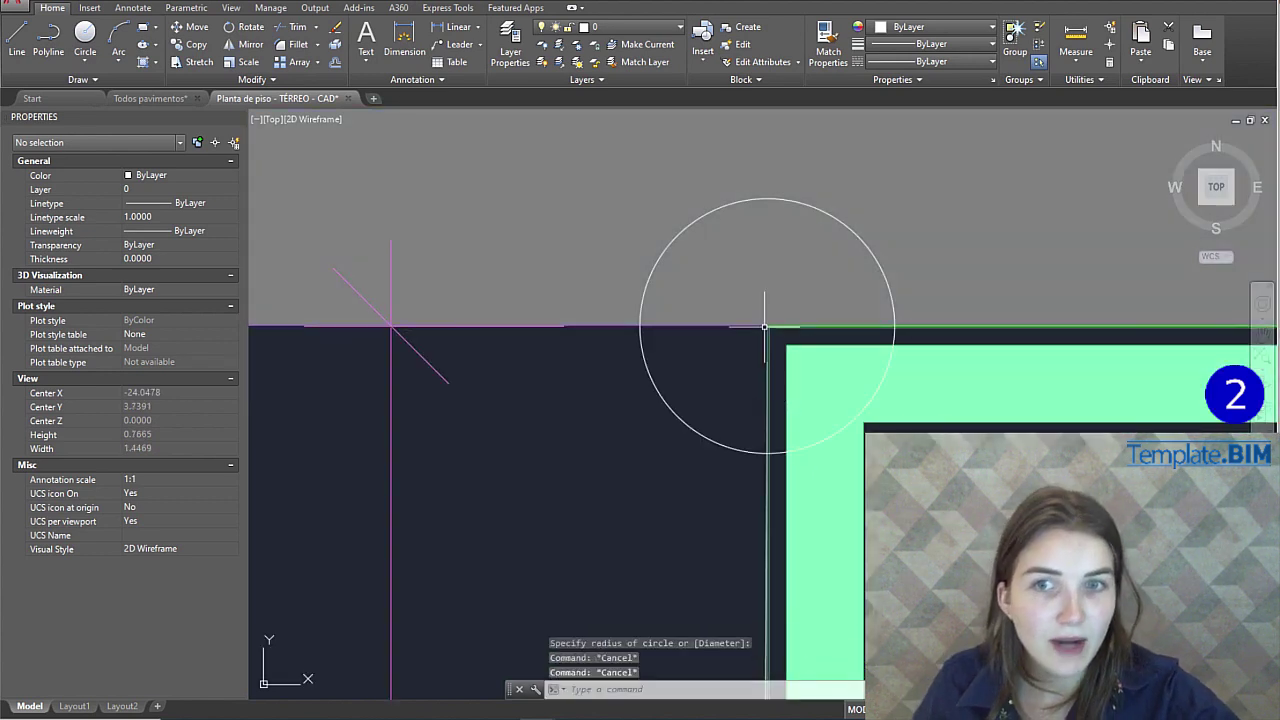
# Examine the circled wall corner and the +0,15 level tag in the Sala de TV e Estar.
pyautogui.scroll(-4, 769, 325)
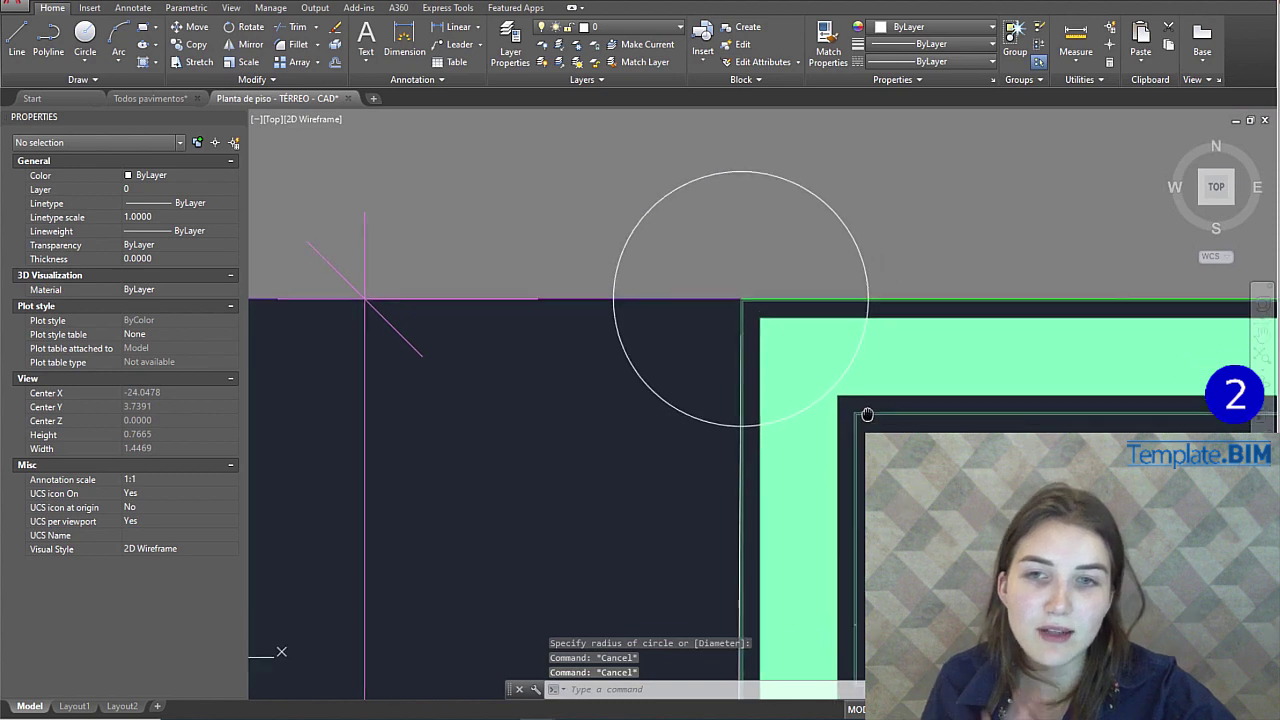
pyautogui.moveTo(927, 438); pyautogui.dragTo(814, 429, button='middle')
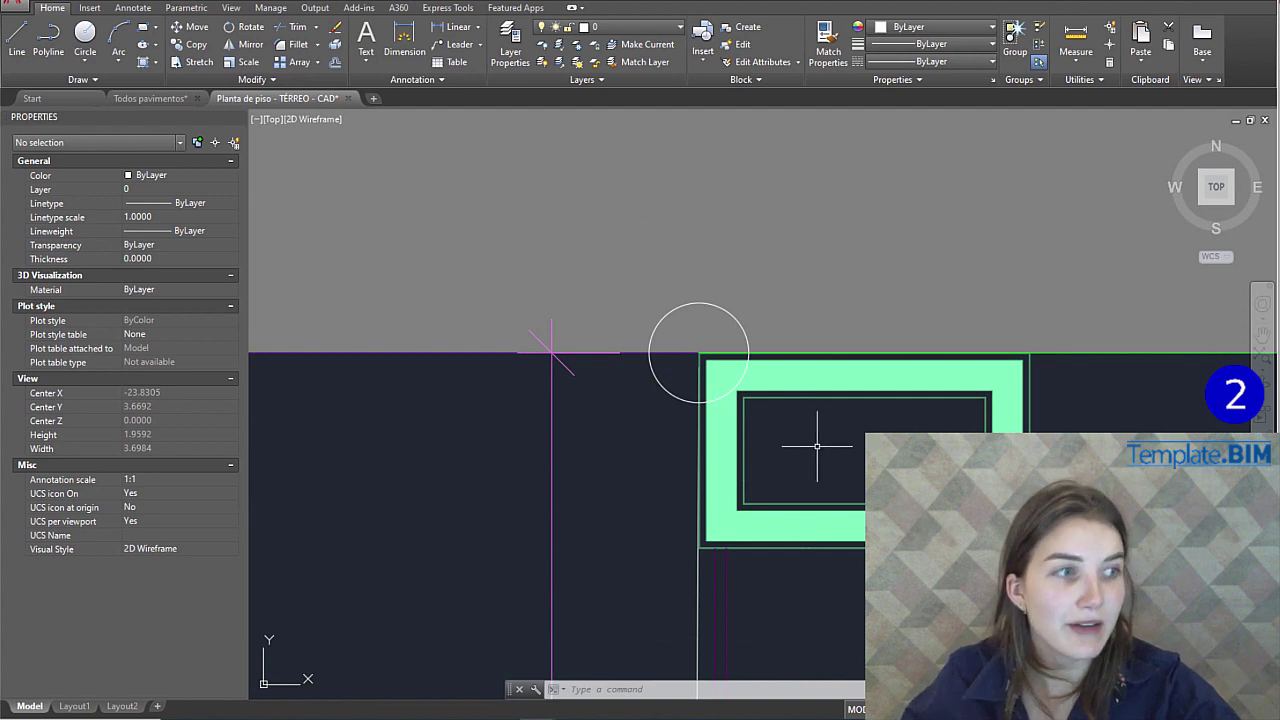
pyautogui.scroll(-2, 815, 440)
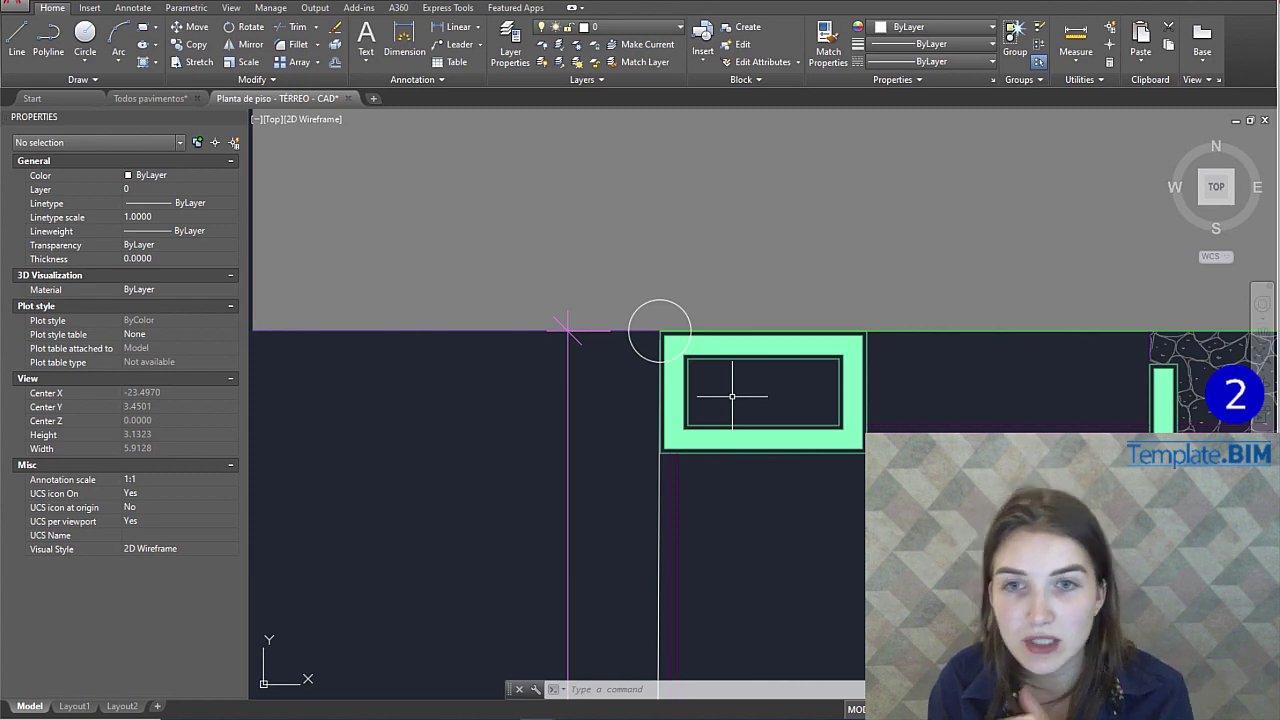
pyautogui.scroll(-5, 732, 396)
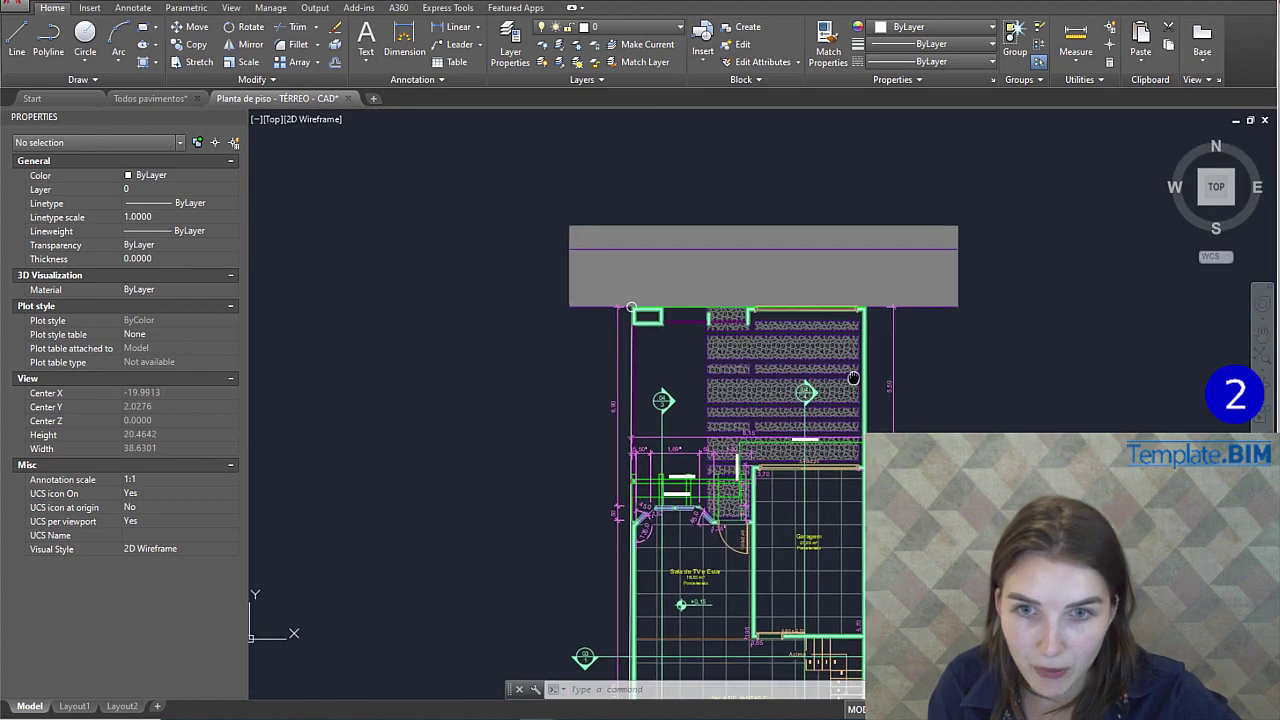
pyautogui.scroll(10, 769, 455)
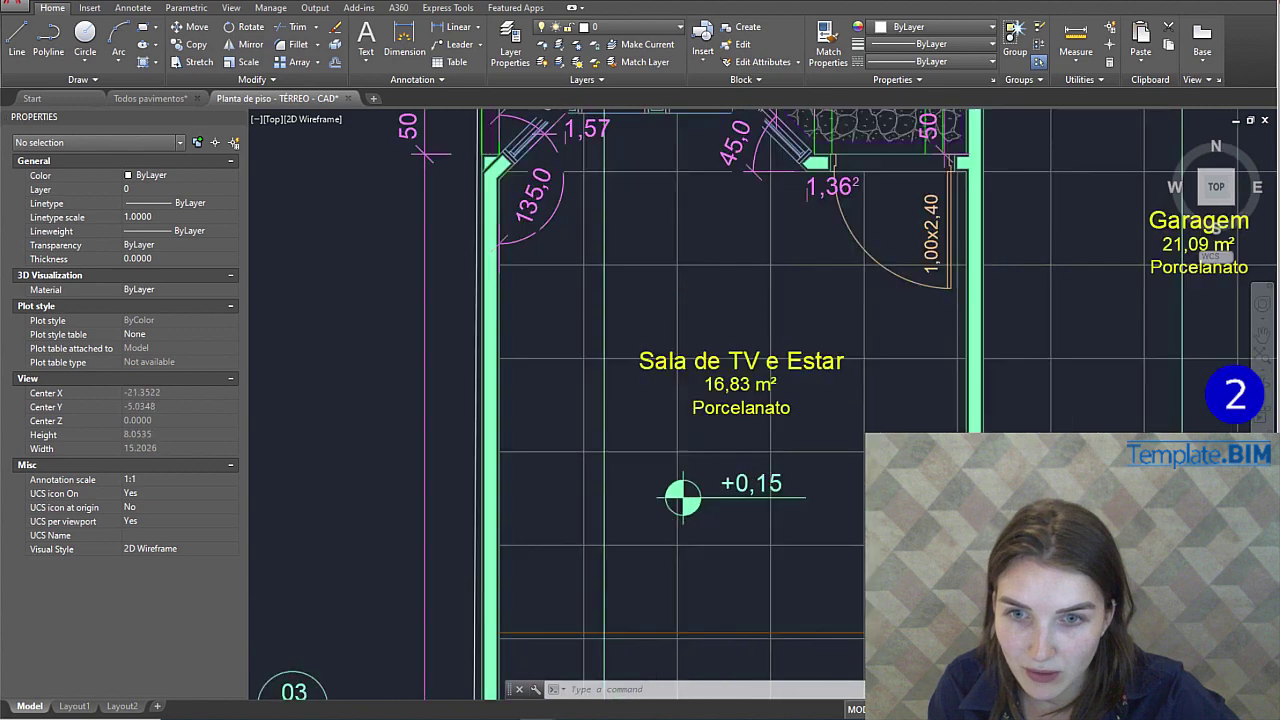
pyautogui.moveTo(769, 455); pyautogui.dragTo(726, 467, button='middle')
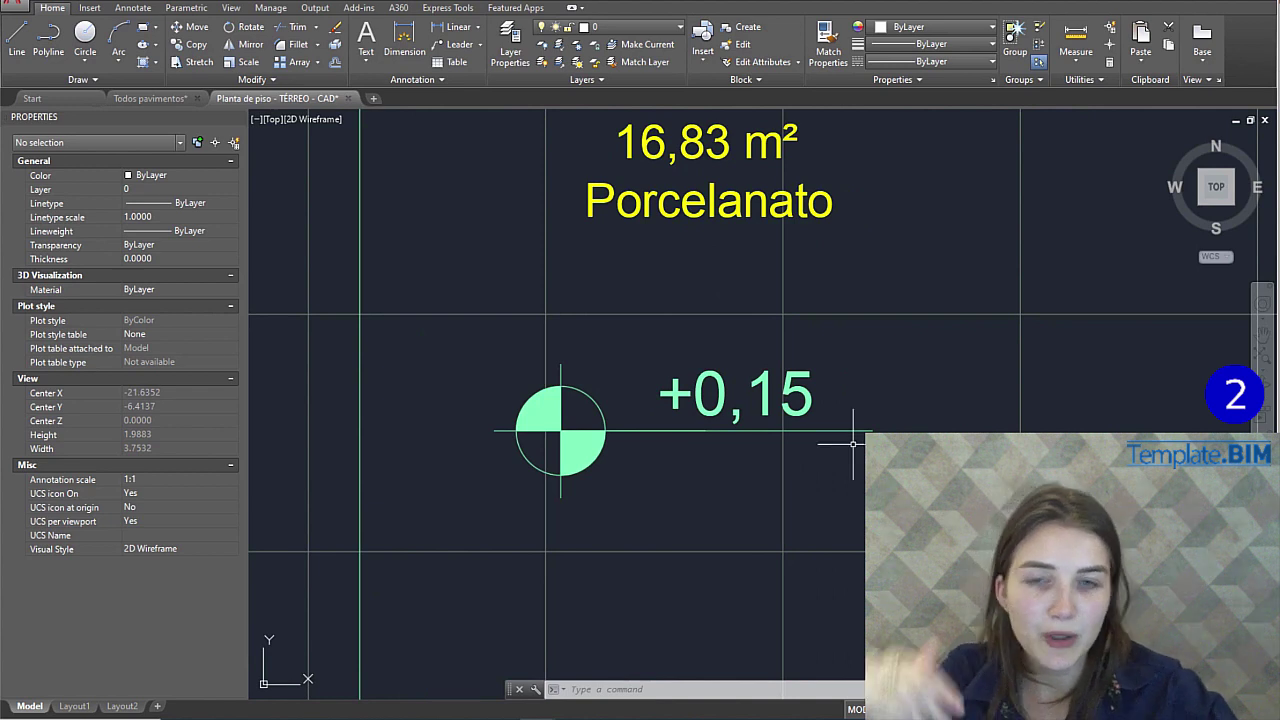
pyautogui.moveTo(834, 443); pyautogui.dragTo(782, 450, button='middle')
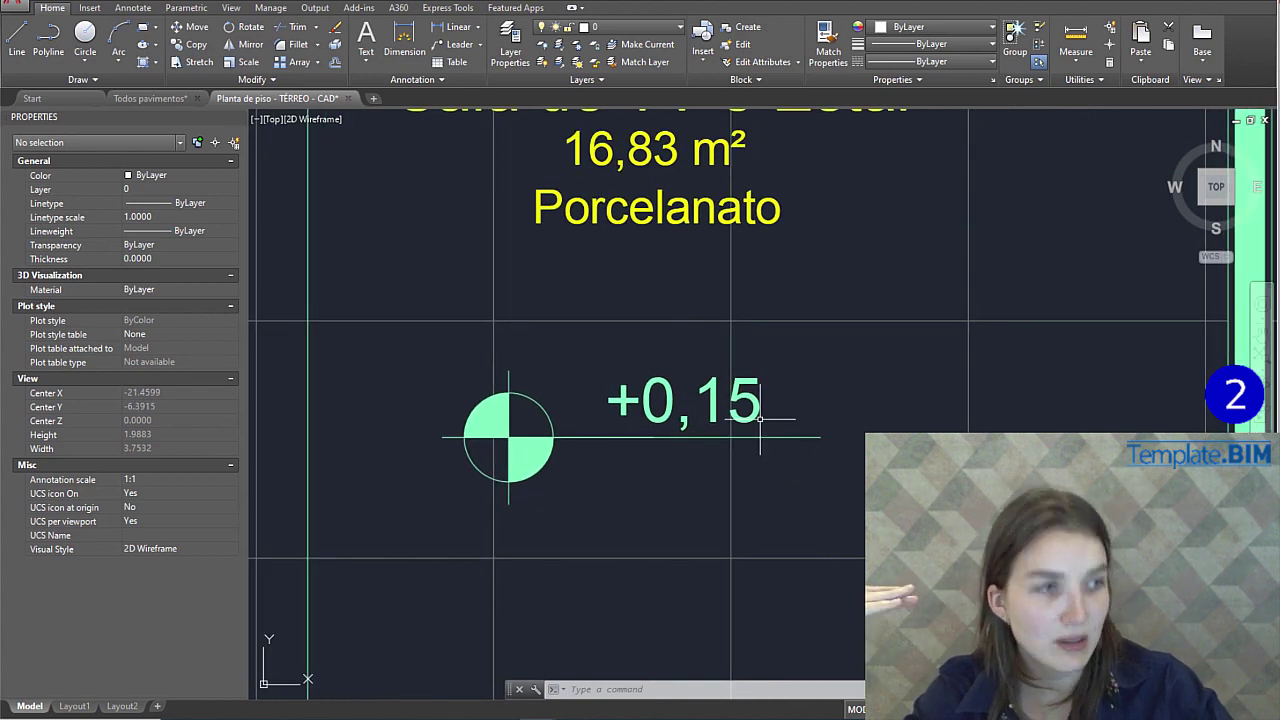
pyautogui.moveTo(737, 395)
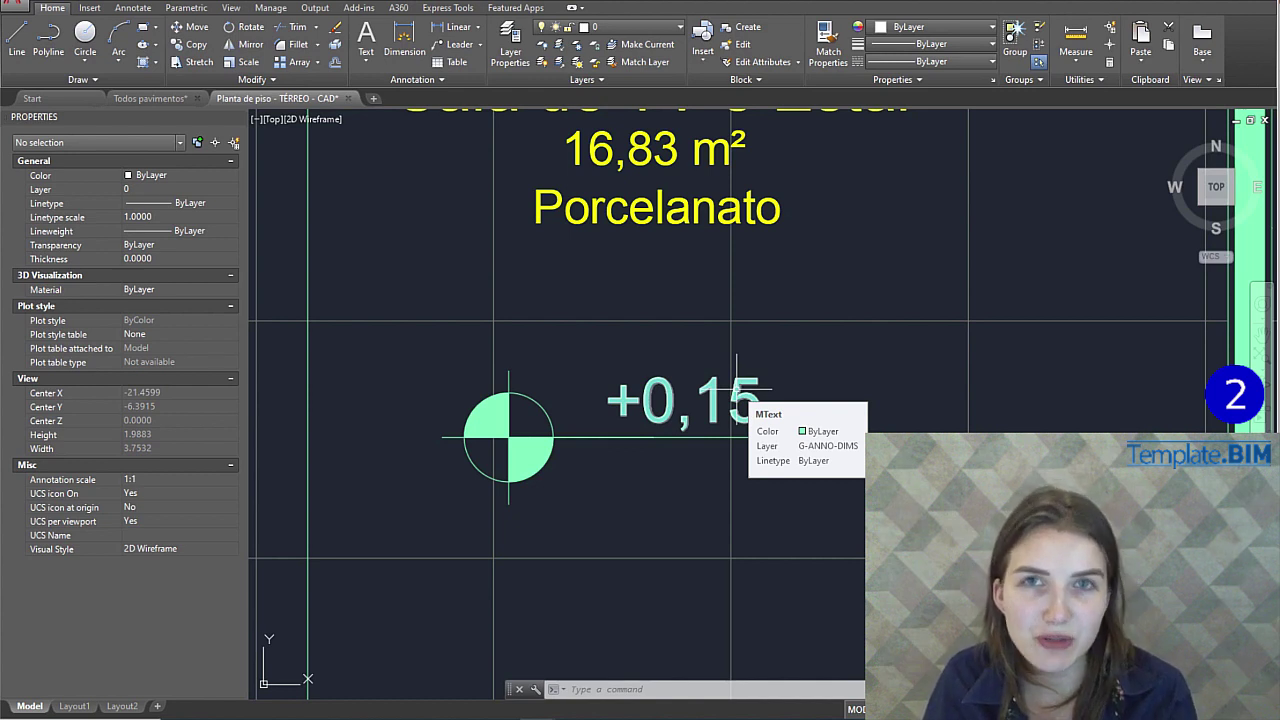
# Switch back to Revit and select the bathroom's plumbing and the nearby electrical boxes in turn to check their linked source files.
pyautogui.moveTo(823, 408); pyautogui.dragTo(780, 477, button='middle')
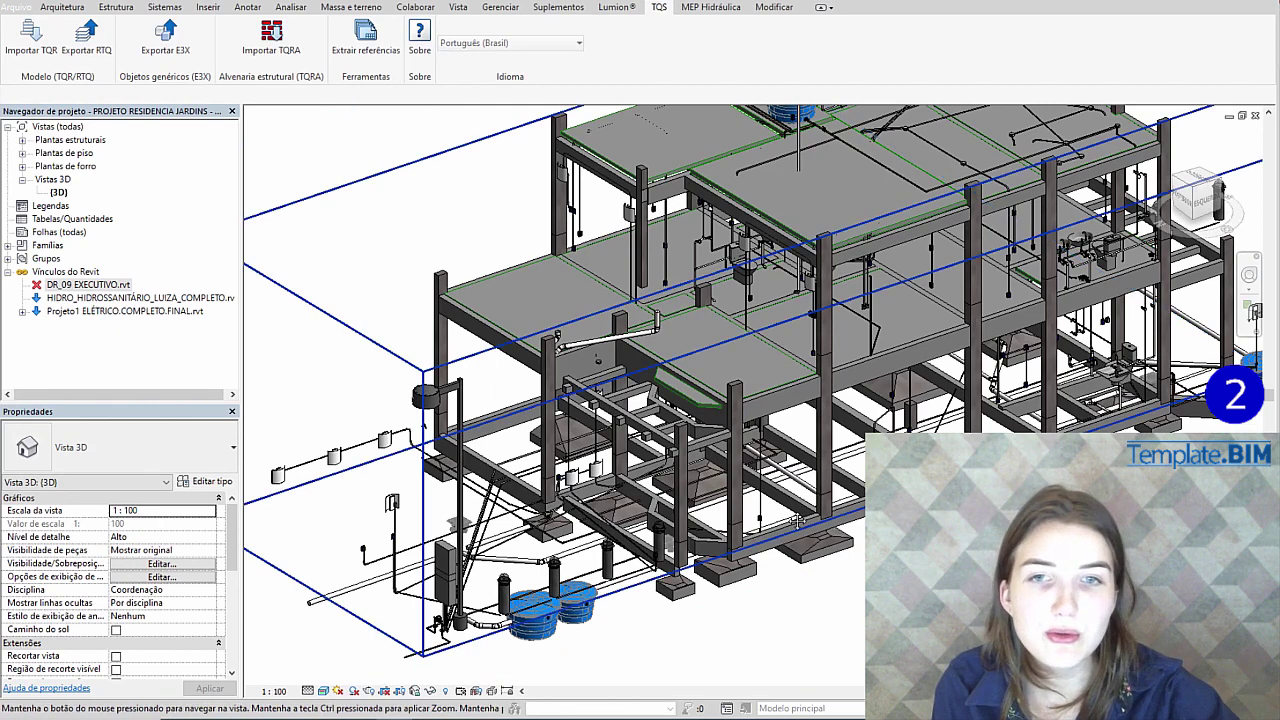
pyautogui.scroll(10, 814, 510)
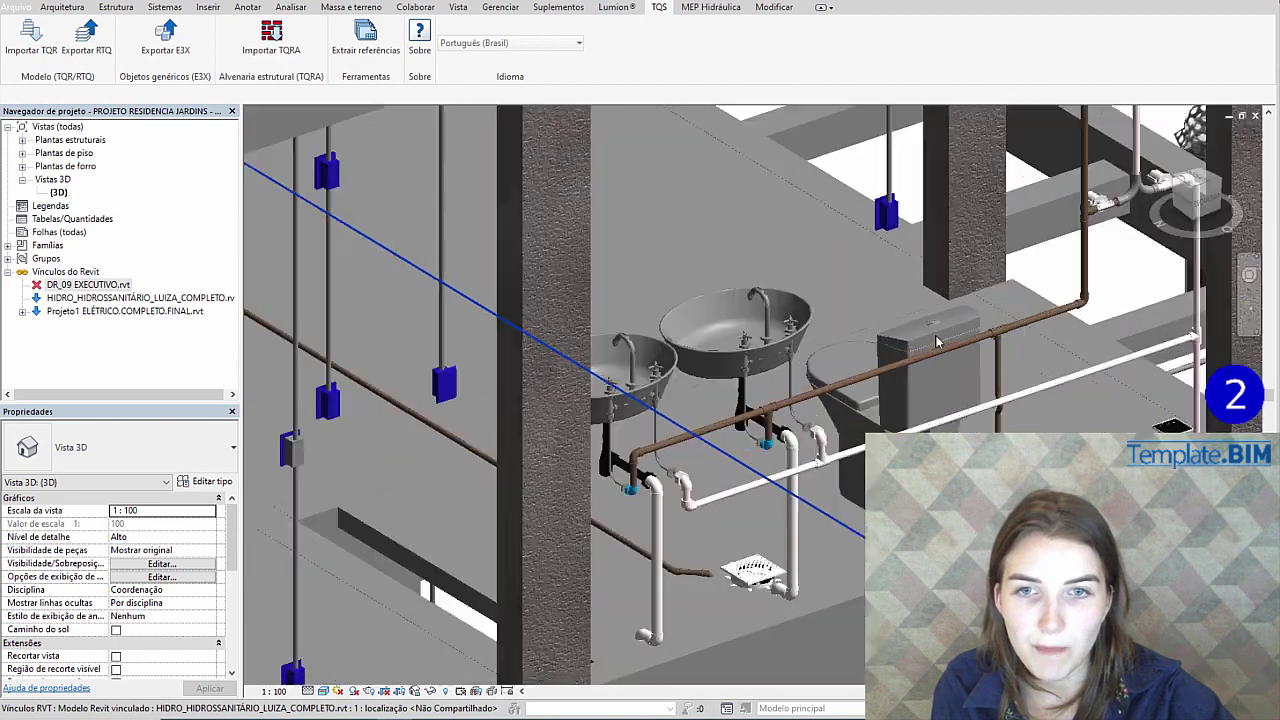
pyautogui.moveTo(937, 407)
pyautogui.mouseDown(button='middle')
pyautogui.moveTo(948, 402)
pyautogui.moveTo(938, 416)
pyautogui.mouseUp(button='middle')
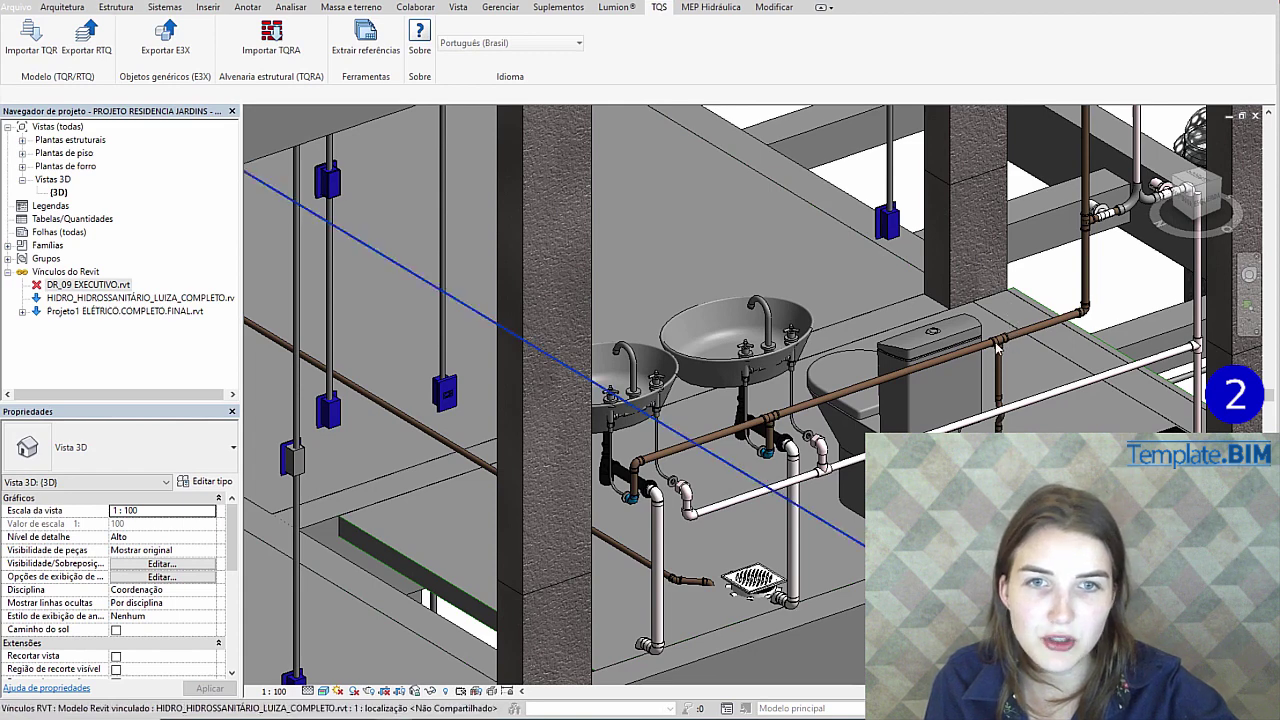
pyautogui.click(962, 360)
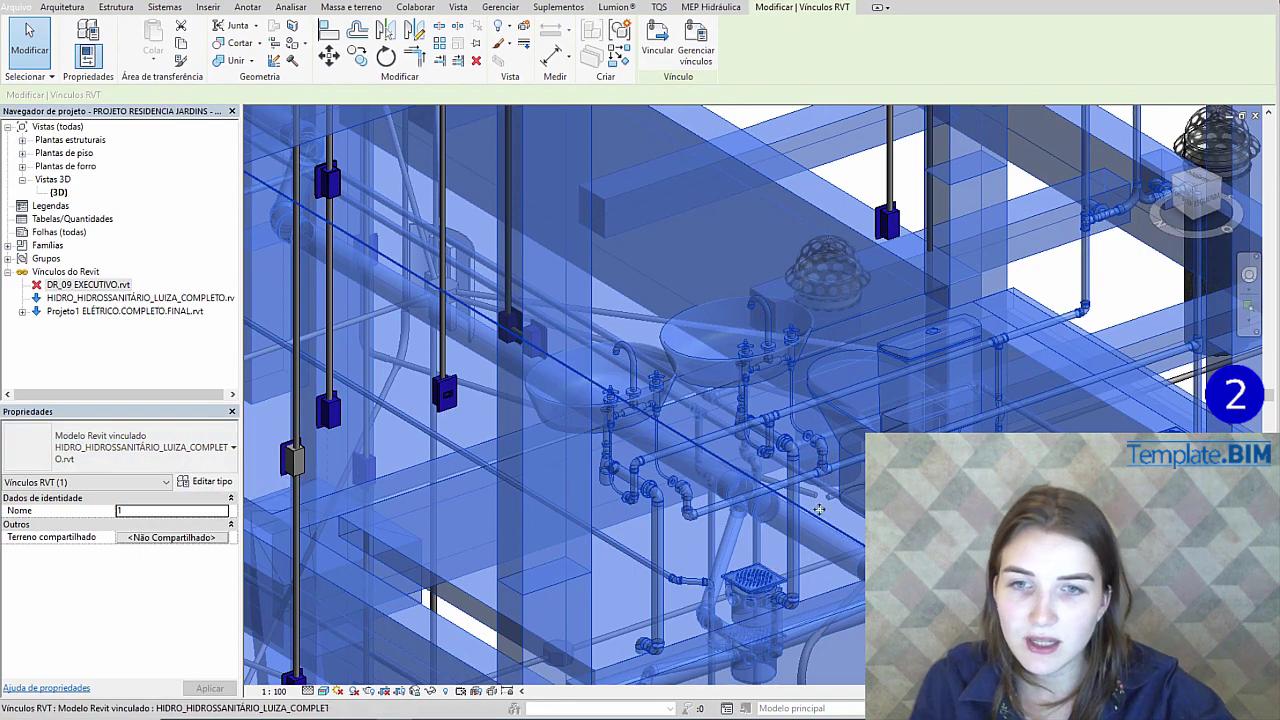
pyautogui.press('Escape')
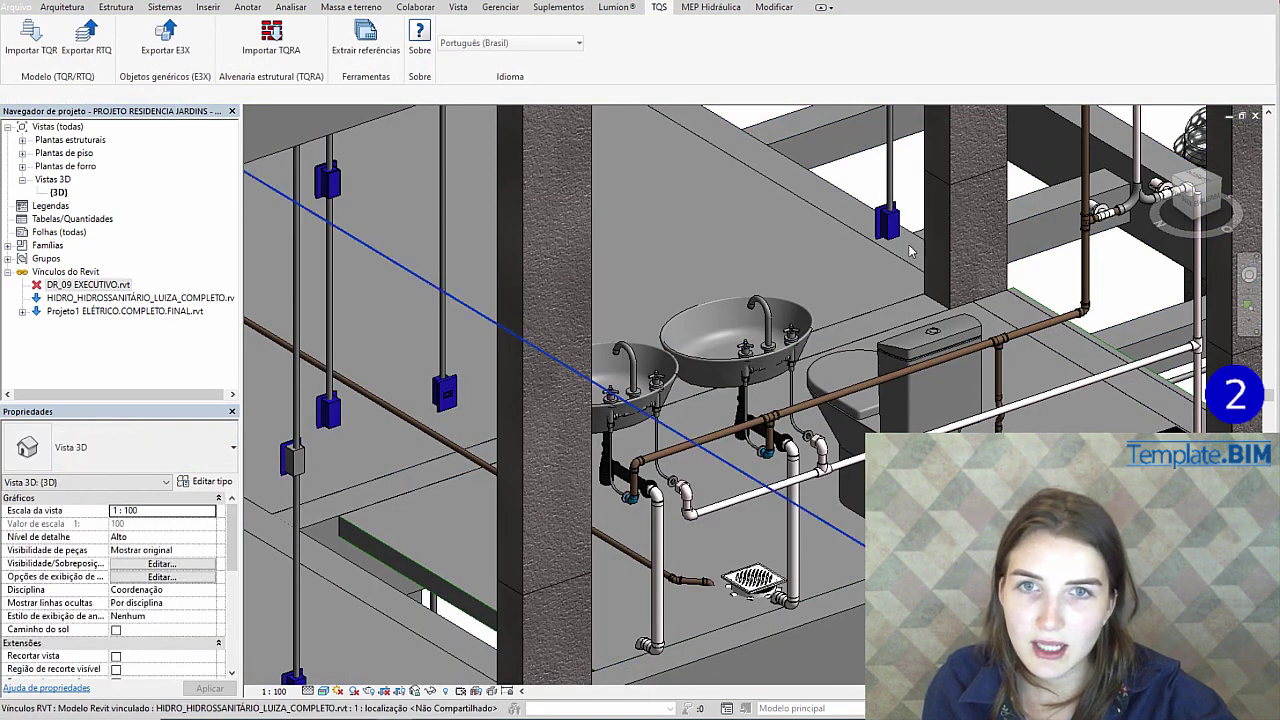
pyautogui.click(888, 220)
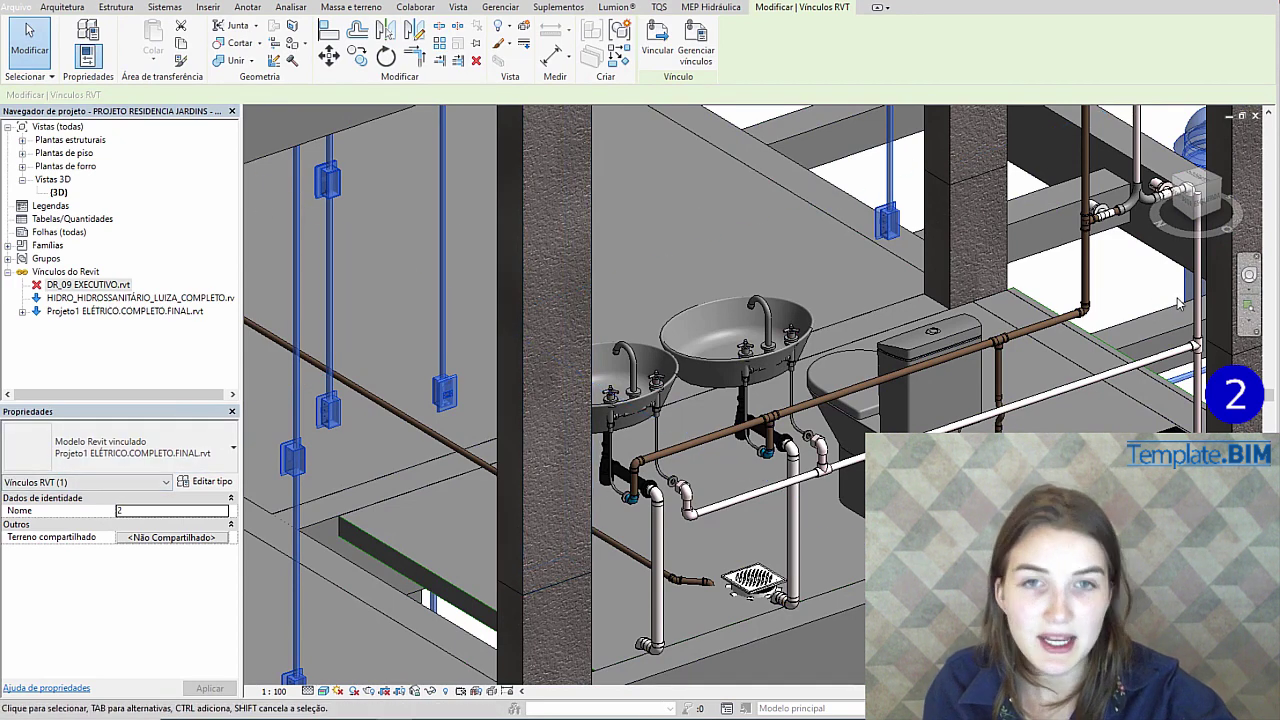
# Clear the link selection and examine the whole building in 3D with its structure, plumbing and electrical links.
pyautogui.press('Escape')
pyautogui.scroll(-2, 792, 446)
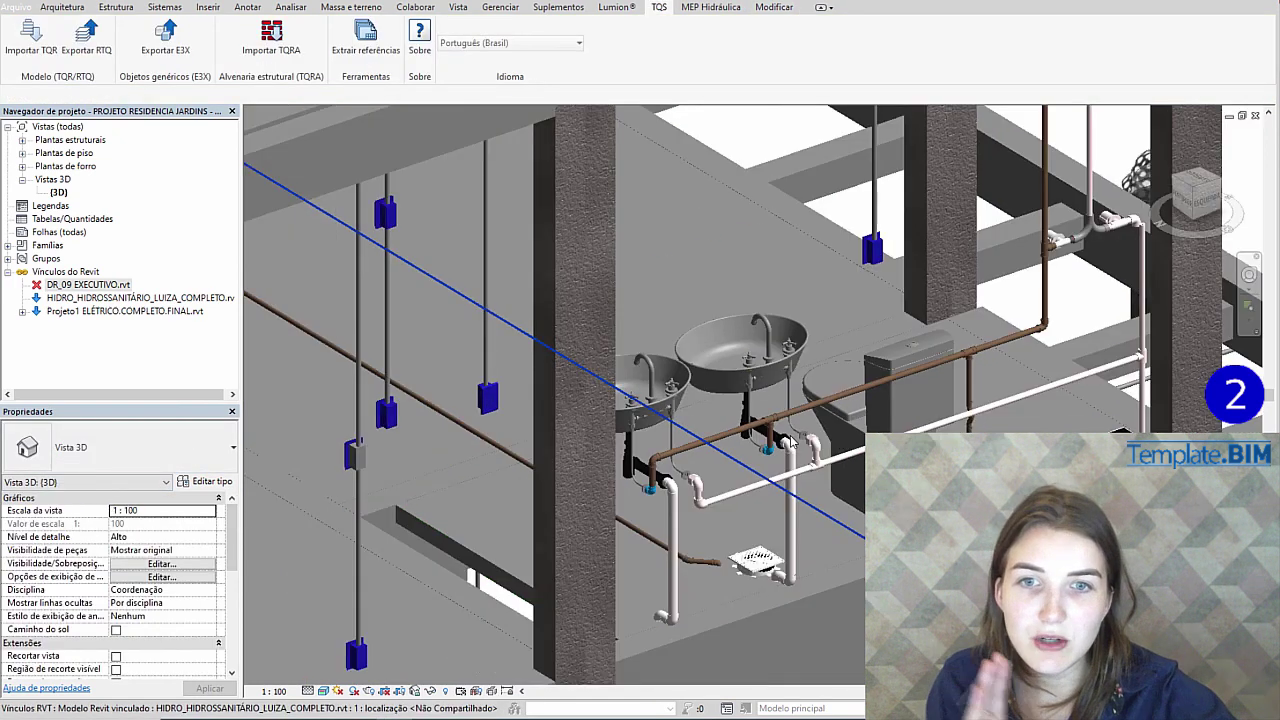
pyautogui.scroll(-1, 815, 480)
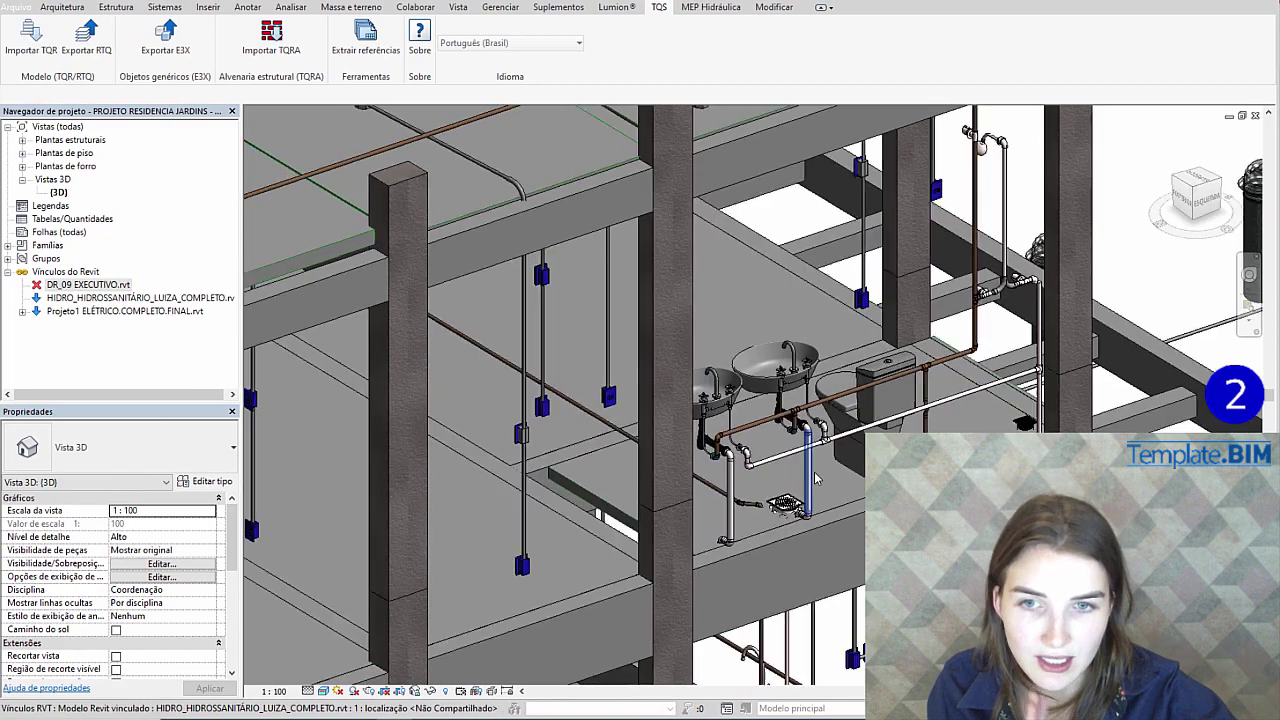
pyautogui.scroll(-1, 780, 585)
pyautogui.scroll(-4, 779, 581)
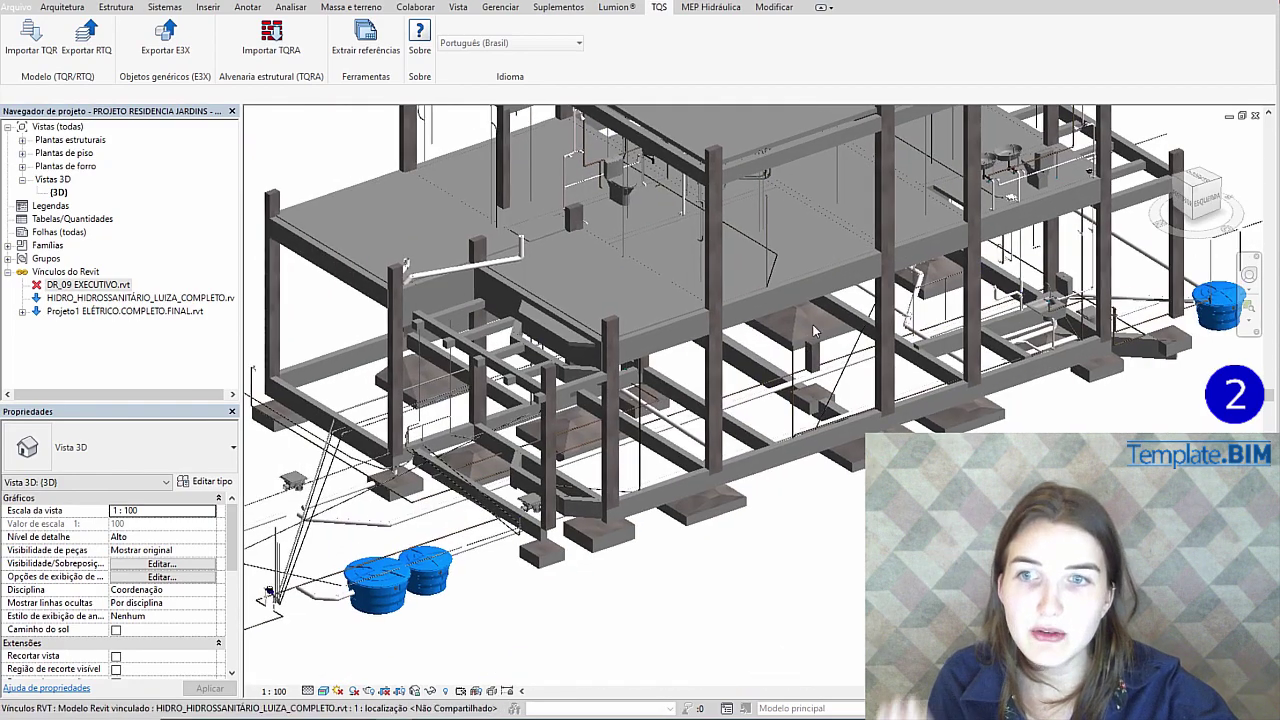
pyautogui.keyDown('shift'); pyautogui.moveTo(815, 332); pyautogui.dragTo(260, 330, button='middle'); pyautogui.keyUp('shift')
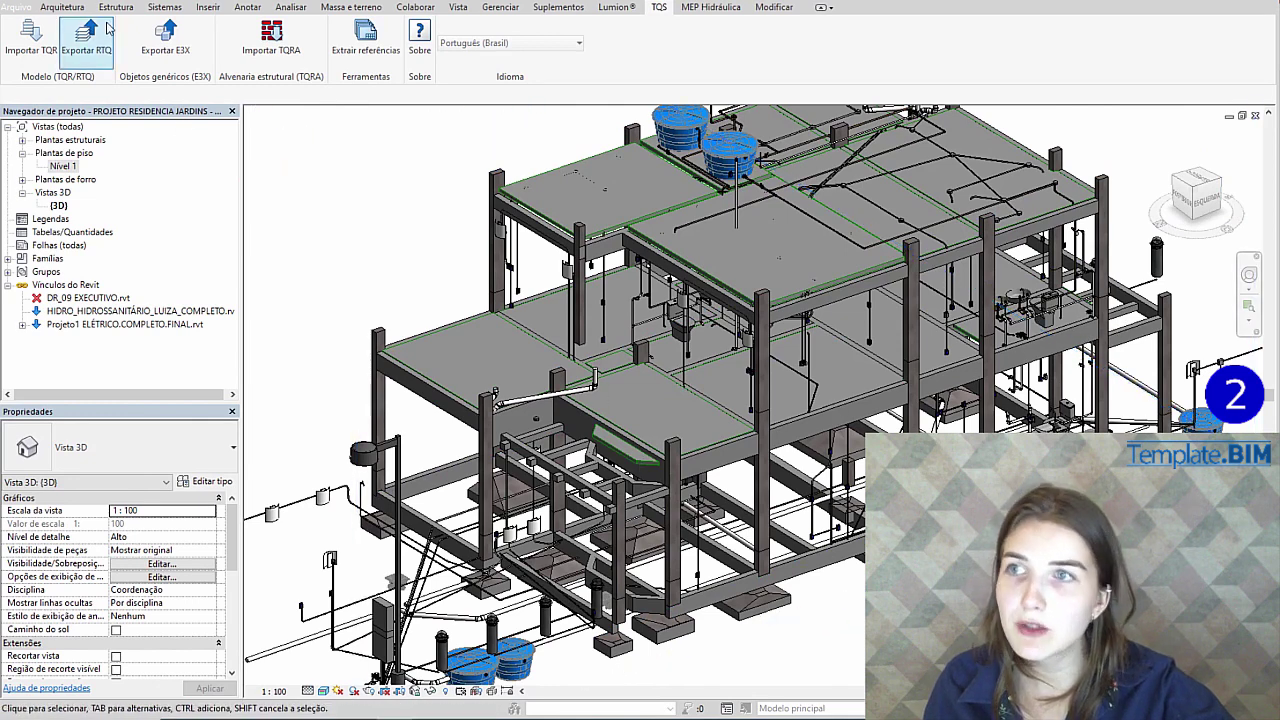
# Show Revit's CAD link command and the full TÉRREO plan in AutoCAD, and return to the residence's 3D model in Revit.
pyautogui.click(208, 7)
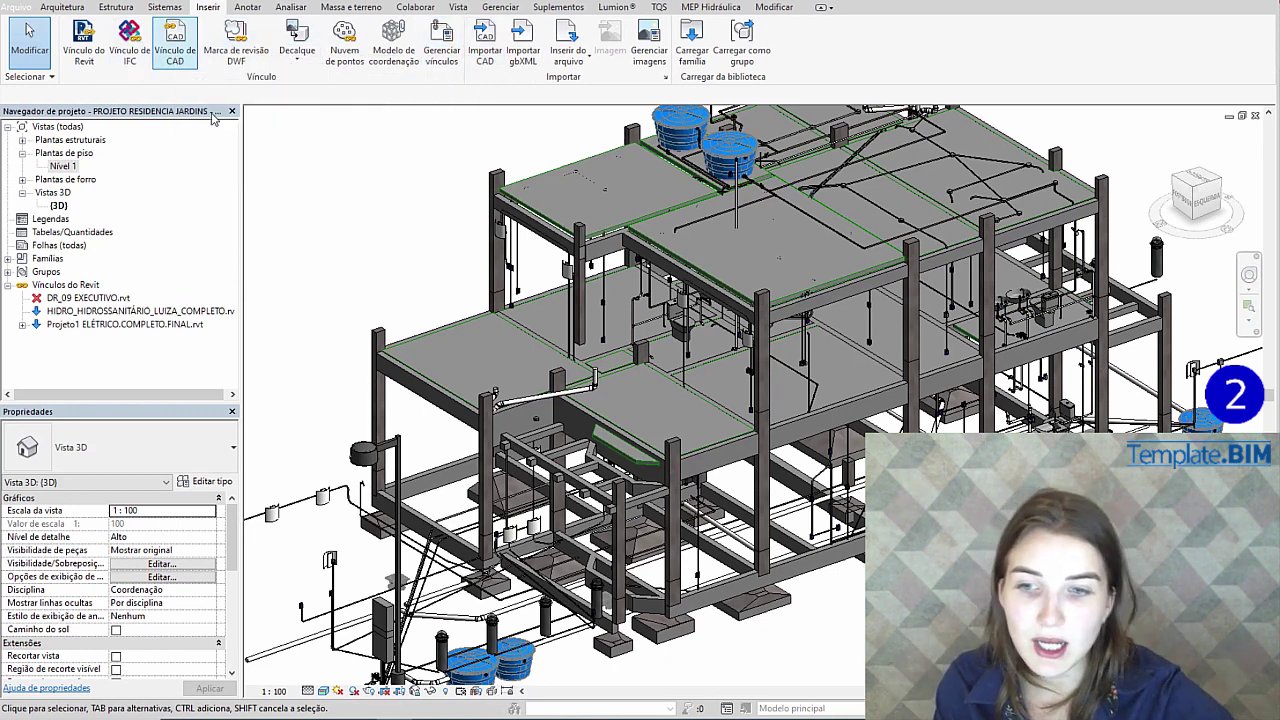
pyautogui.click(590, 640)
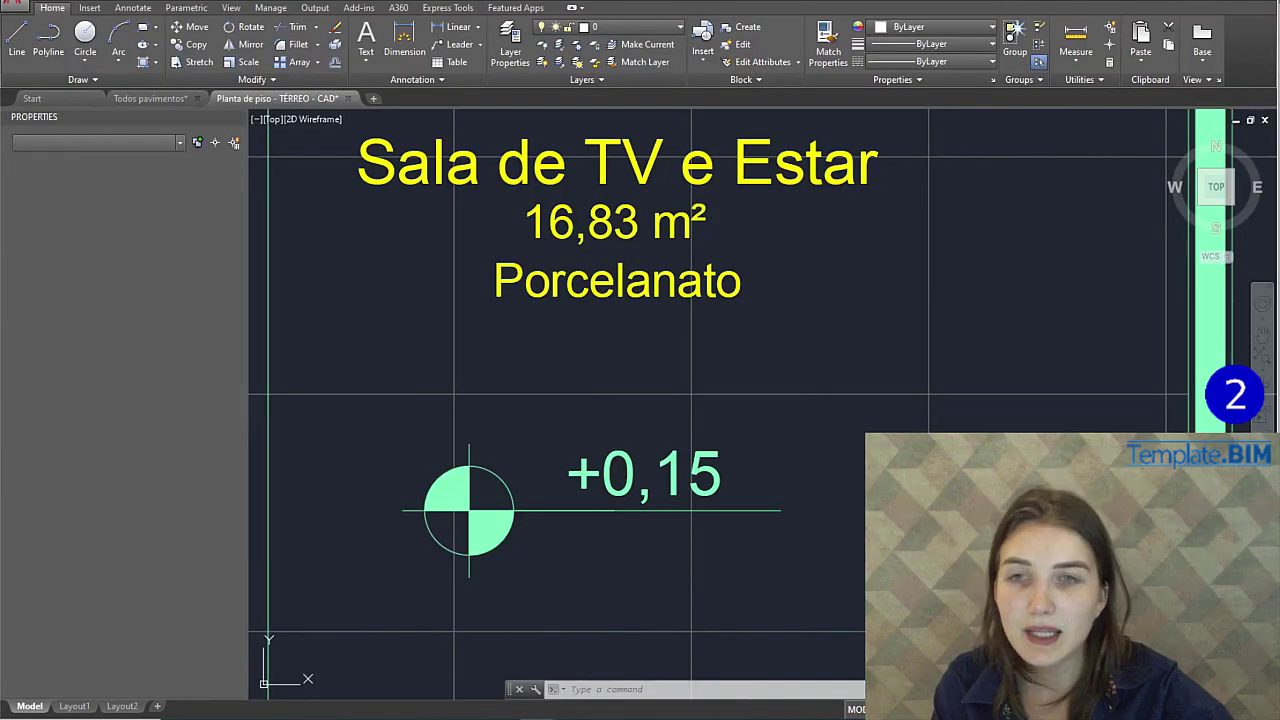
pyautogui.scroll(-8, 780, 375)
pyautogui.moveTo(818, 358)
pyautogui.mouseDown(button='middle')
pyautogui.moveTo(705, 360)
pyautogui.moveTo(703, 182)
pyautogui.mouseUp(button='middle')
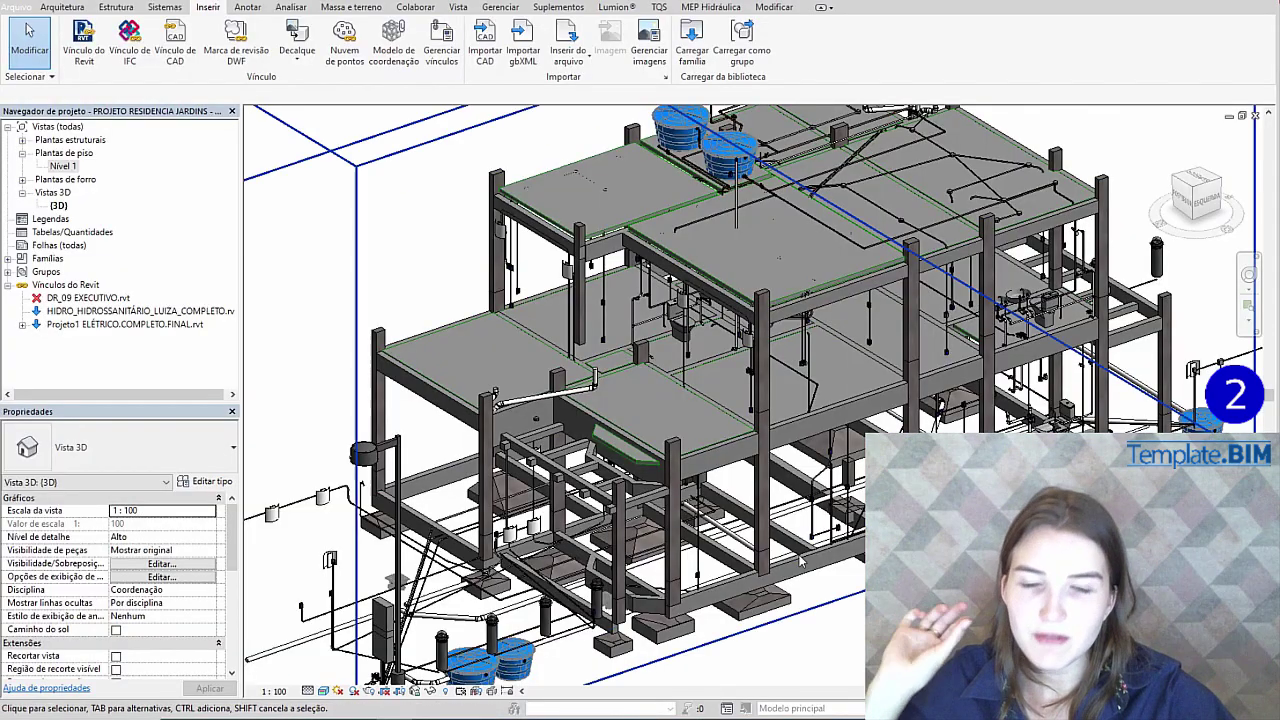
pyautogui.keyDown('shift'); pyautogui.moveTo(760, 545); pyautogui.dragTo(688, 243, button='middle'); pyautogui.keyUp('shift')
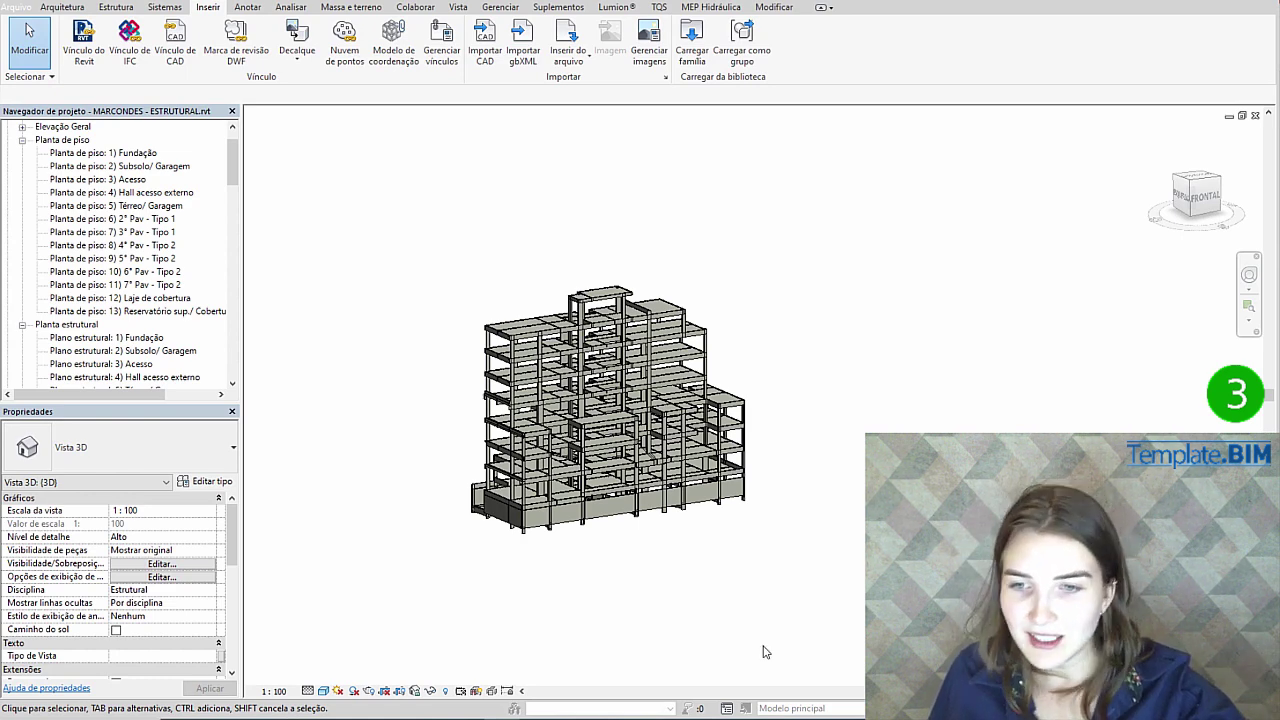
# Switch to the R.ED.MANUELA drawing dated 04.09.2019 in AutoCAD and look over its stacked floor plans.
pyautogui.moveTo(535, 719)
pyautogui.click(612, 690)
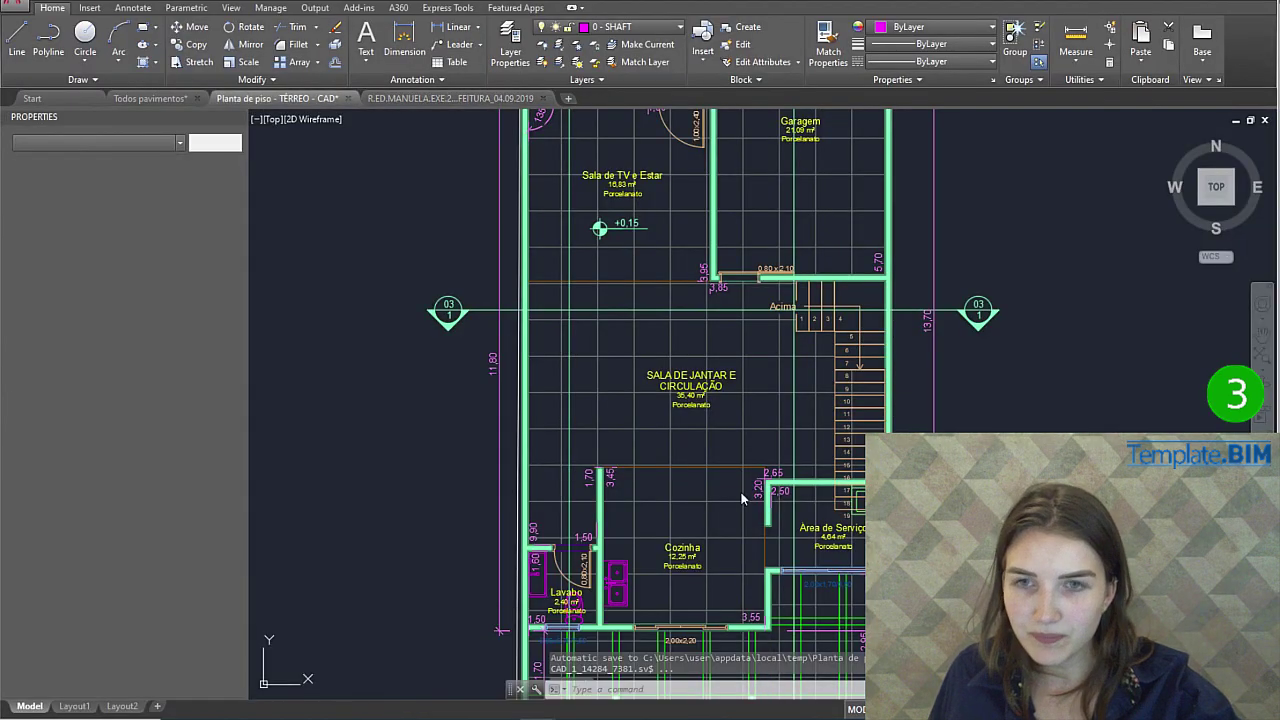
pyautogui.hotkey('ctrl', 'Tab')
pyautogui.scroll(-10, 790, 418)
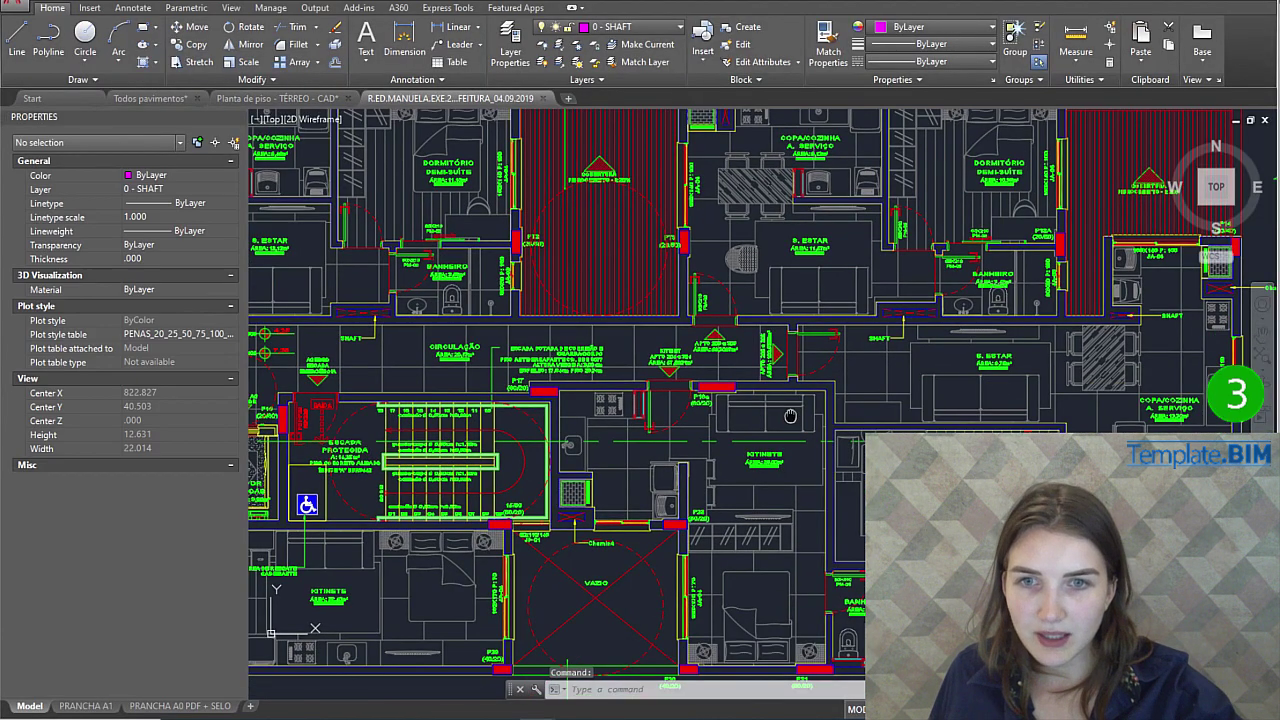
pyautogui.scroll(3, 667, 657)
pyautogui.scroll(-3, 667, 657)
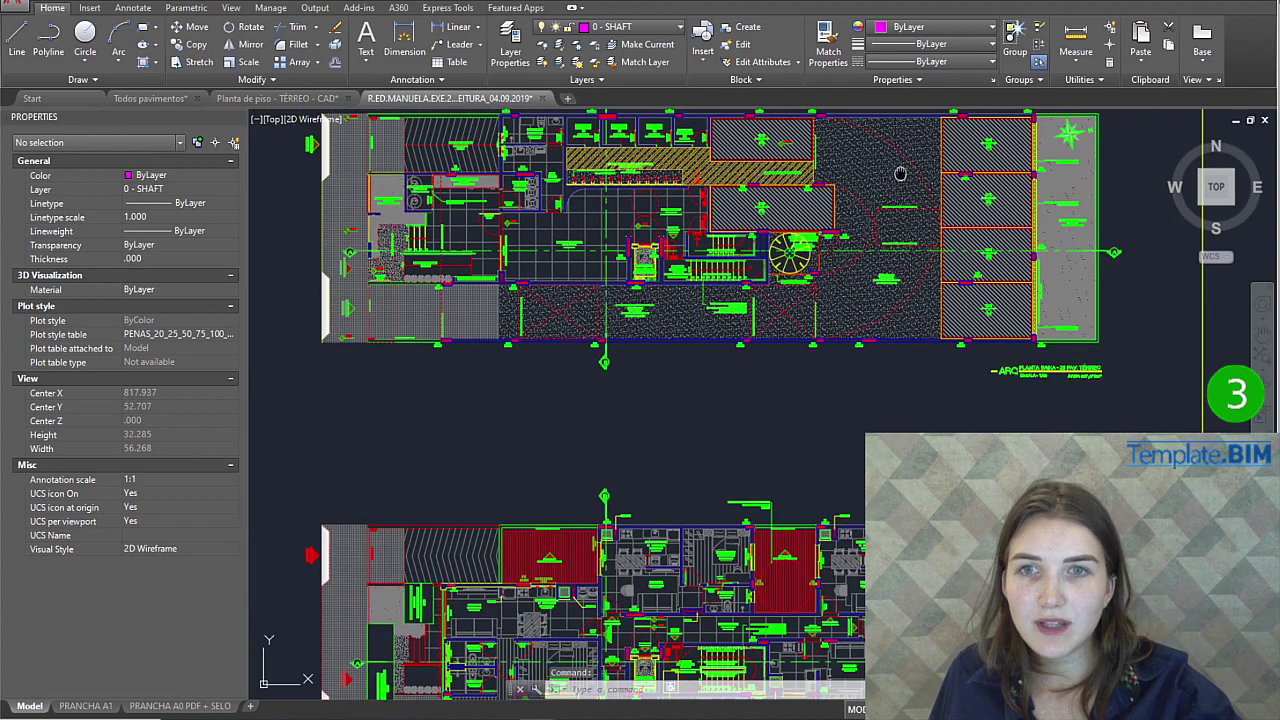
pyautogui.scroll(3, 610, 370)
pyautogui.moveTo(1107, 492); pyautogui.dragTo(1103, 410, button='middle')
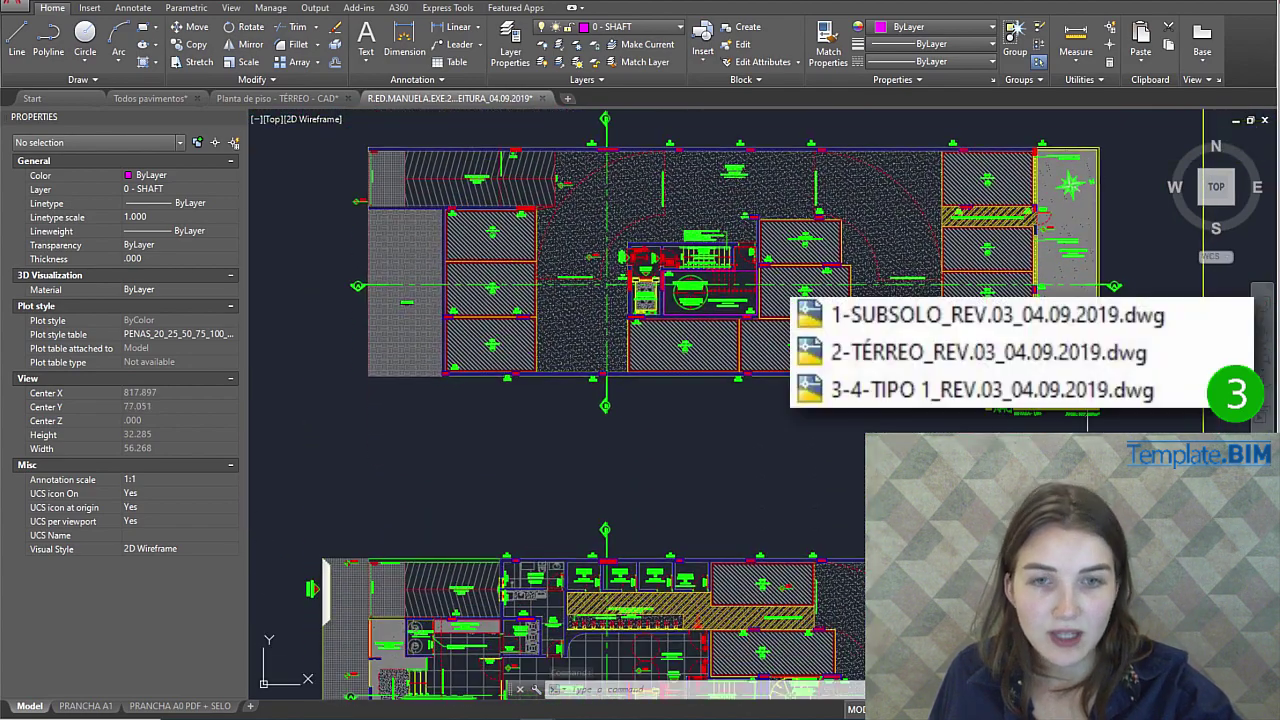
# Examine the PLANTA BAIXA 1º PAV. - SUBSOLO title and the floor plans arranged below it.
pyautogui.scroll(8, 1102, 410)
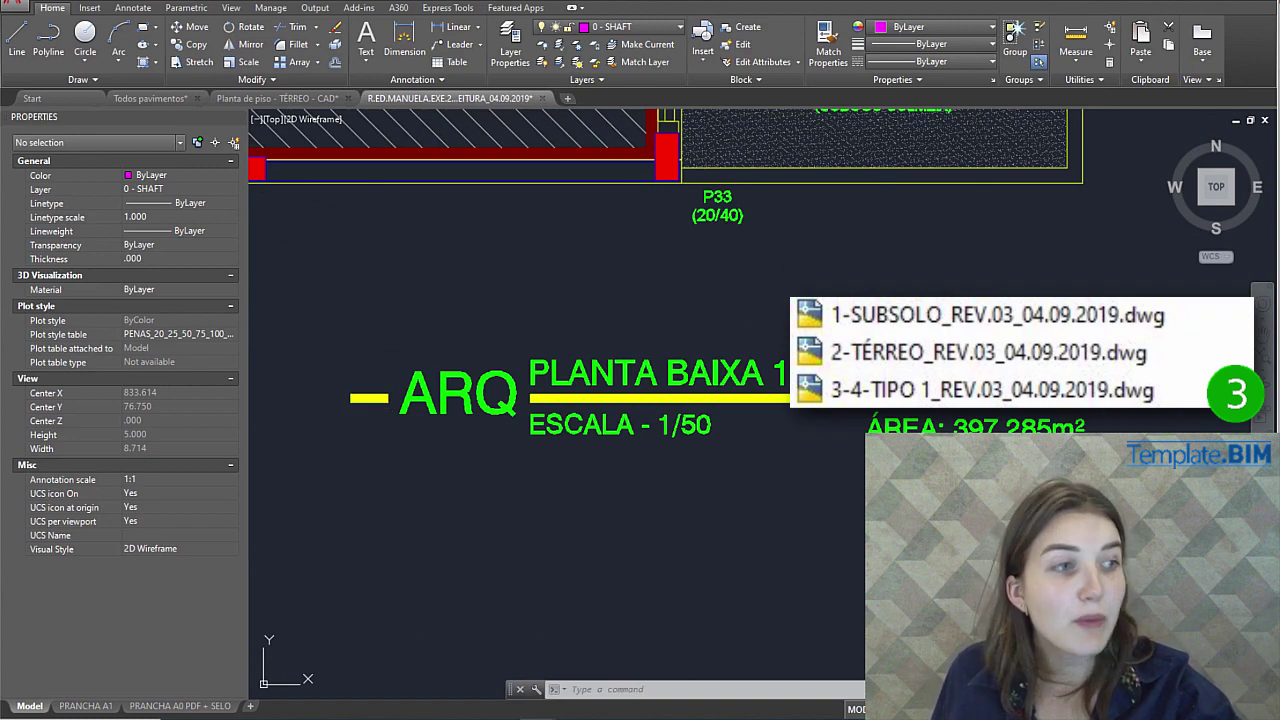
pyautogui.scroll(-4, 968, 303)
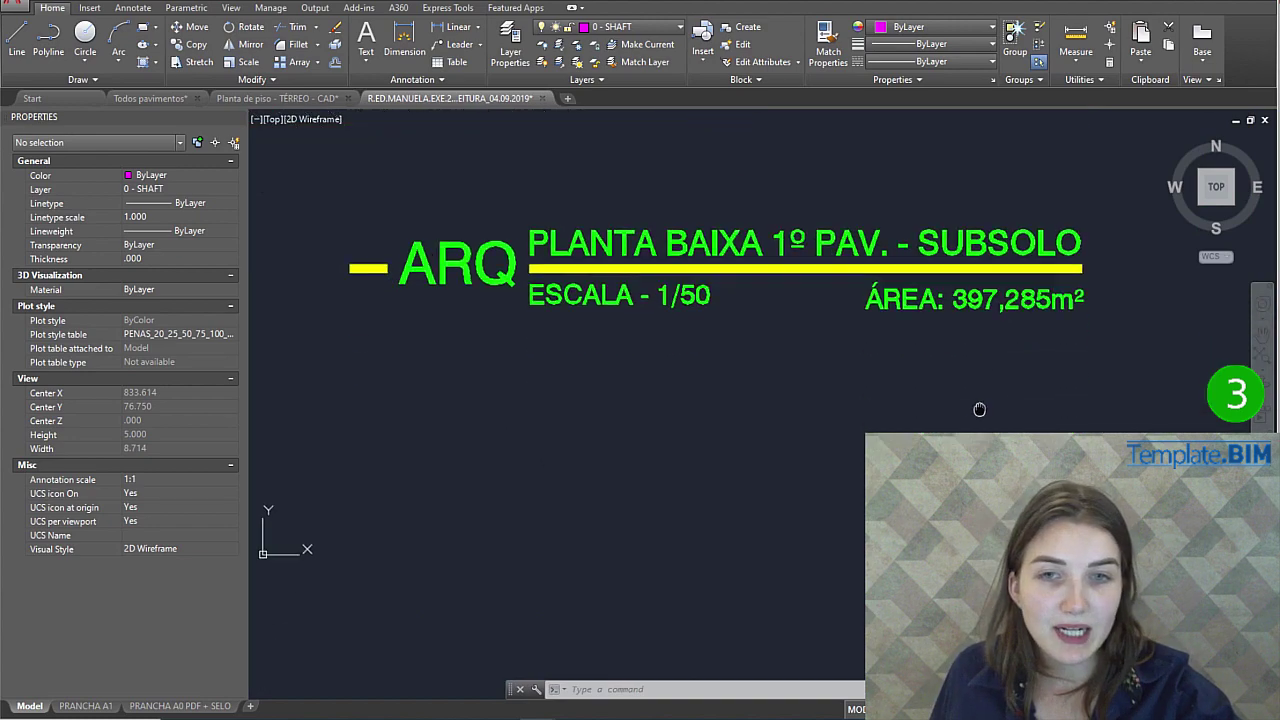
pyautogui.moveTo(600, 300)
pyautogui.mouseDown(button='middle')
pyautogui.moveTo(600, 430)
pyautogui.moveTo(670, 660)
pyautogui.moveTo(684, 465)
pyautogui.mouseUp(button='middle')
pyautogui.moveTo(1020, 550)
pyautogui.mouseDown(button='middle')
pyautogui.moveTo(1020, 306)
pyautogui.moveTo(1017, 320)
pyautogui.moveTo(909, 306)
pyautogui.moveTo(912, 231)
pyautogui.mouseUp(button='middle')
pyautogui.moveTo(880, 450); pyautogui.dragTo(888, 304, button='middle')
pyautogui.moveTo(860, 520); pyautogui.dragTo(870, 374, button='middle')
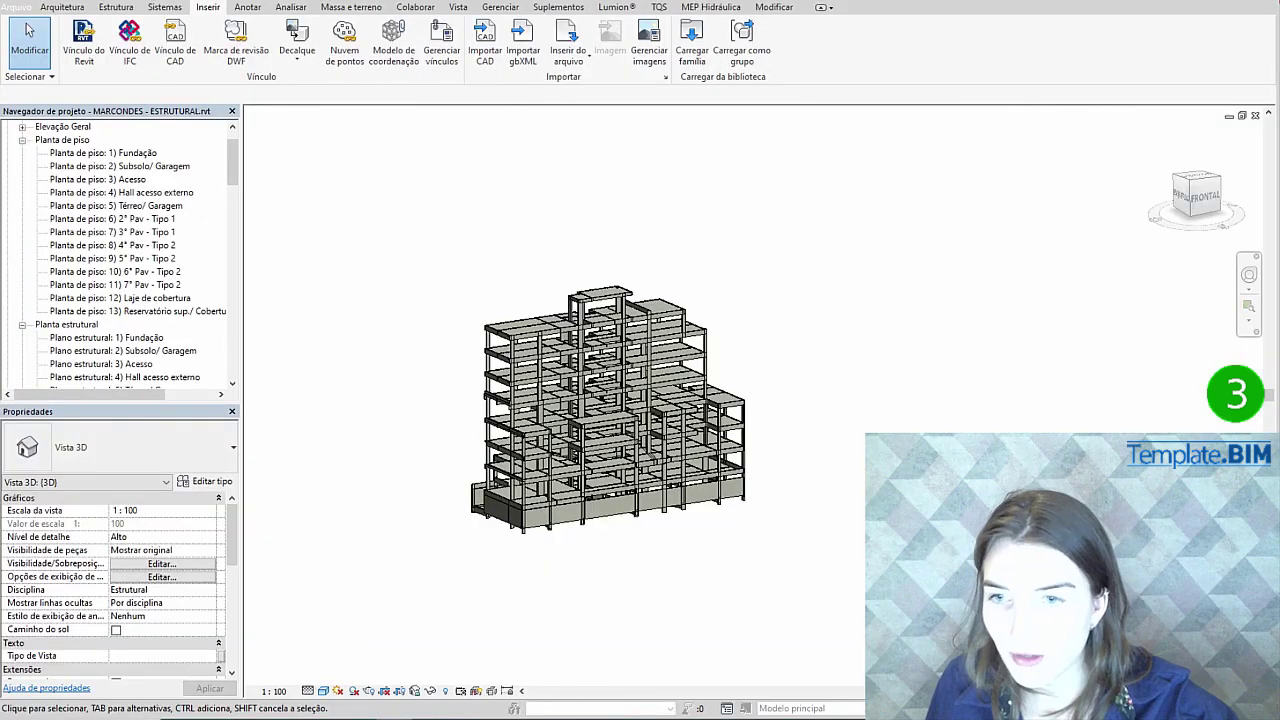
# Switch back to Revit and select the MARCONDES building structure to check its linked source file, clearing the selection when done.
pyautogui.keyDown('shift'); pyautogui.moveTo(867, 276); pyautogui.dragTo(816, 360, button='middle'); pyautogui.keyUp('shift')
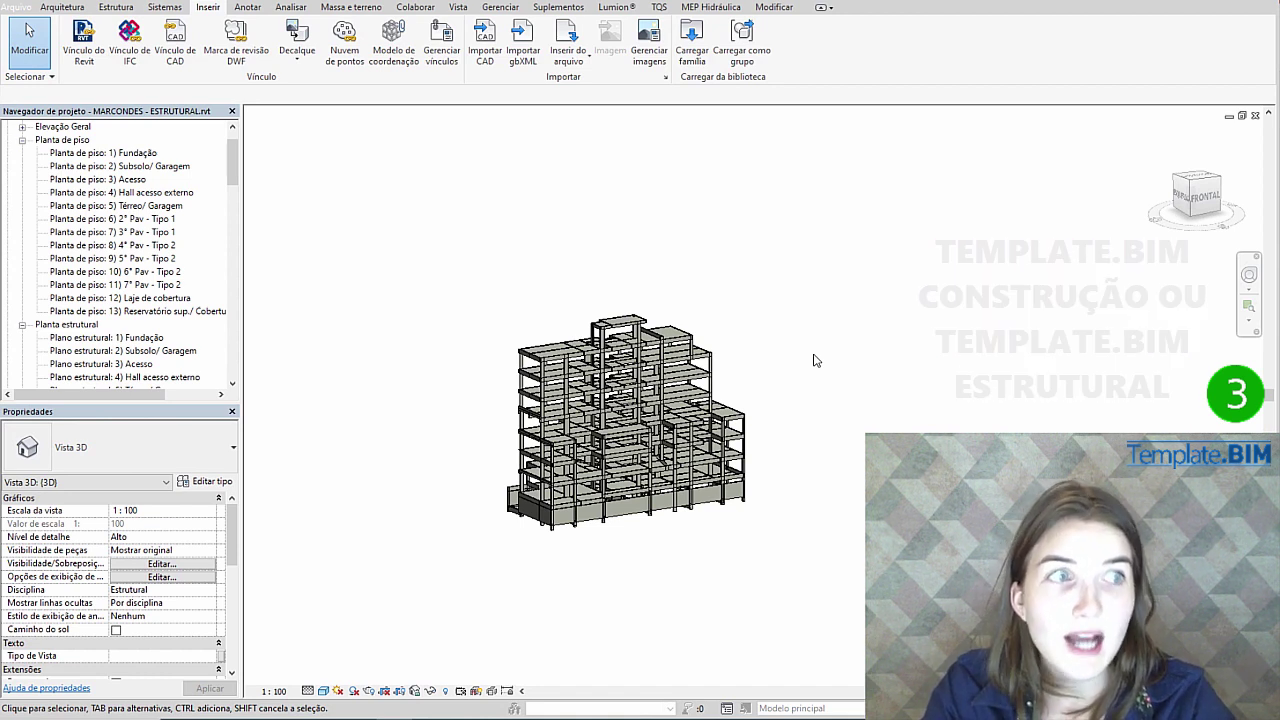
pyautogui.click(697, 317)
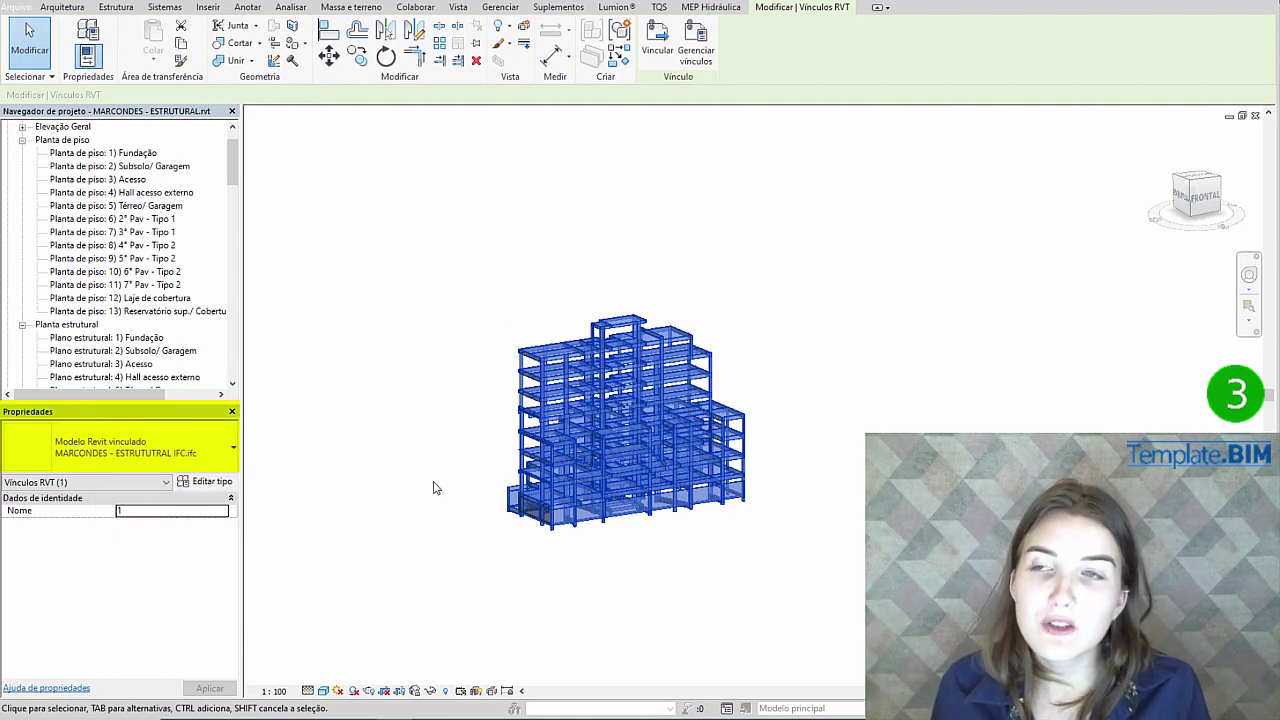
pyautogui.click(494, 324)
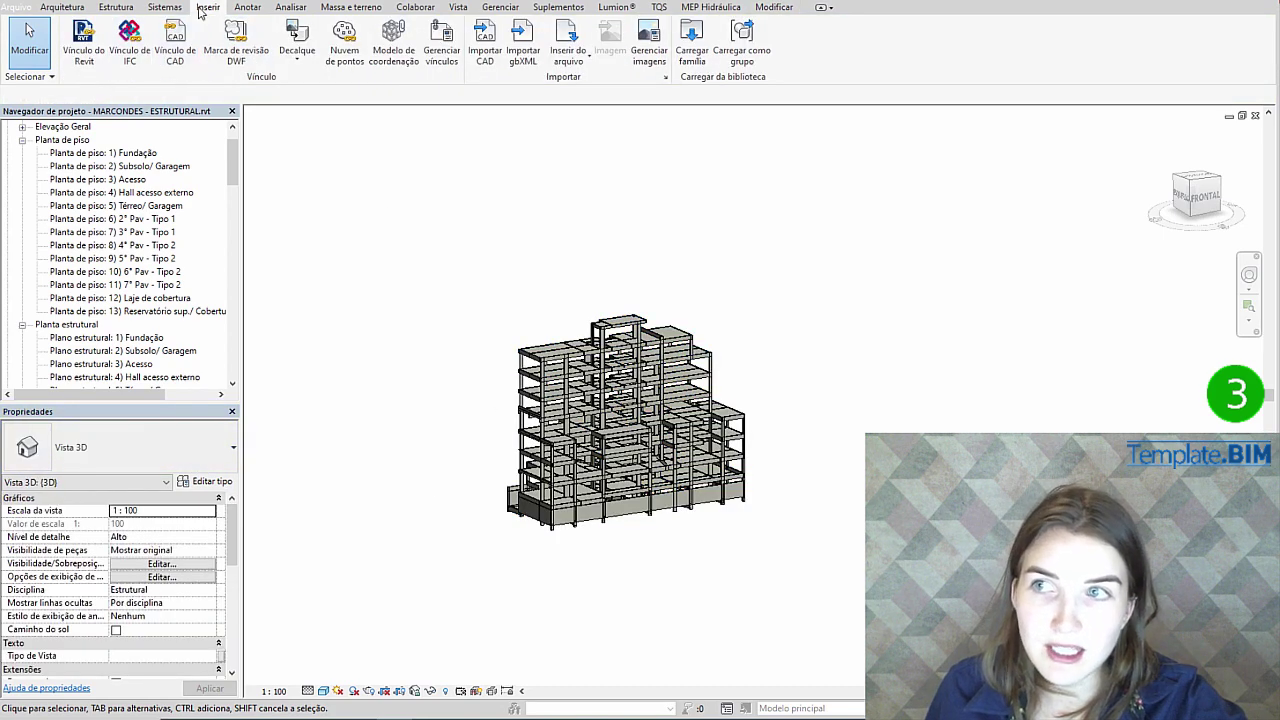
# Choose MARCONDES - ESTRUTUTRAL IFC.ifc for an IFC link, cancel without linking, and view the structural model up close.
pyautogui.click(131, 56)
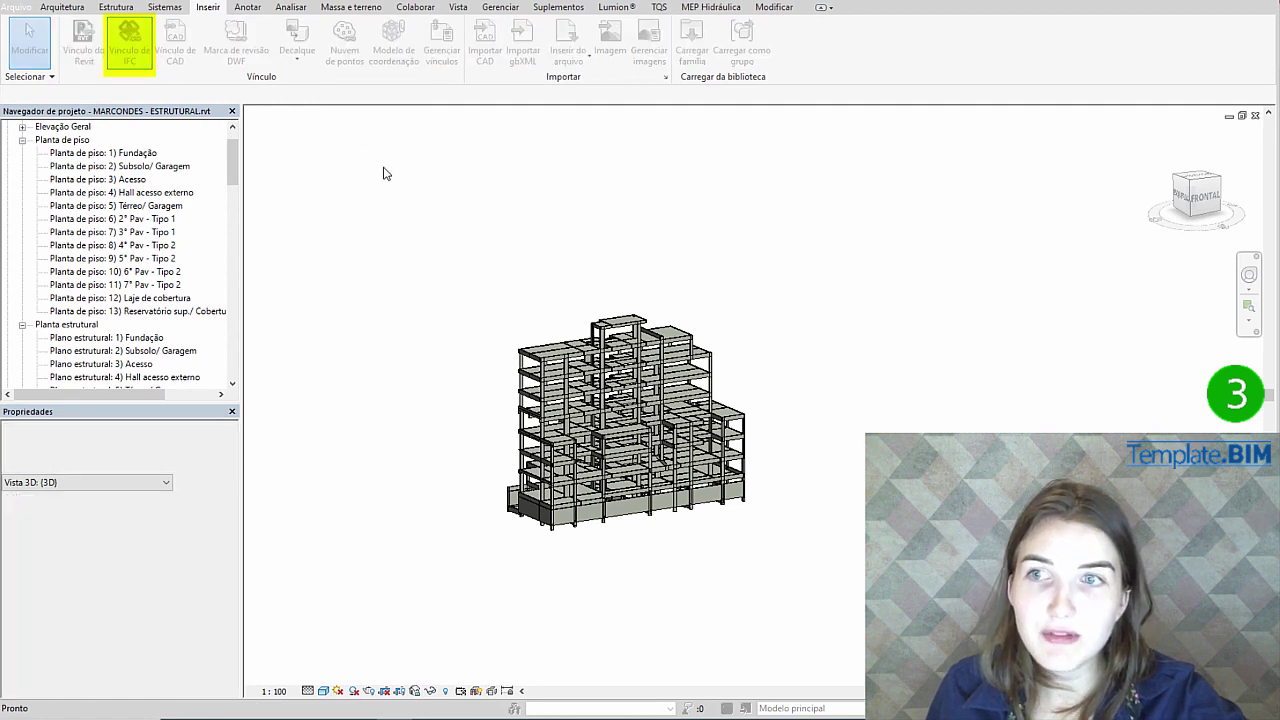
pyautogui.click(236, 237)
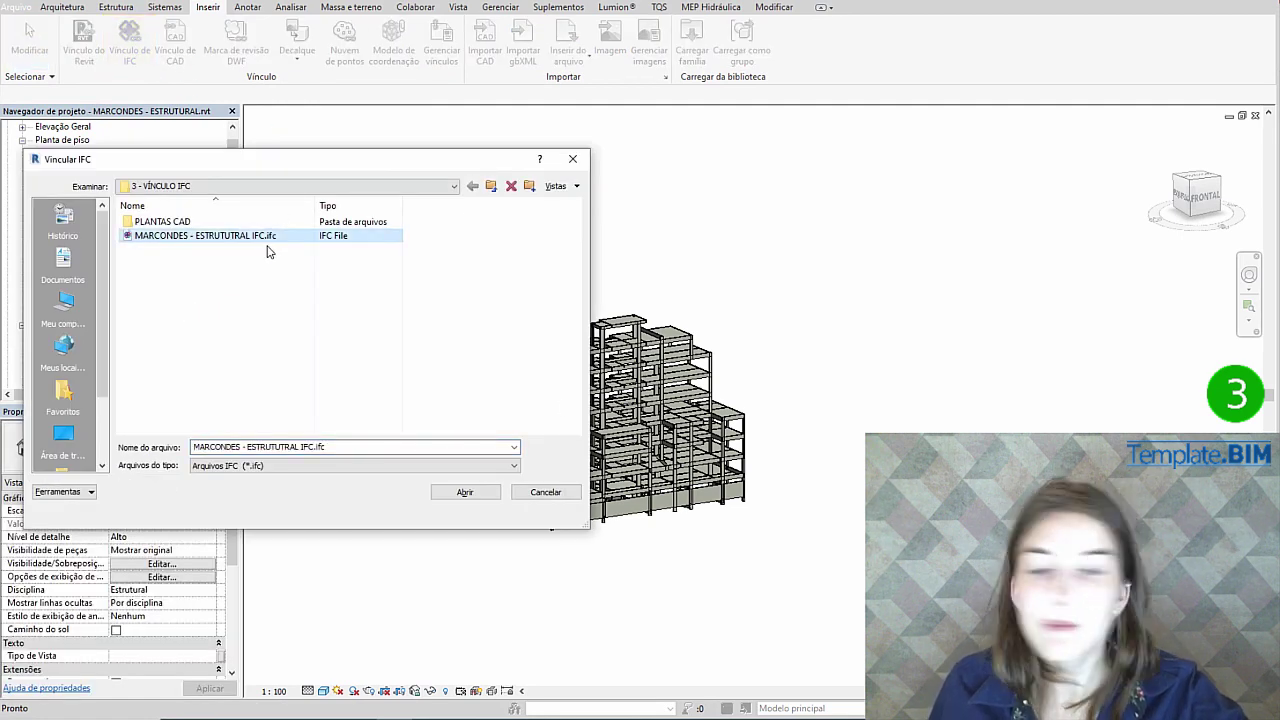
pyautogui.click(572, 158)
pyautogui.scroll(3, 625, 408)
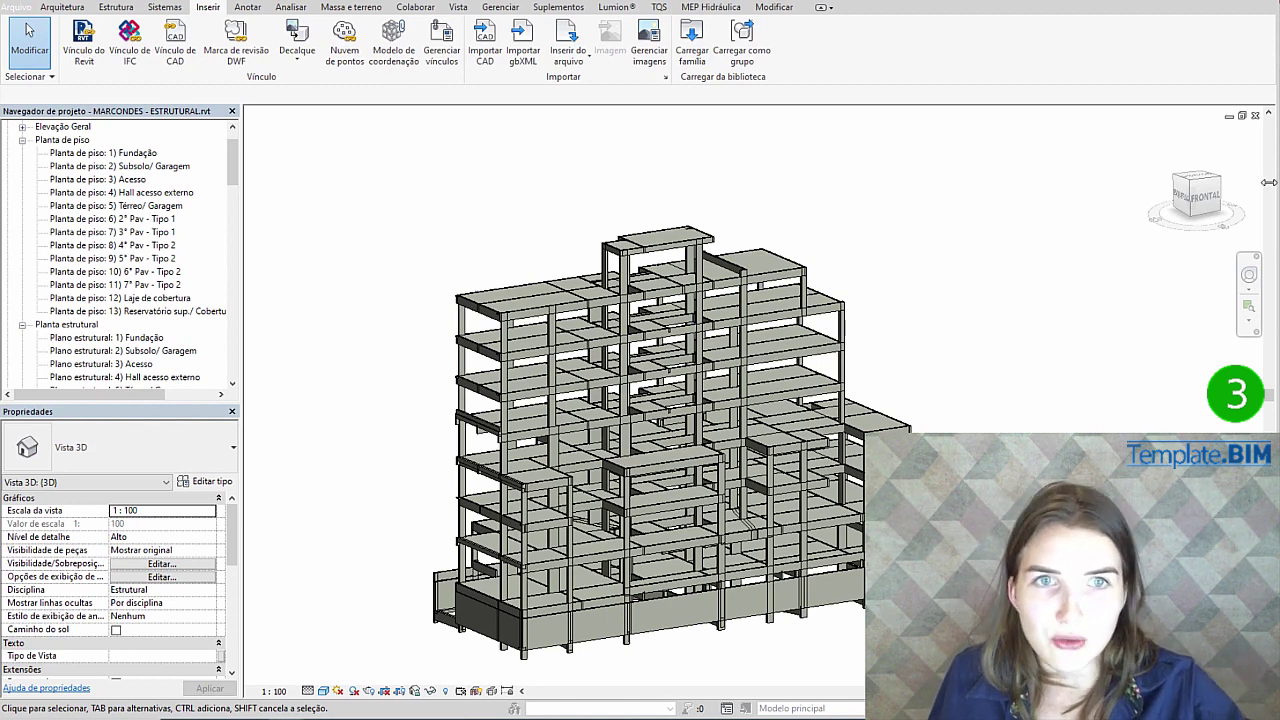
pyautogui.moveTo(1037, 289); pyautogui.dragTo(1047, 338, button='middle')
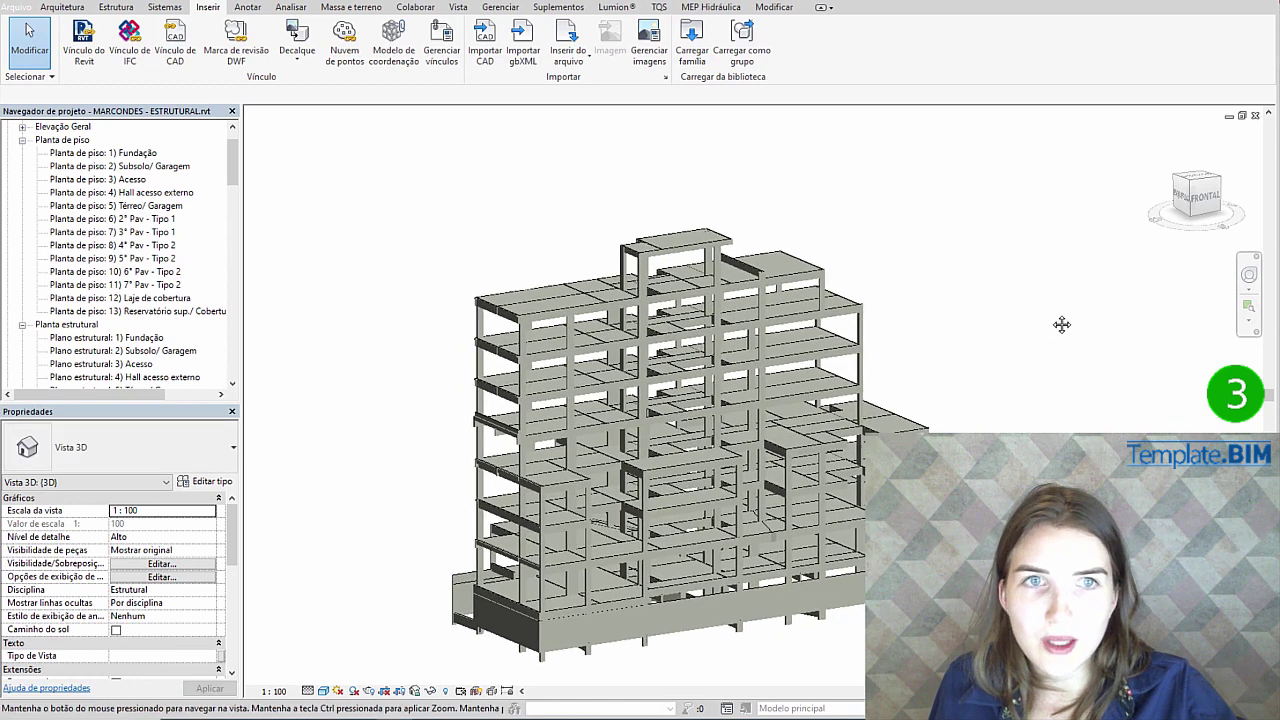
# Minimize the structural 3D view and bring up the MARCONDES - HIDRO.rte 3D view at full size.
pyautogui.click(1229, 116)
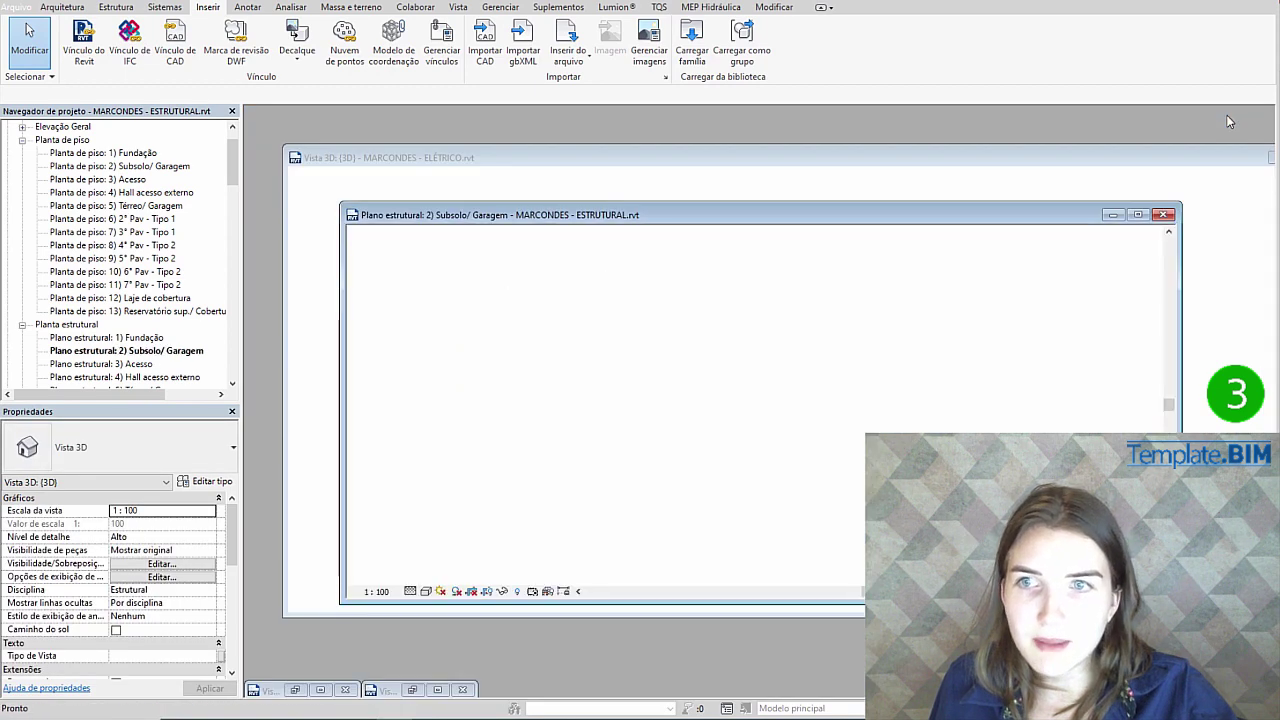
pyautogui.click(320, 690)
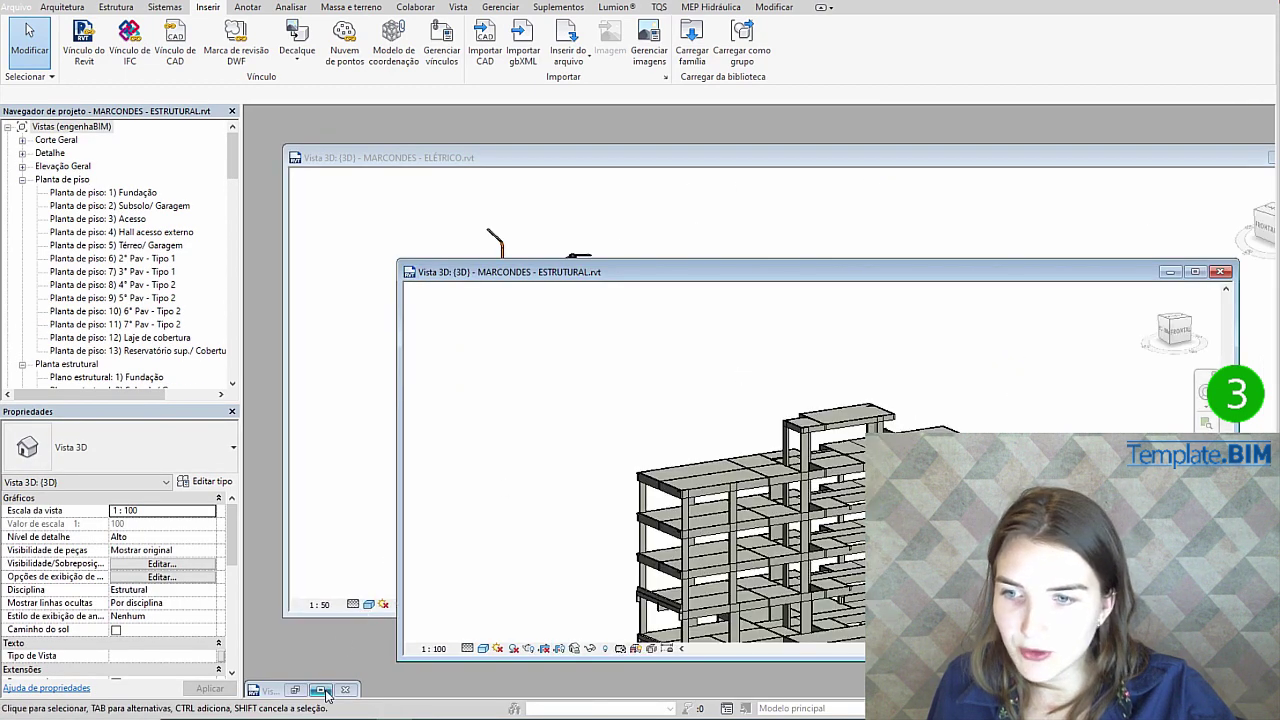
pyautogui.click(322, 690)
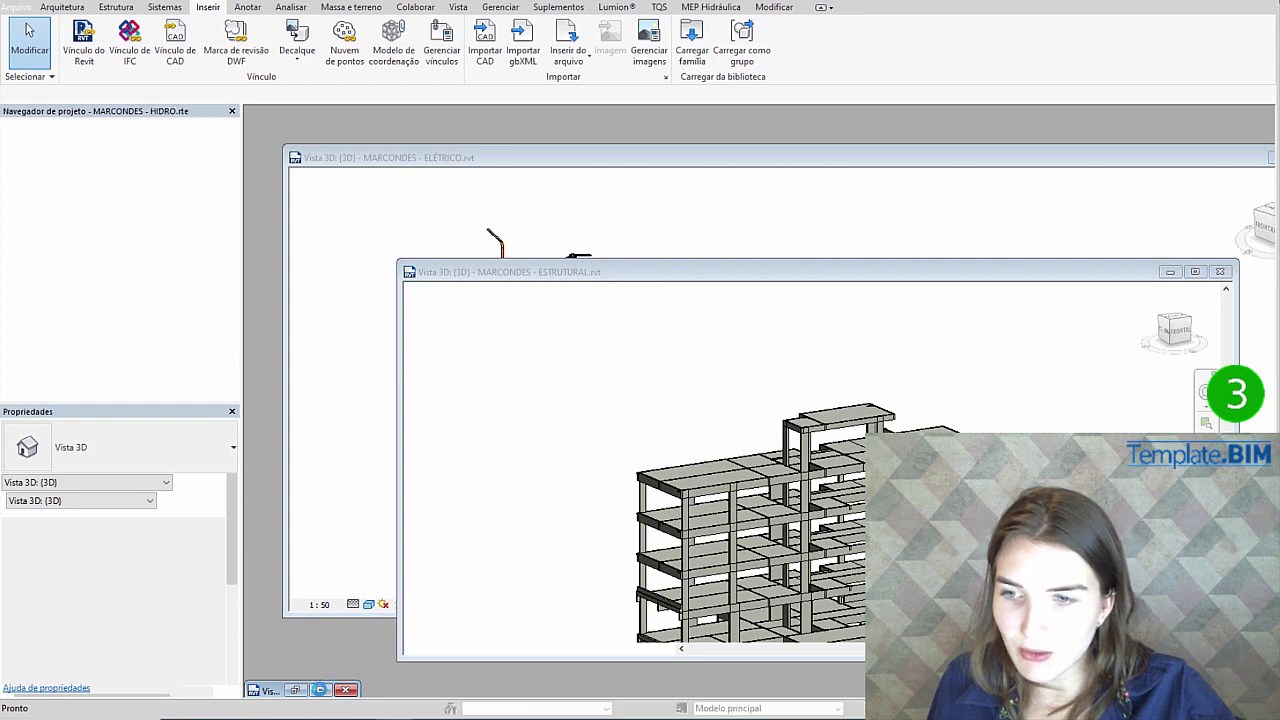
pyautogui.click(320, 690)
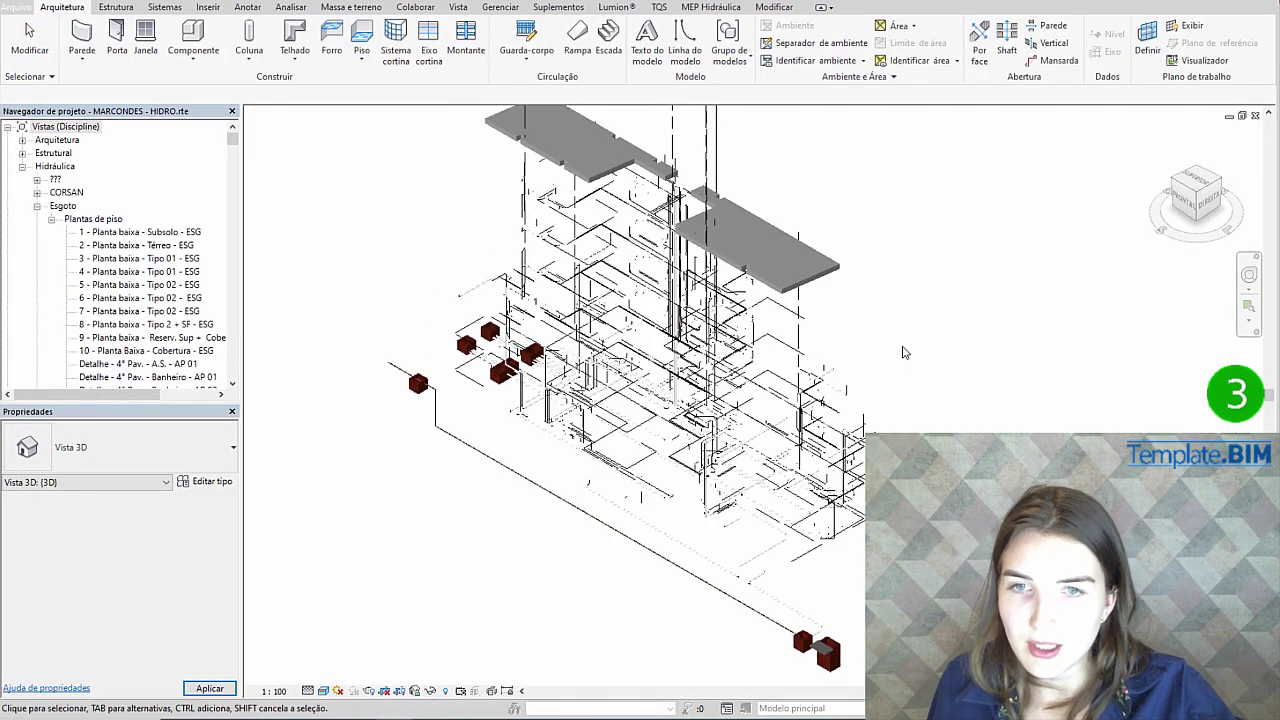
pyautogui.scroll(-1, 876, 356)
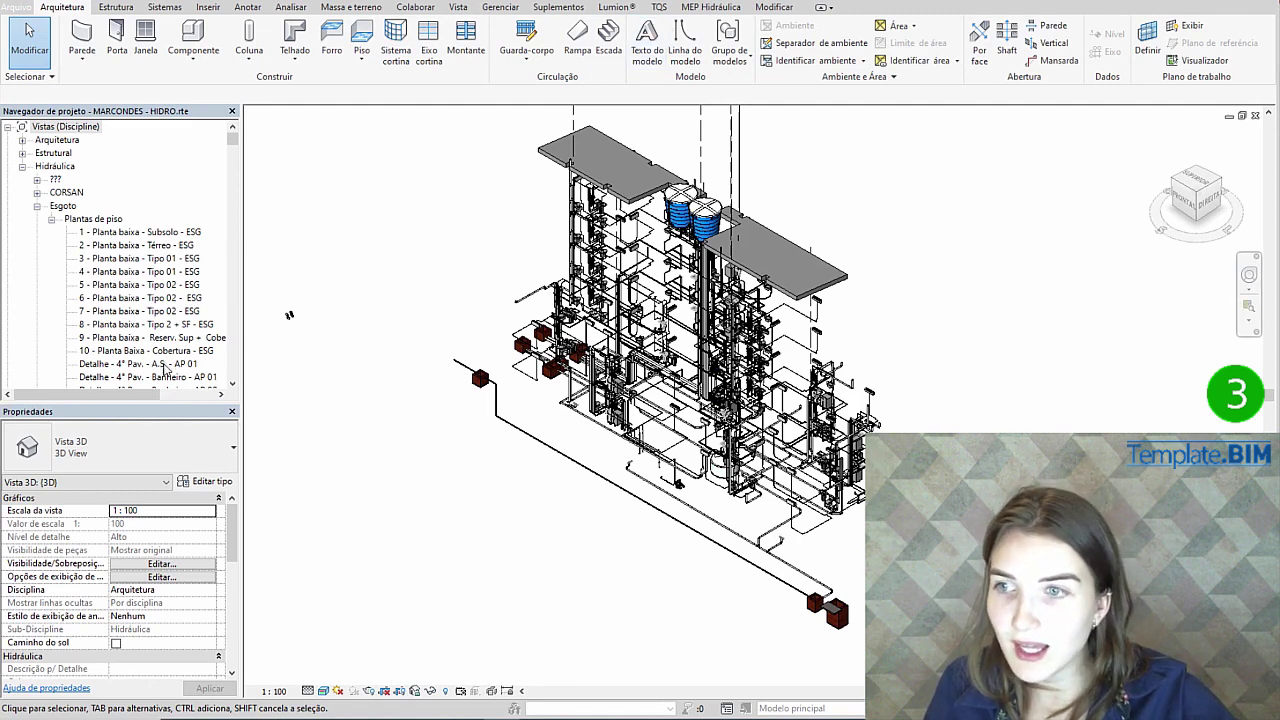
# Reload the MARCONDES - ESTRUTURAL.rvt link in the plumbing model from the 3 - VÍNCULO IFC folder and inspect the structure.
pyautogui.scroll(-3, 168, 375)
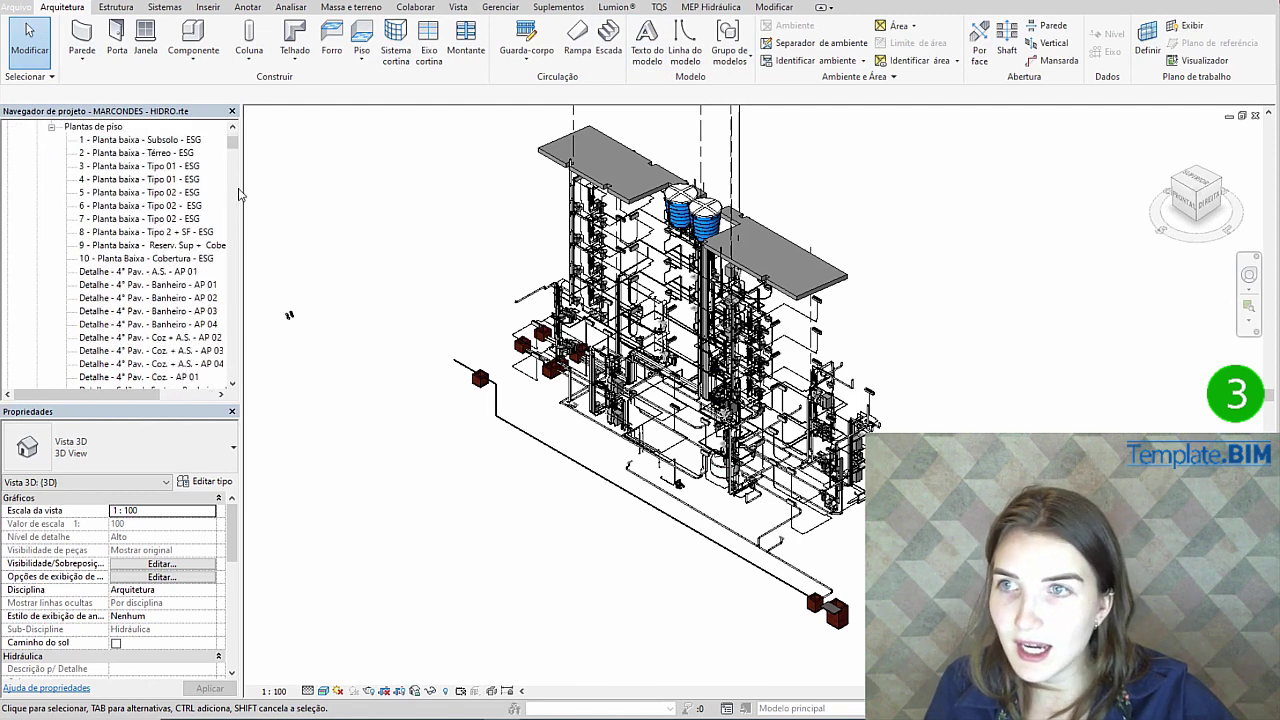
pyautogui.click(502, 7)
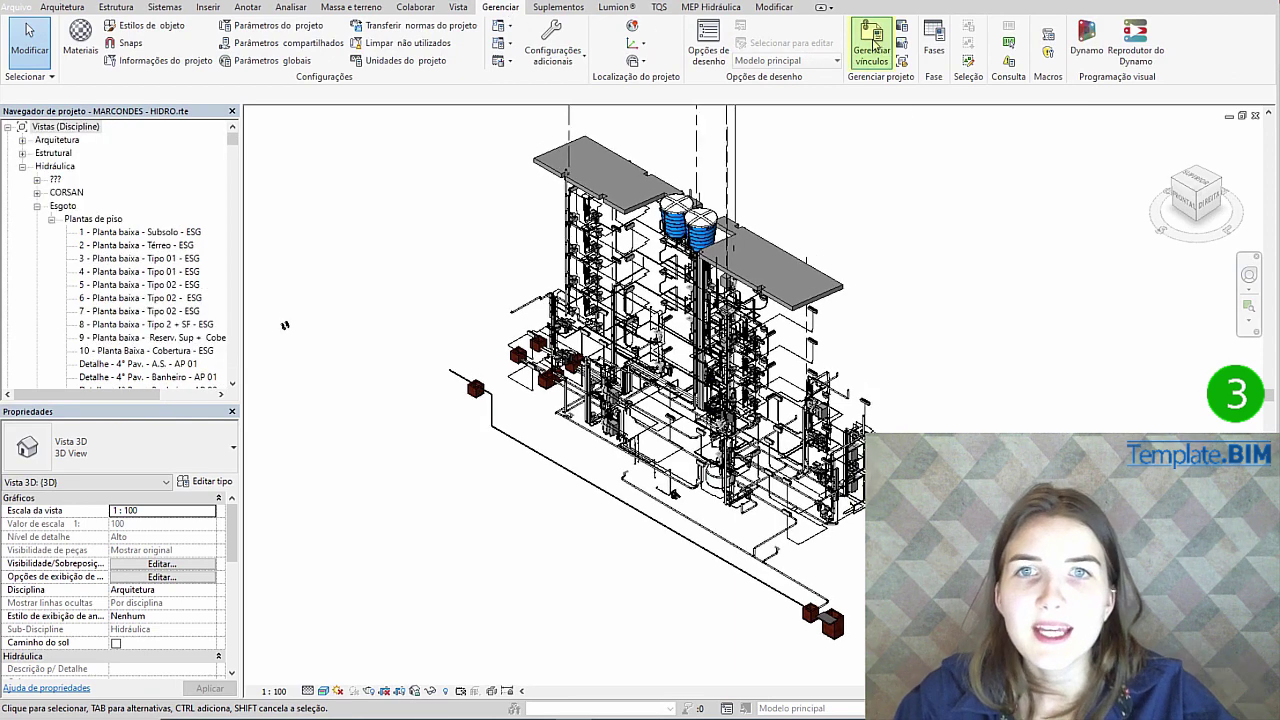
pyautogui.click(872, 42)
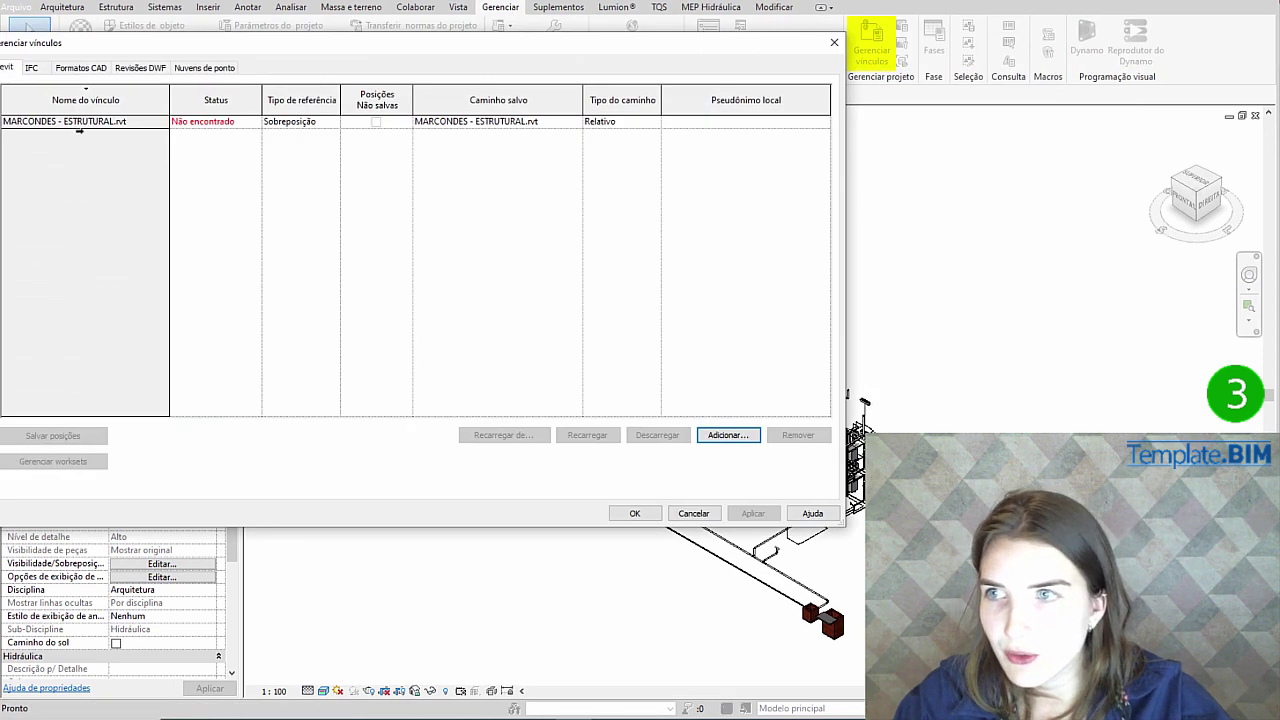
pyautogui.click(73, 121)
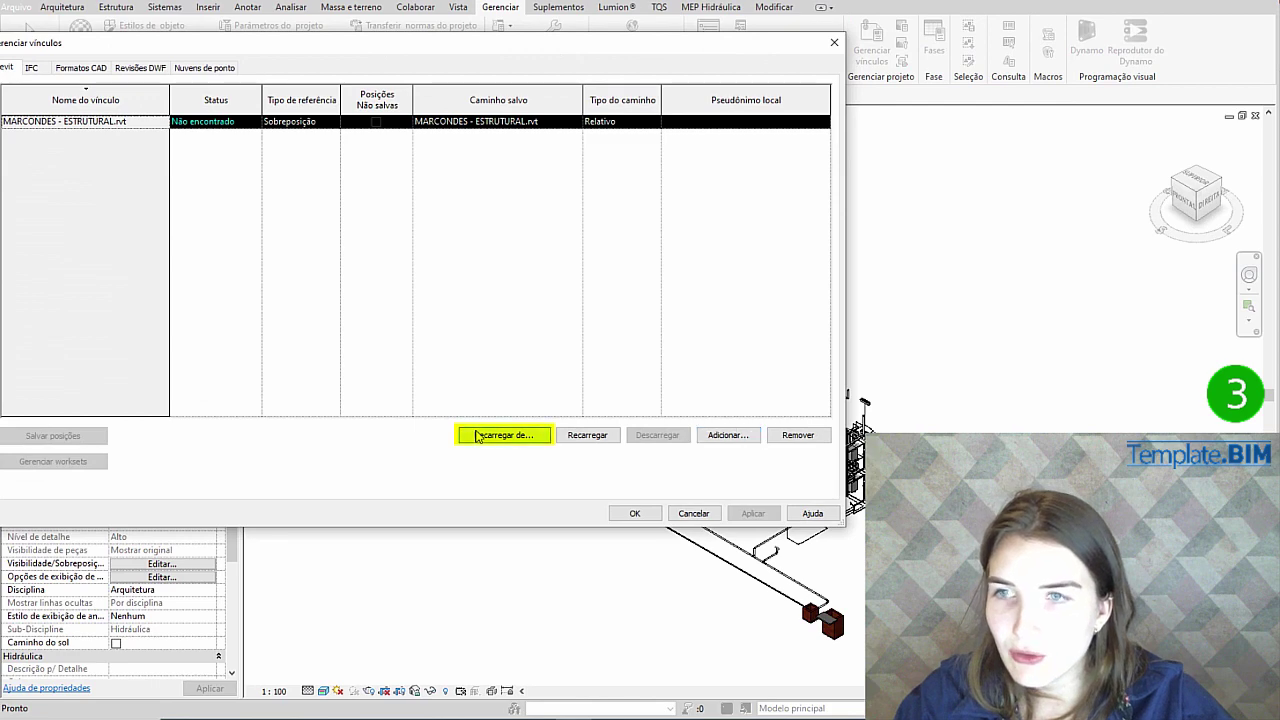
pyautogui.click(538, 435)
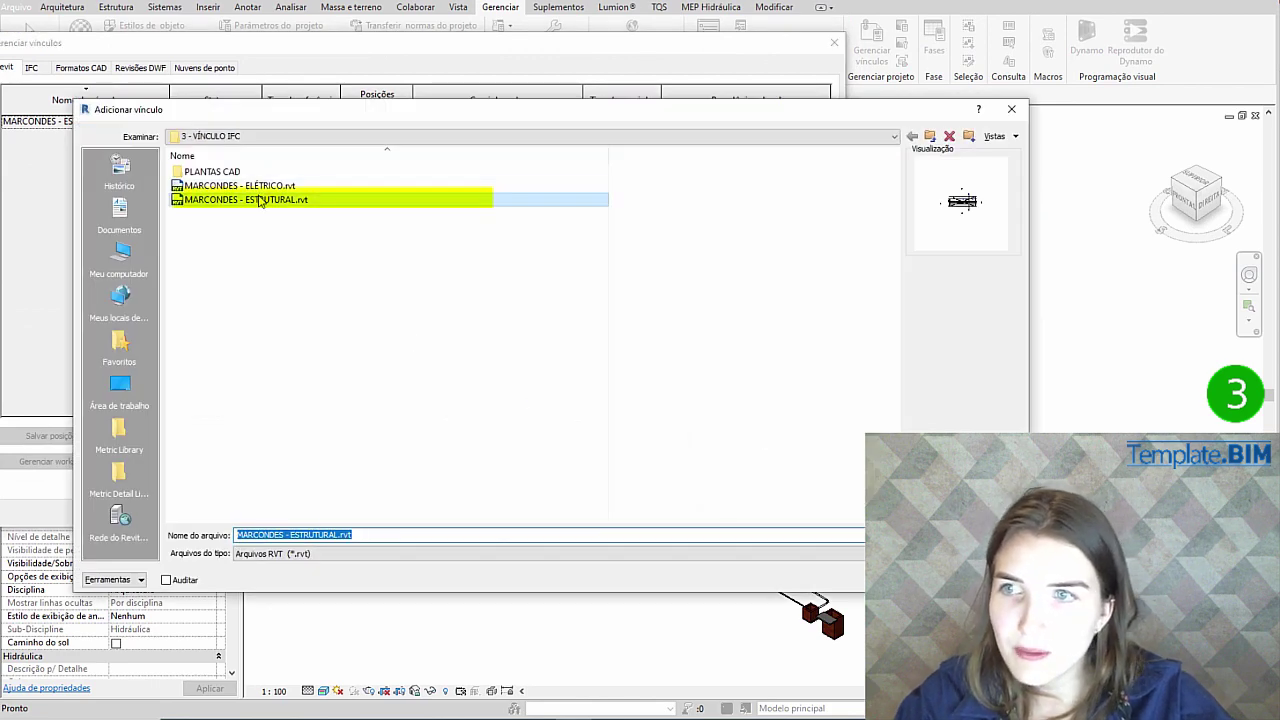
pyautogui.click(915, 580)
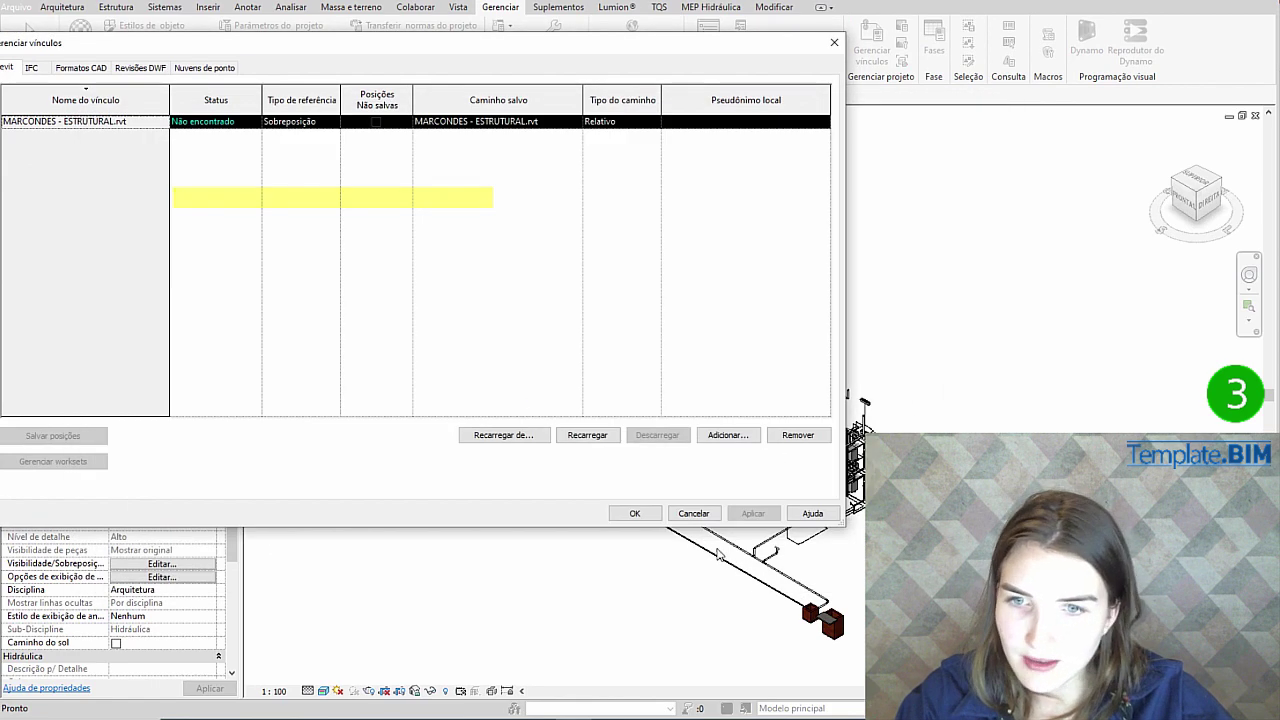
pyautogui.click(635, 513)
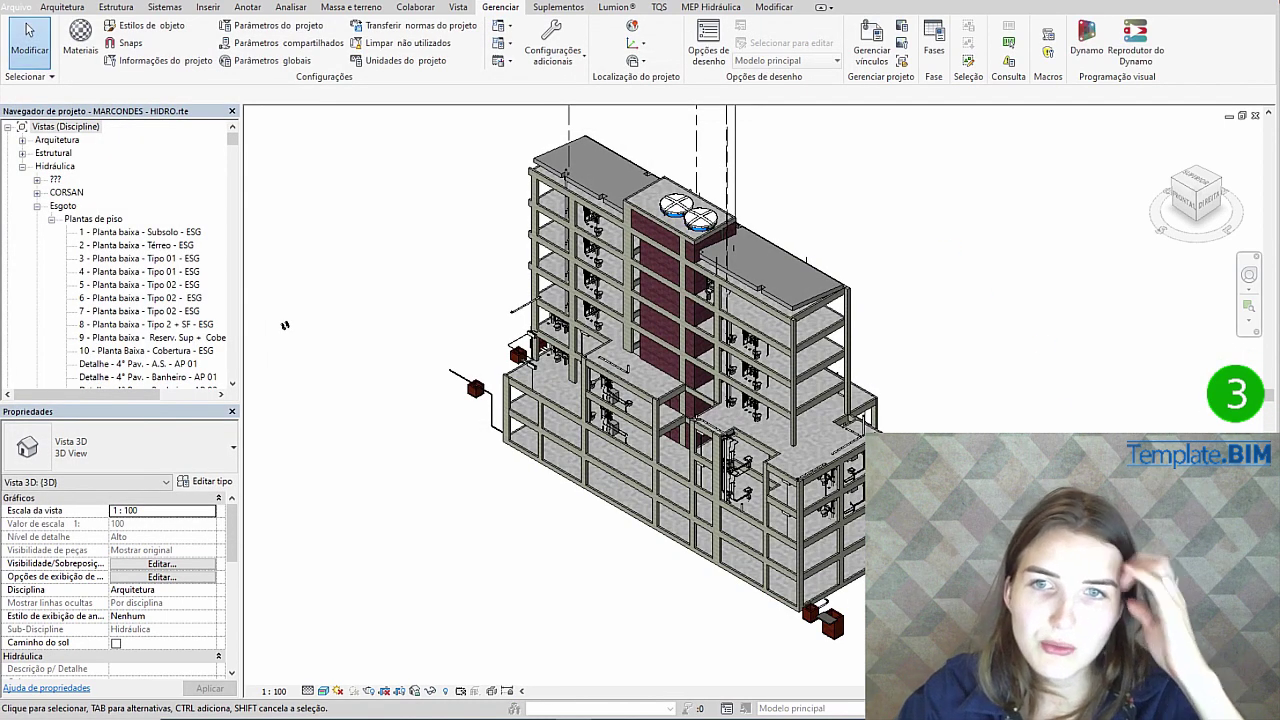
pyautogui.scroll(5, 645, 393)
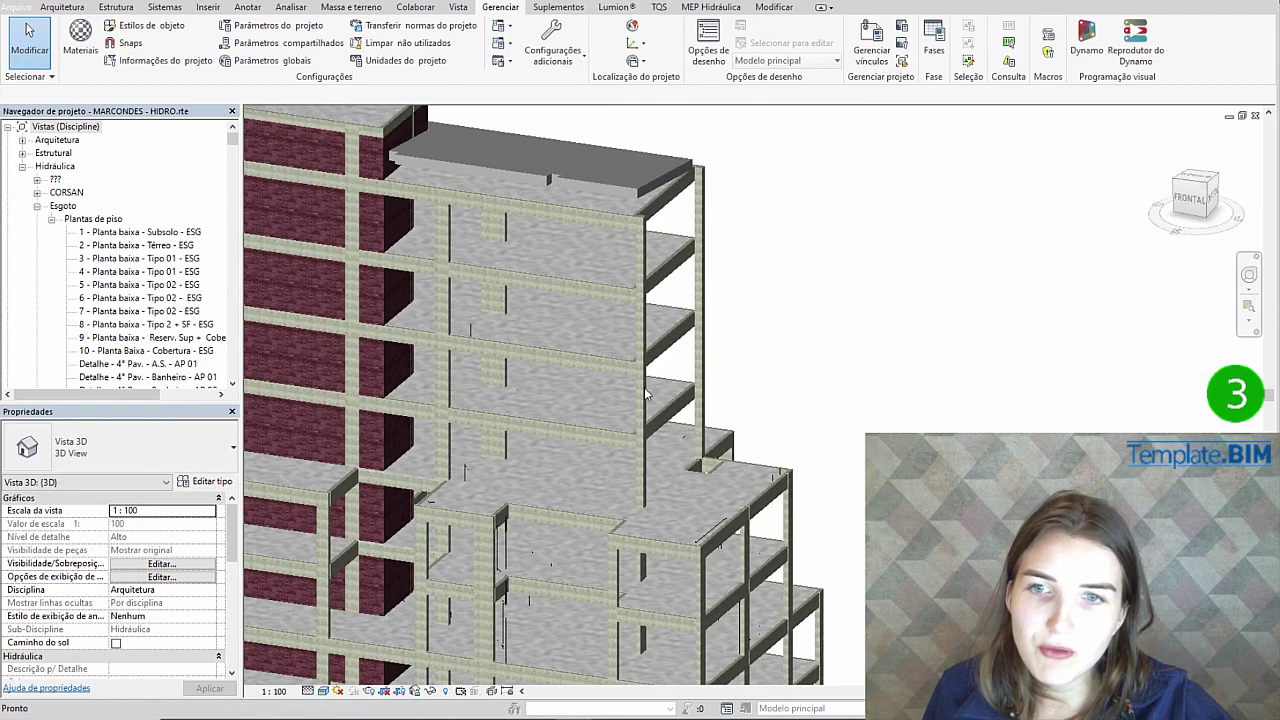
# Examine the plumbing pipes, bathroom fixtures and water tanks in relation to the linked structure across the building's floors.
pyautogui.moveTo(645, 393); pyautogui.dragTo(920, 323, button='middle')
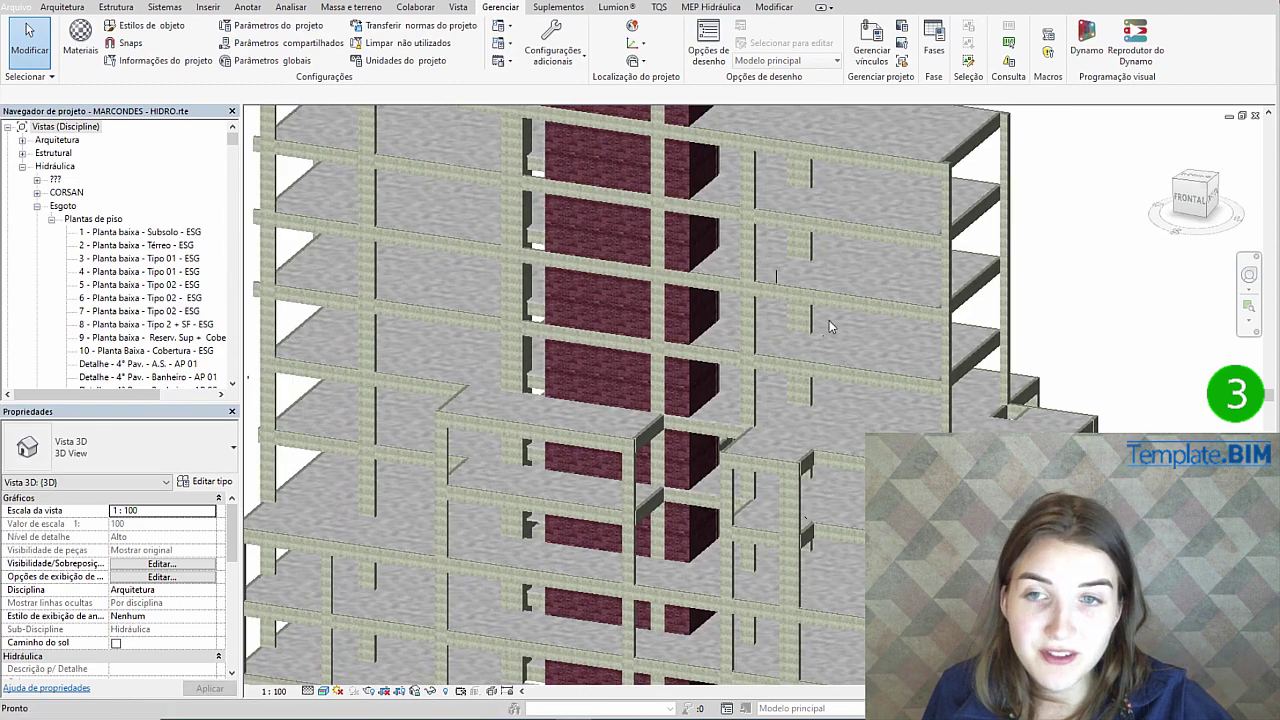
pyautogui.scroll(-3, 957, 352)
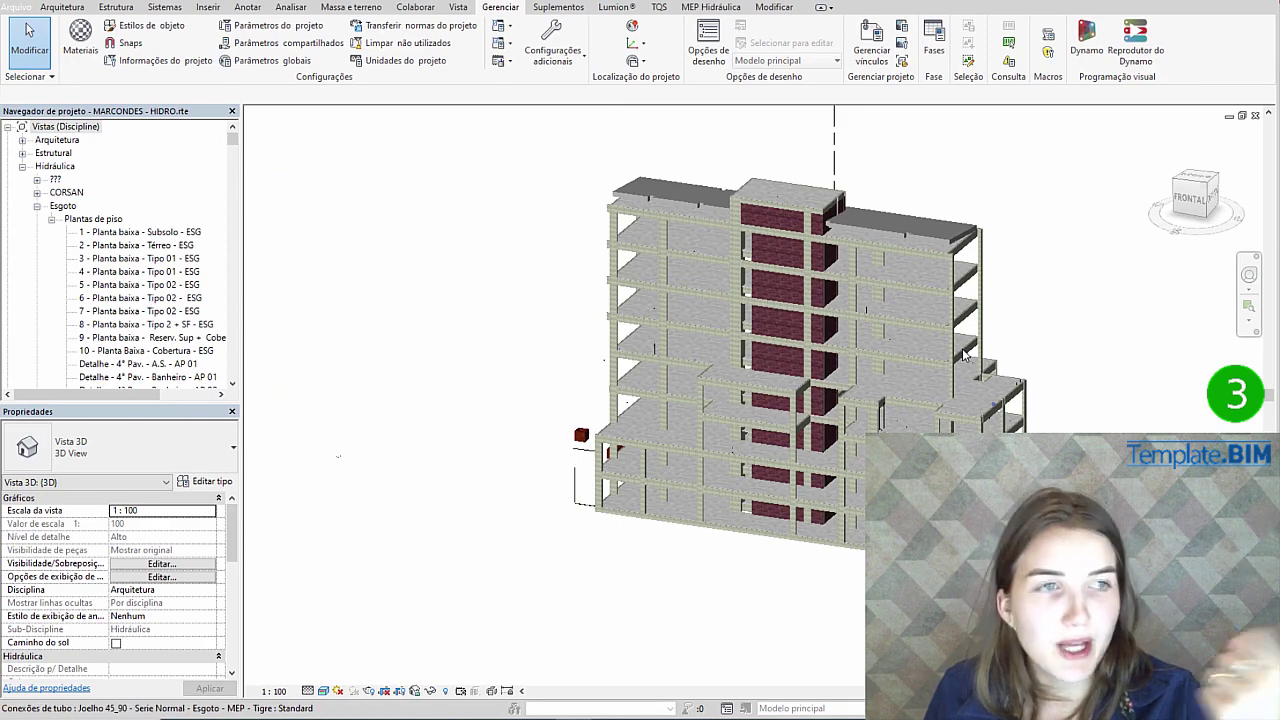
pyautogui.scroll(4, 779, 233)
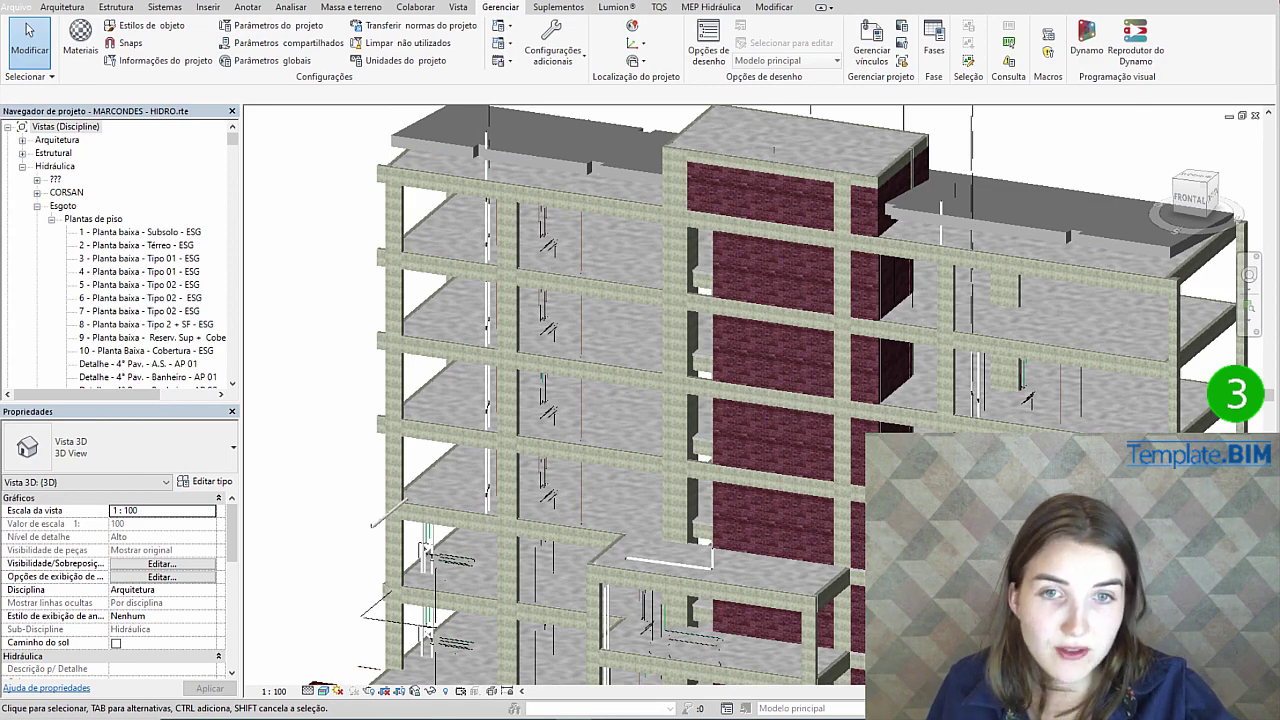
pyautogui.scroll(-2, 549, 330)
pyautogui.scroll(5, 549, 330)
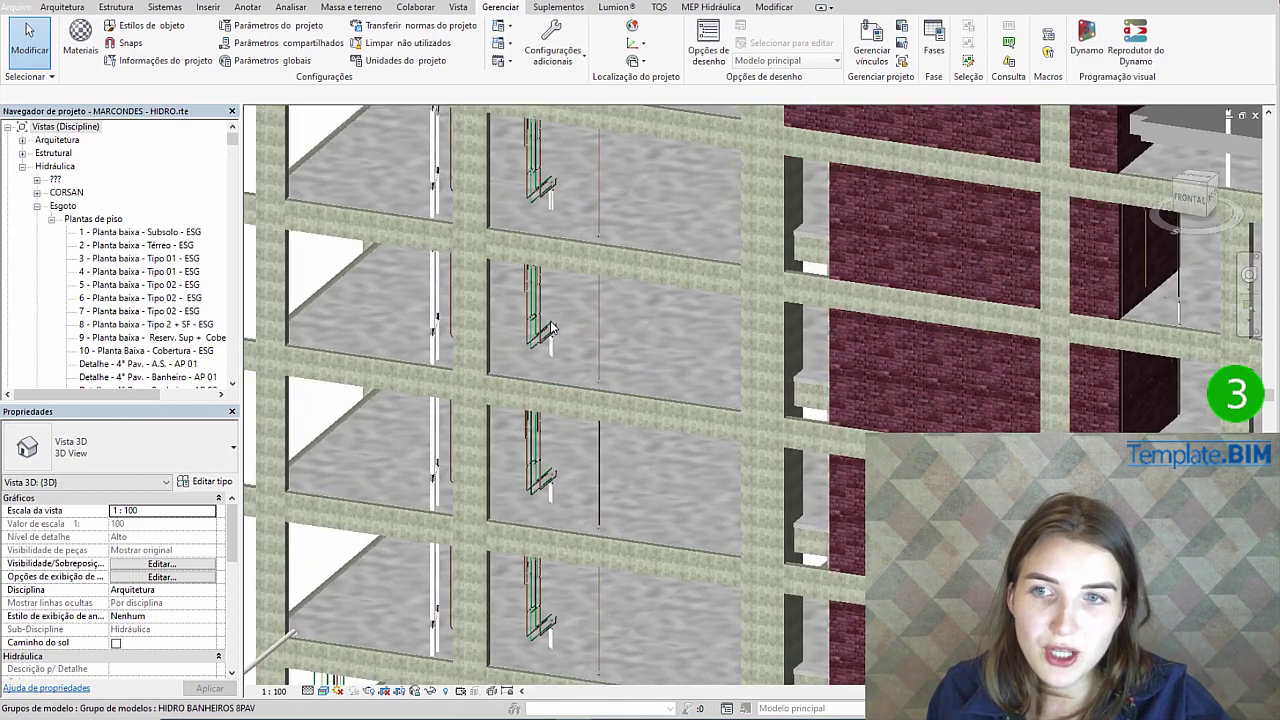
pyautogui.scroll(4, 549, 330)
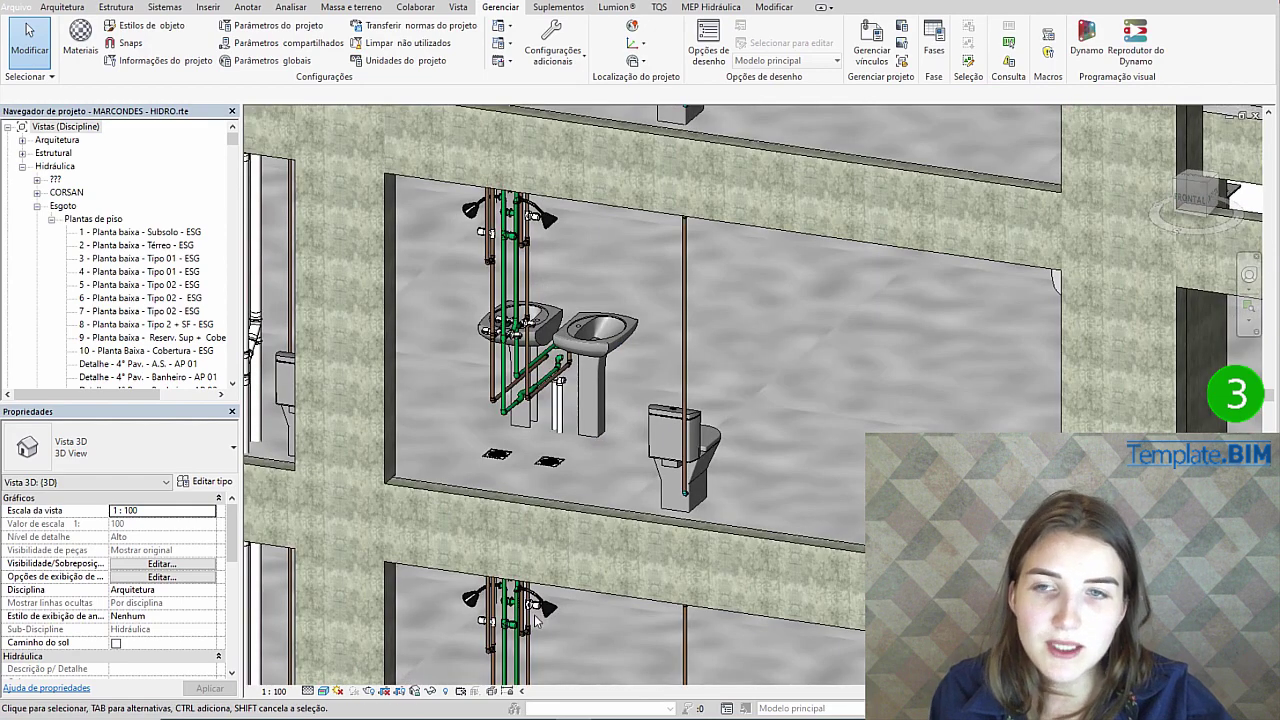
pyautogui.scroll(-8, 576, 345)
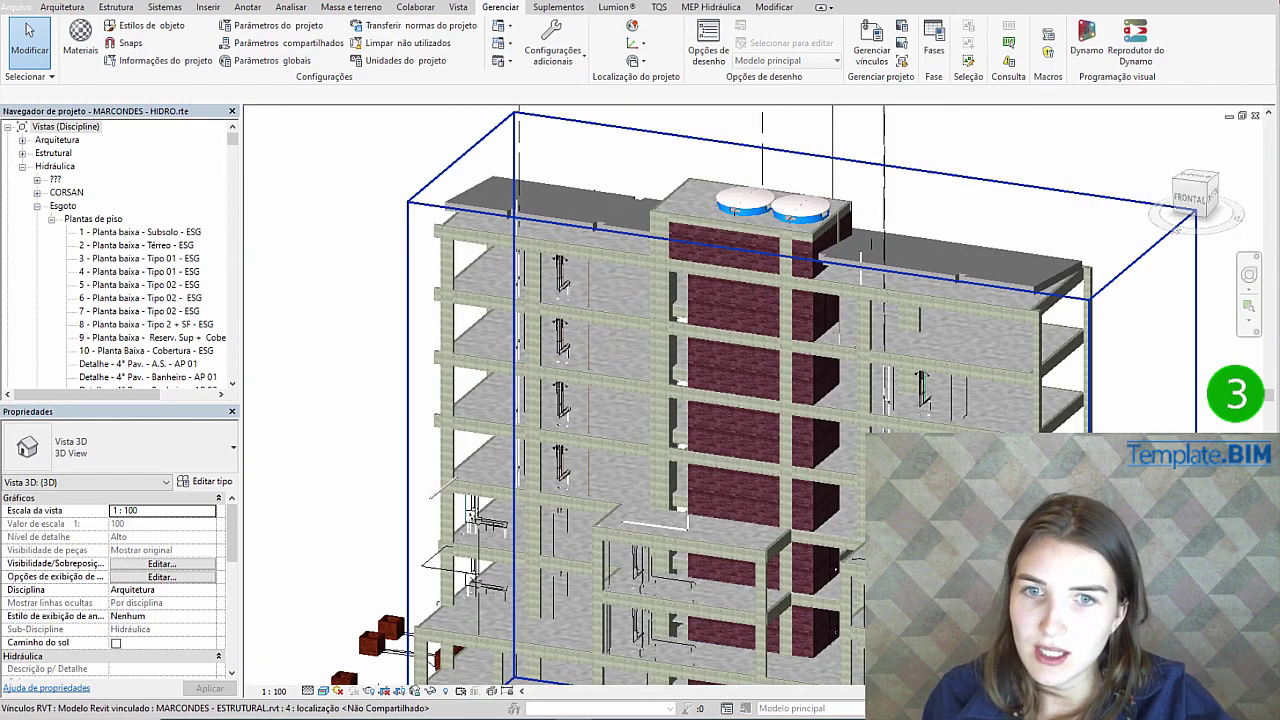
pyautogui.scroll(5, 576, 345)
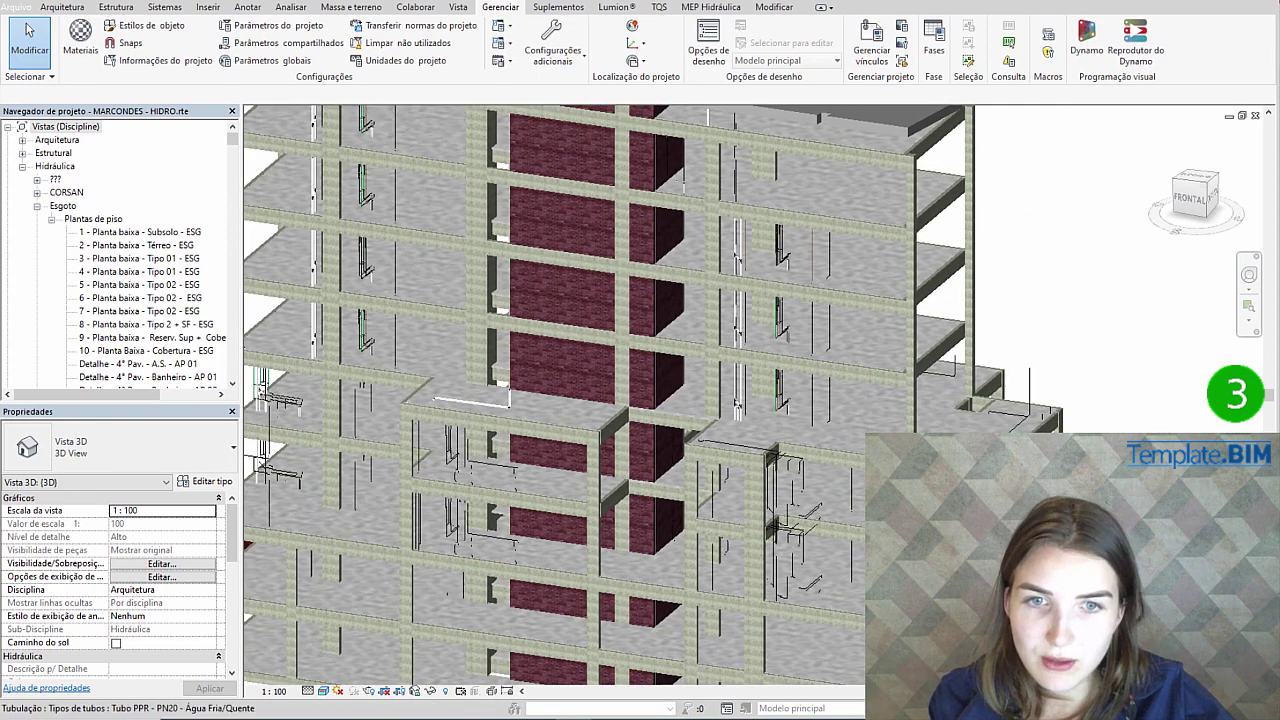
pyautogui.scroll(-5, 576, 345)
pyautogui.scroll(3, 576, 345)
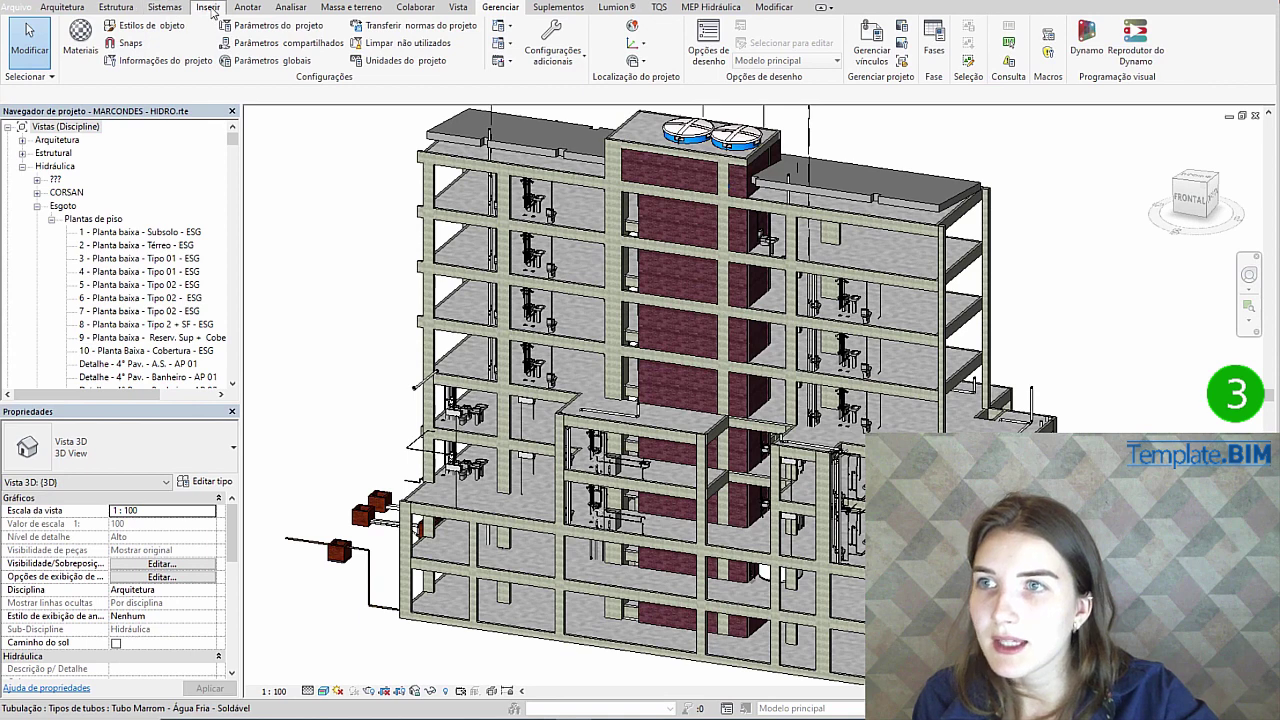
# Link MARCONDES - ELÉTRICO.rvt from the 3 - VÍNCULO IFC folder as a Revit link with Auto - Origem para Origem positioning.
pyautogui.click(210, 8)
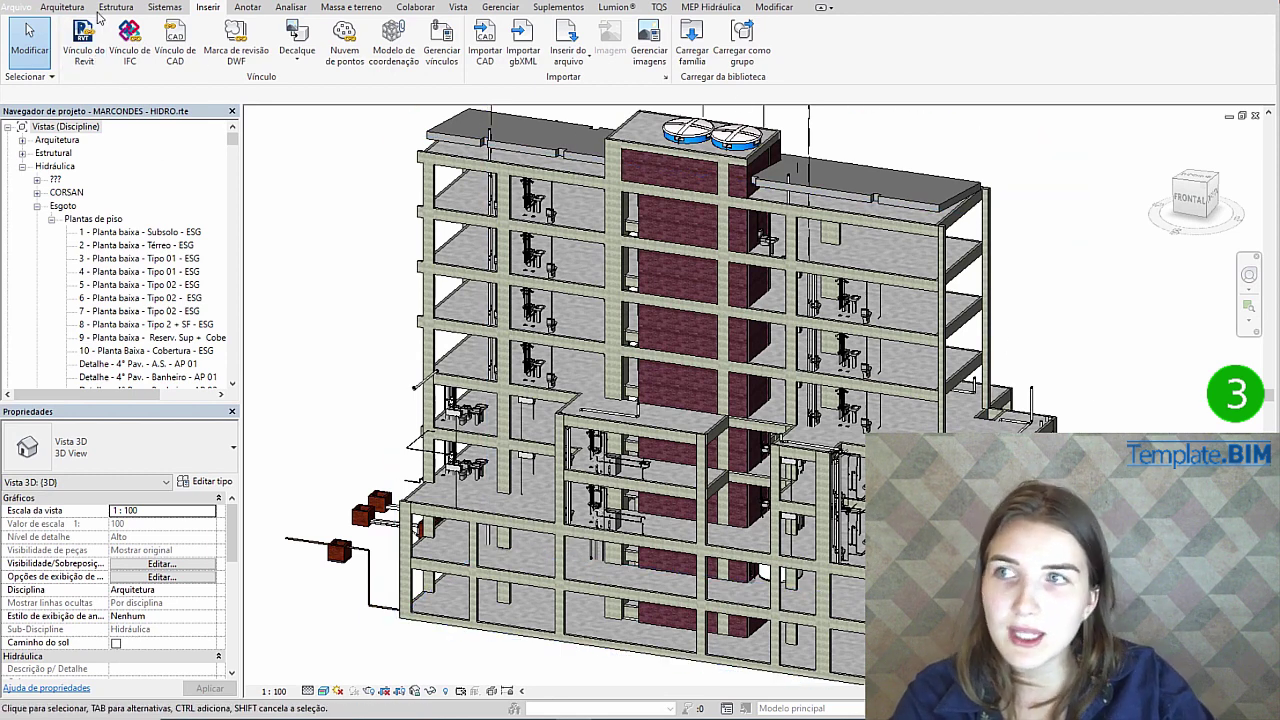
pyautogui.click(80, 52)
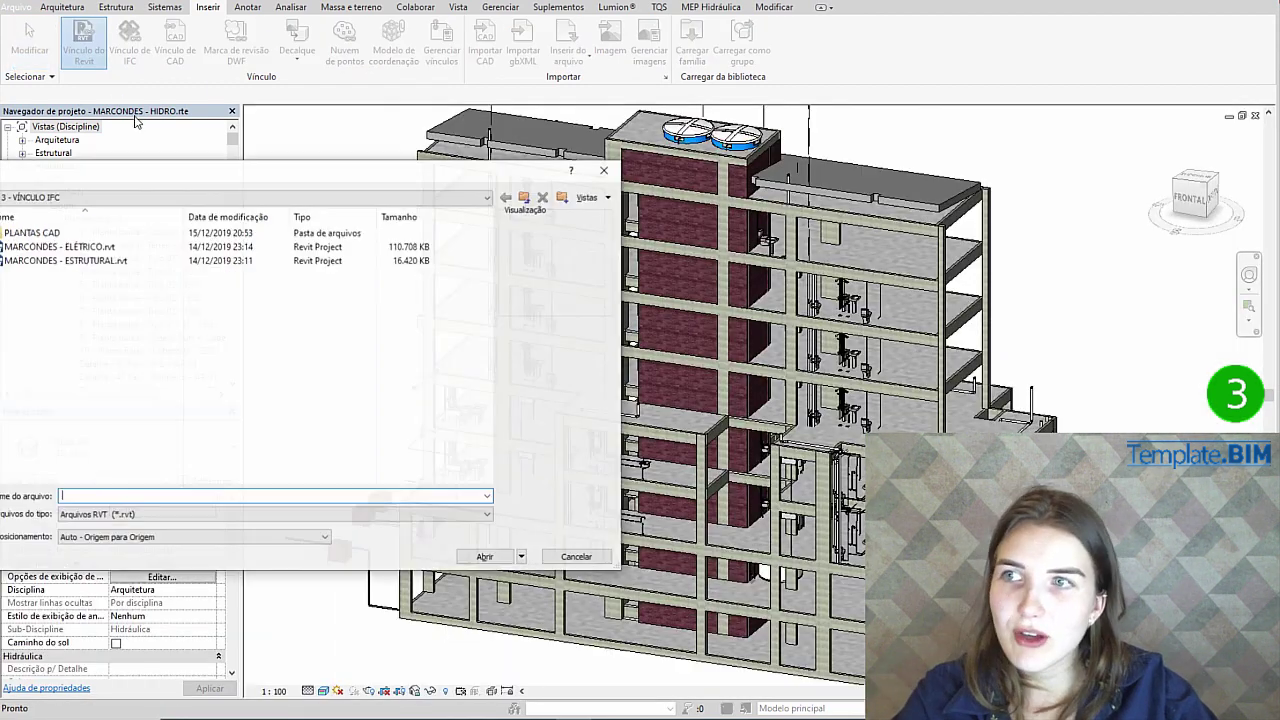
pyautogui.click(84, 248)
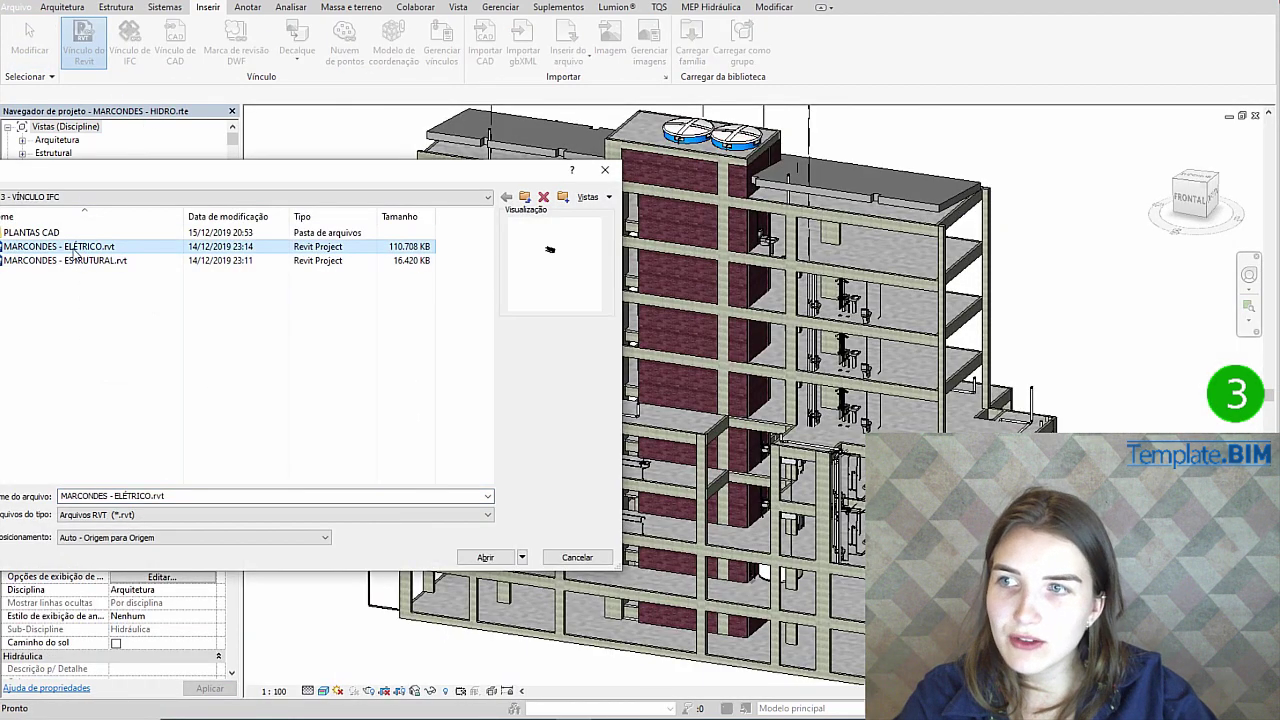
pyautogui.click(485, 557)
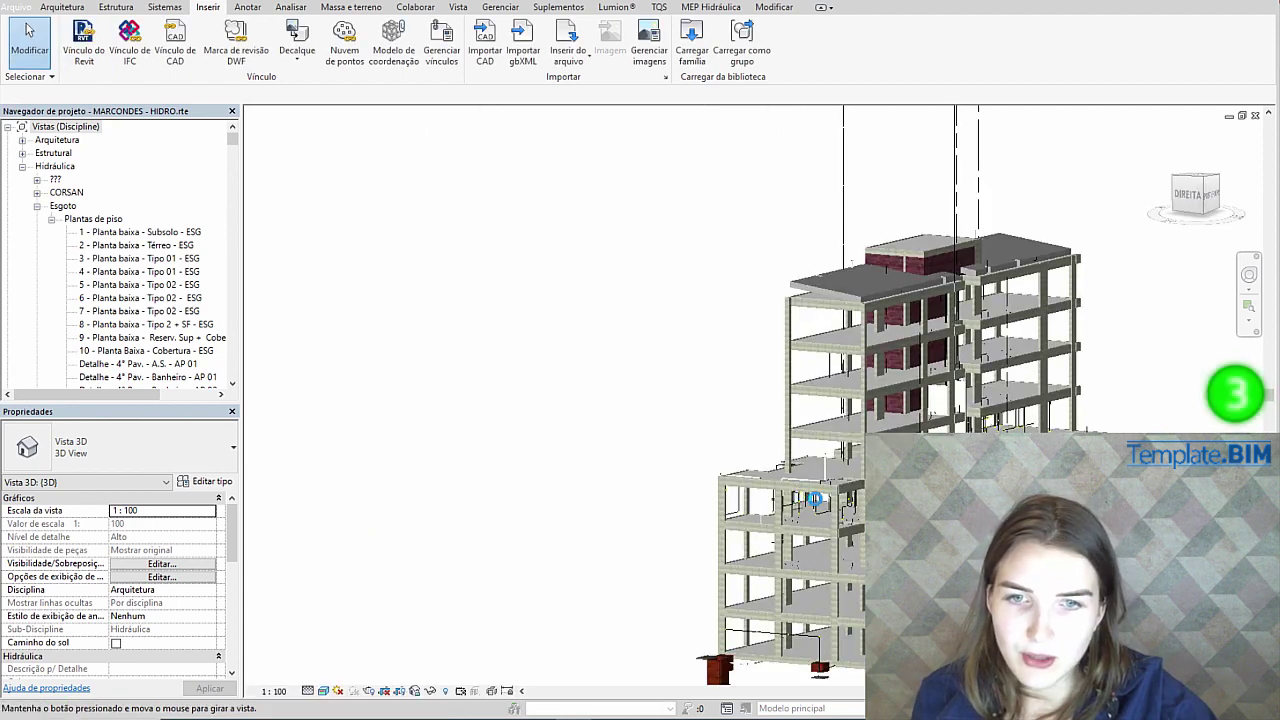
# Examine the linked electrical boxes and conduits alongside the plumbing and structure, and check the 3D view's properties, including its view template.
pyautogui.scroll(6, 820, 508)
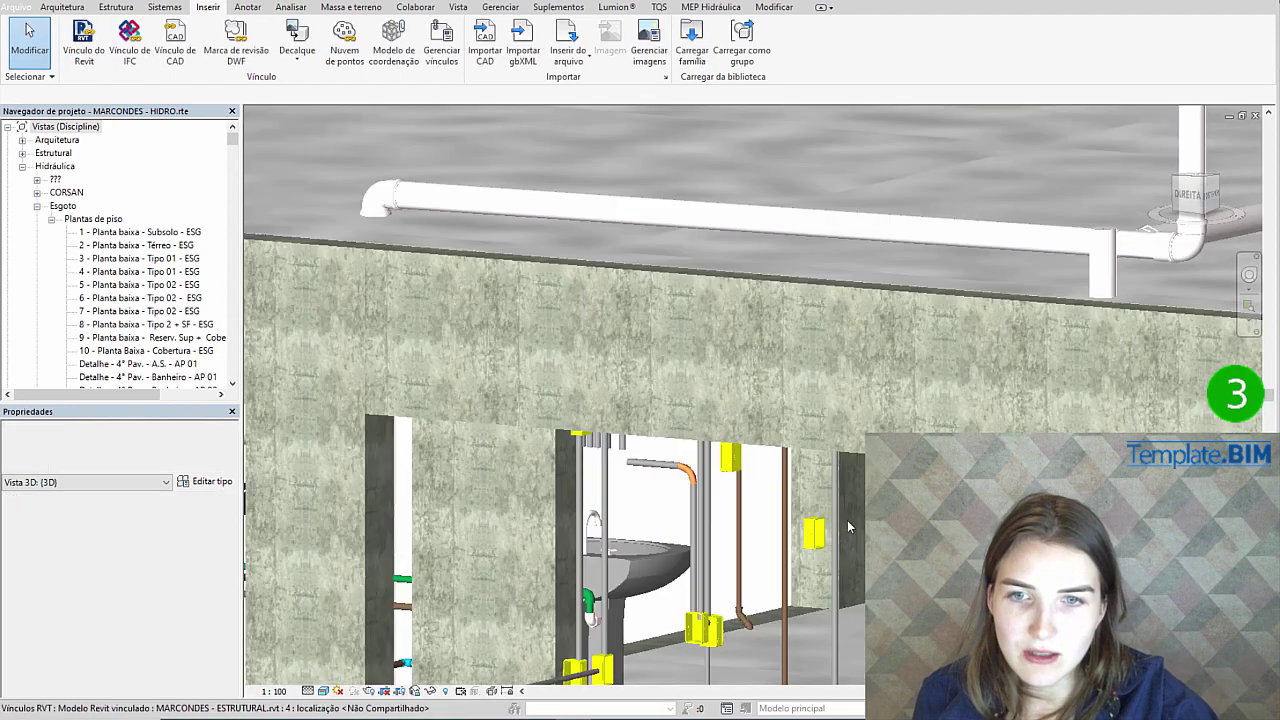
pyautogui.scroll(6, 880, 428)
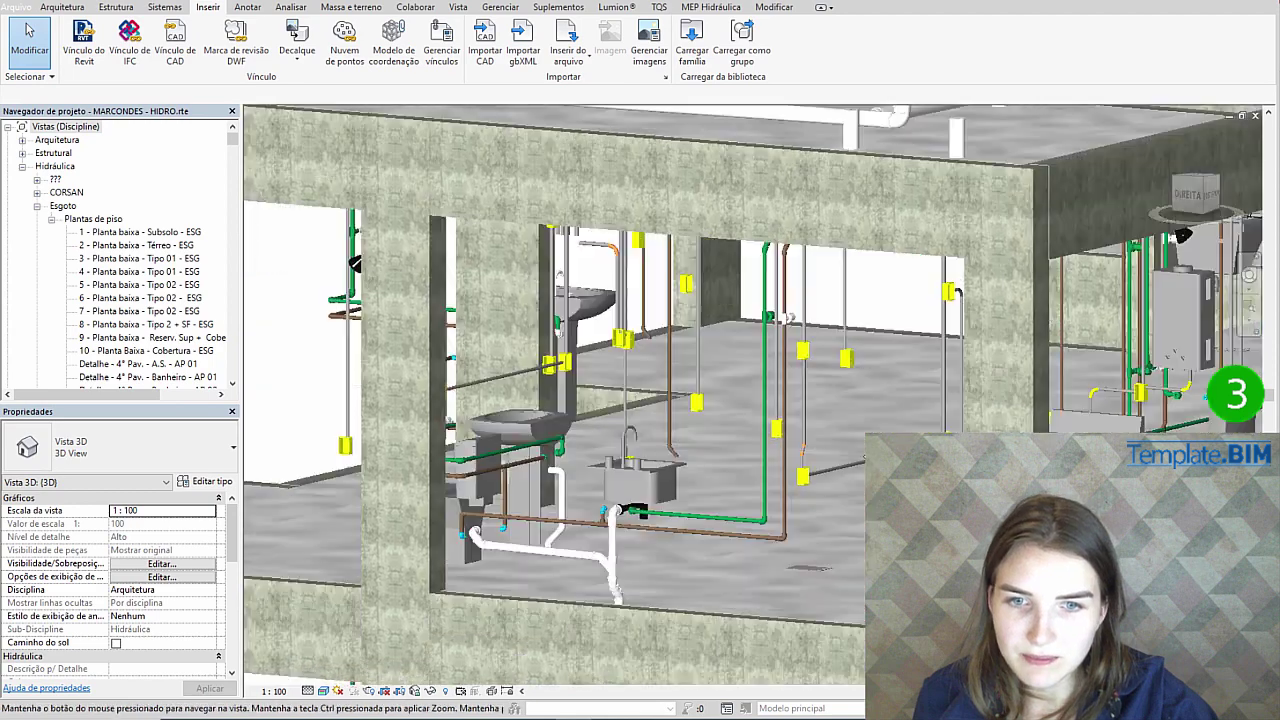
pyautogui.scroll(6, 905, 420)
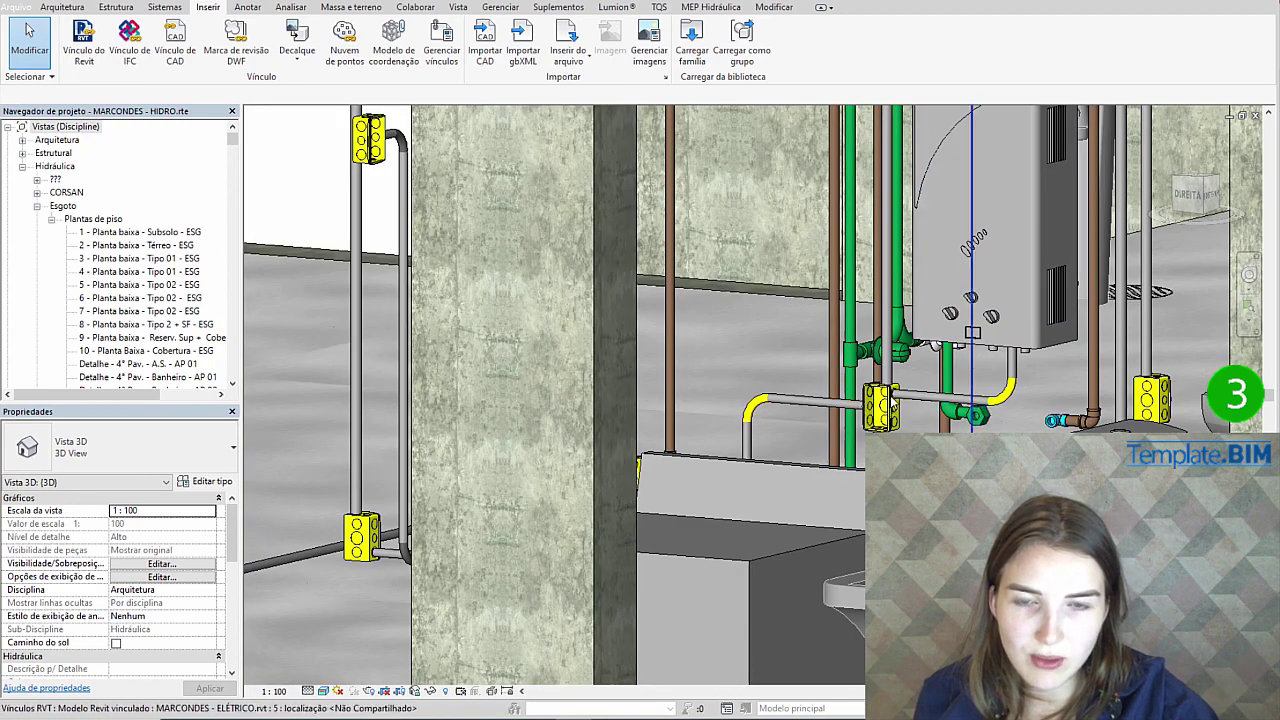
pyautogui.scroll(-3, 952, 367)
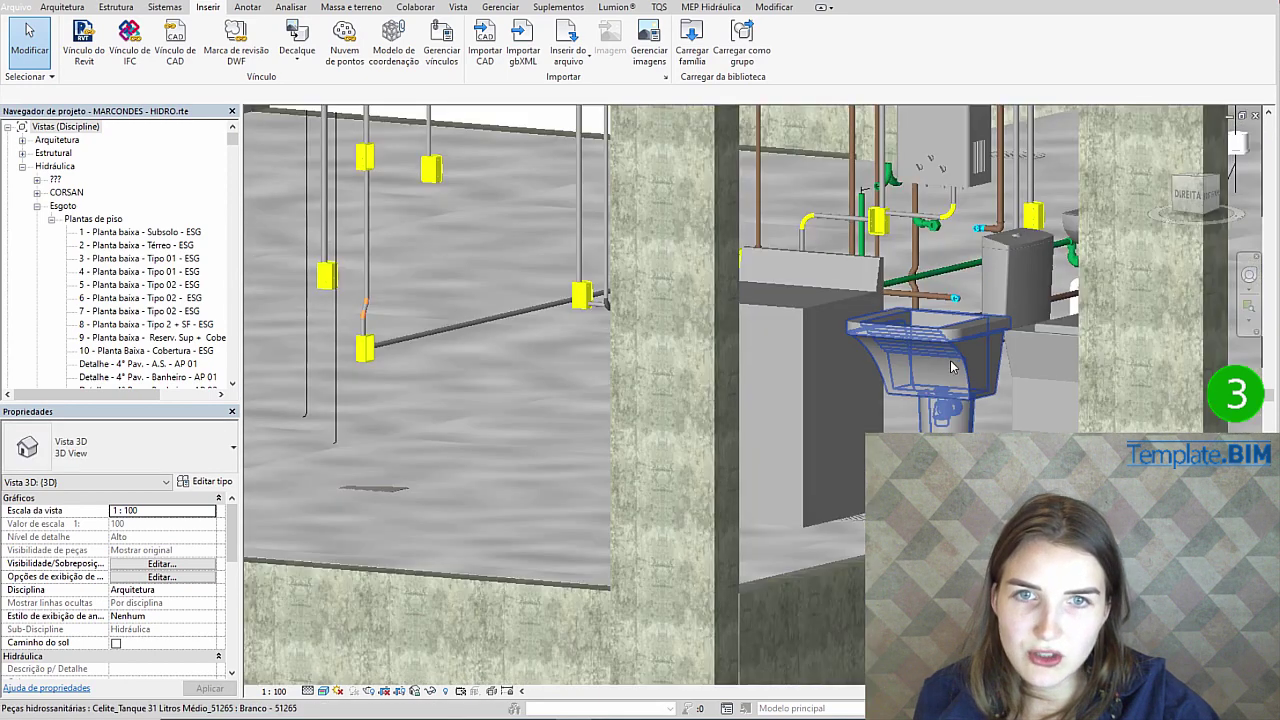
pyautogui.moveTo(955, 360); pyautogui.dragTo(969, 406, button='middle')
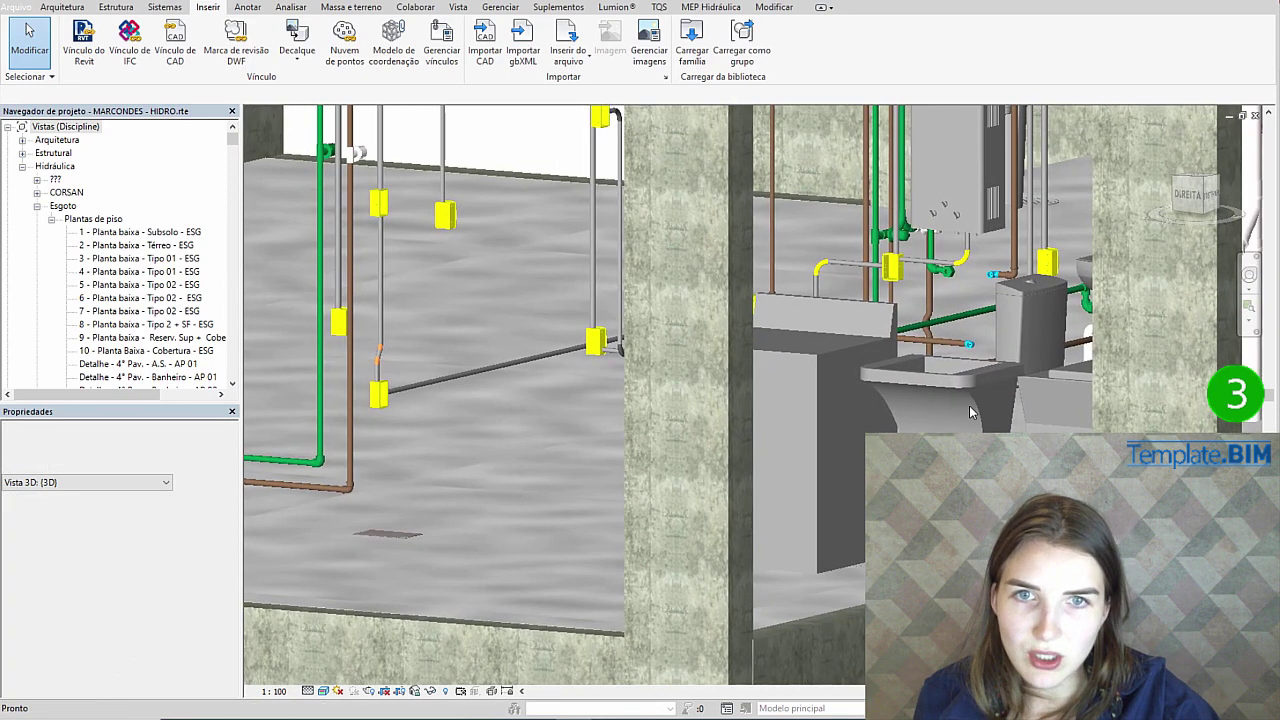
pyautogui.moveTo(497, 436); pyautogui.dragTo(566, 443, button='middle')
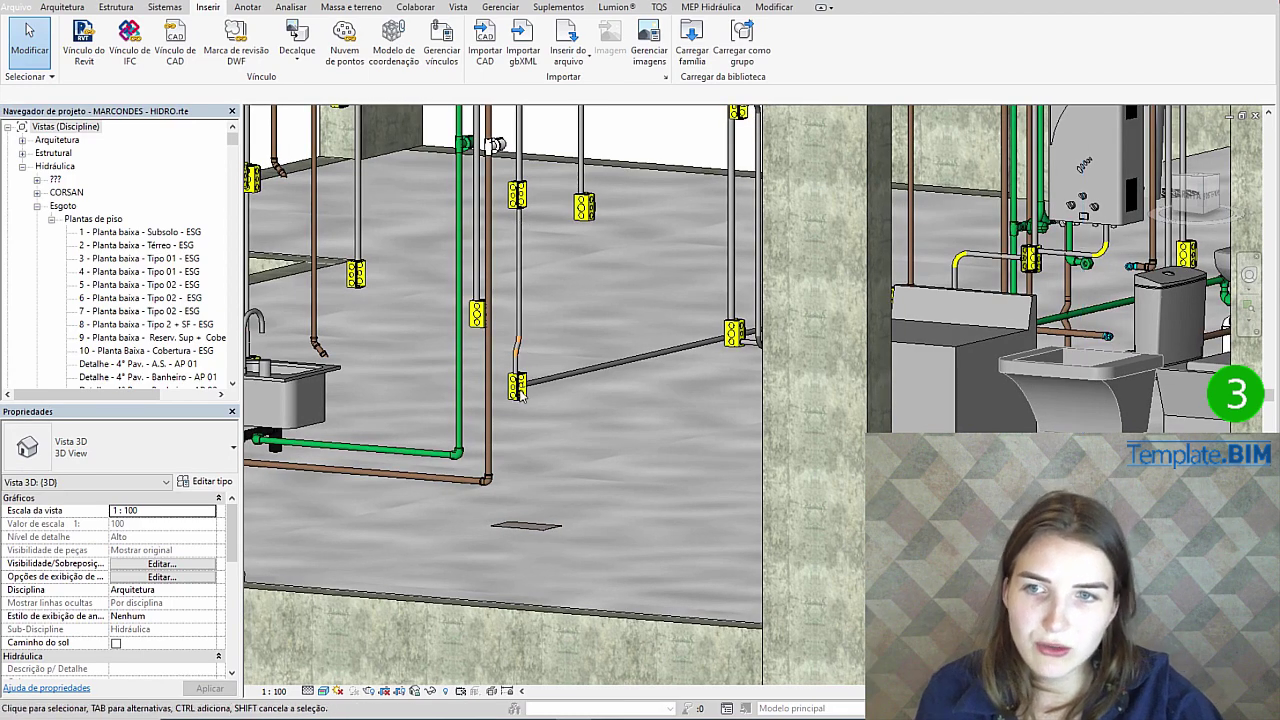
pyautogui.scroll(-2, 521, 330)
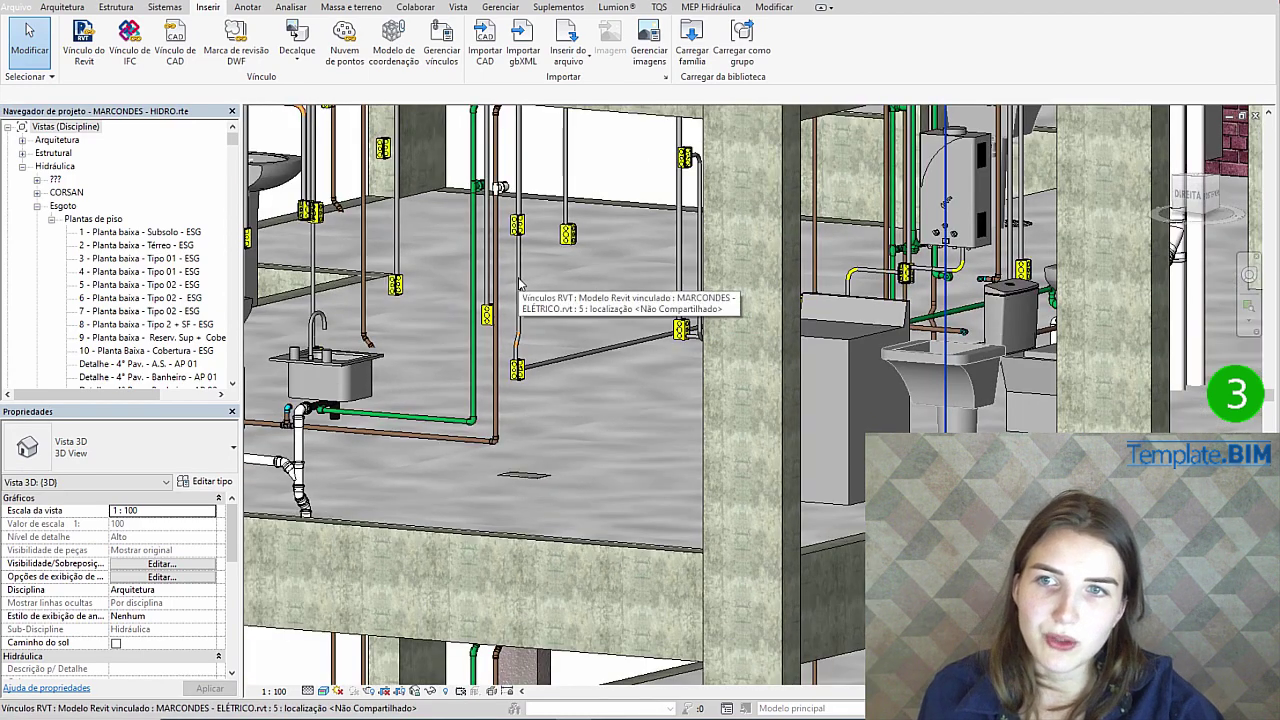
pyautogui.scroll(-3, 477, 318)
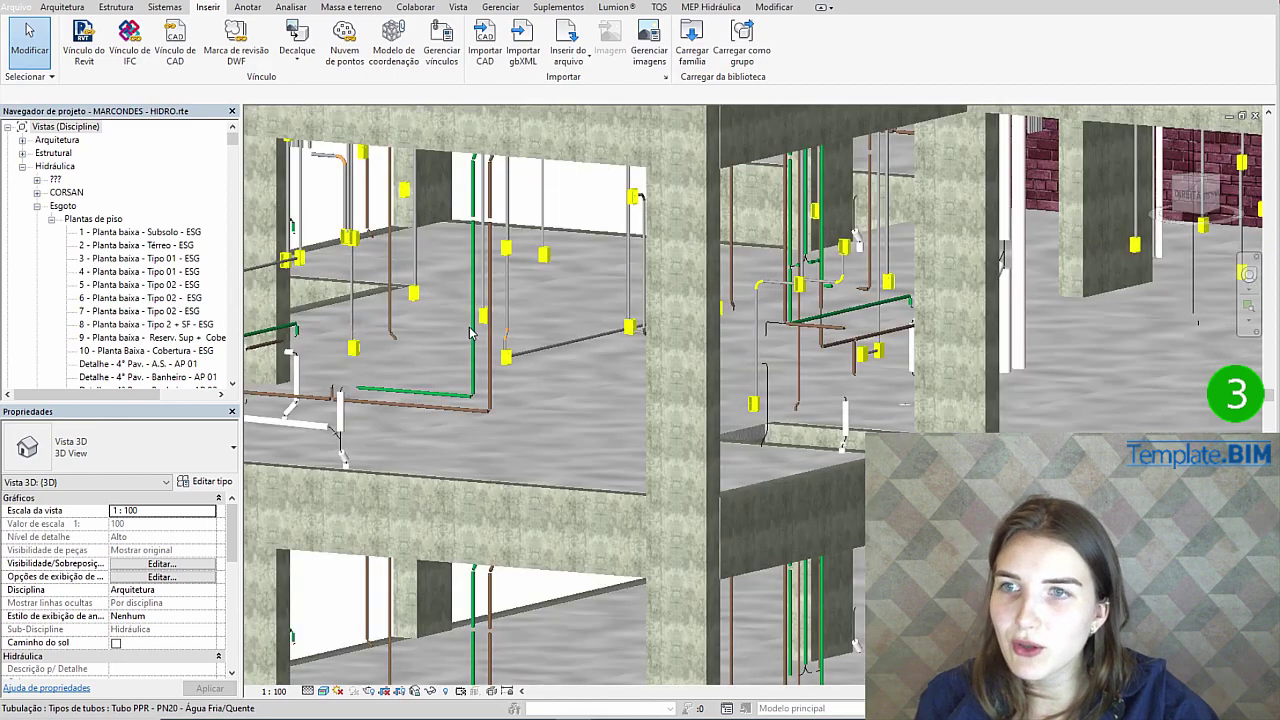
pyautogui.scroll(-3, 666, 265)
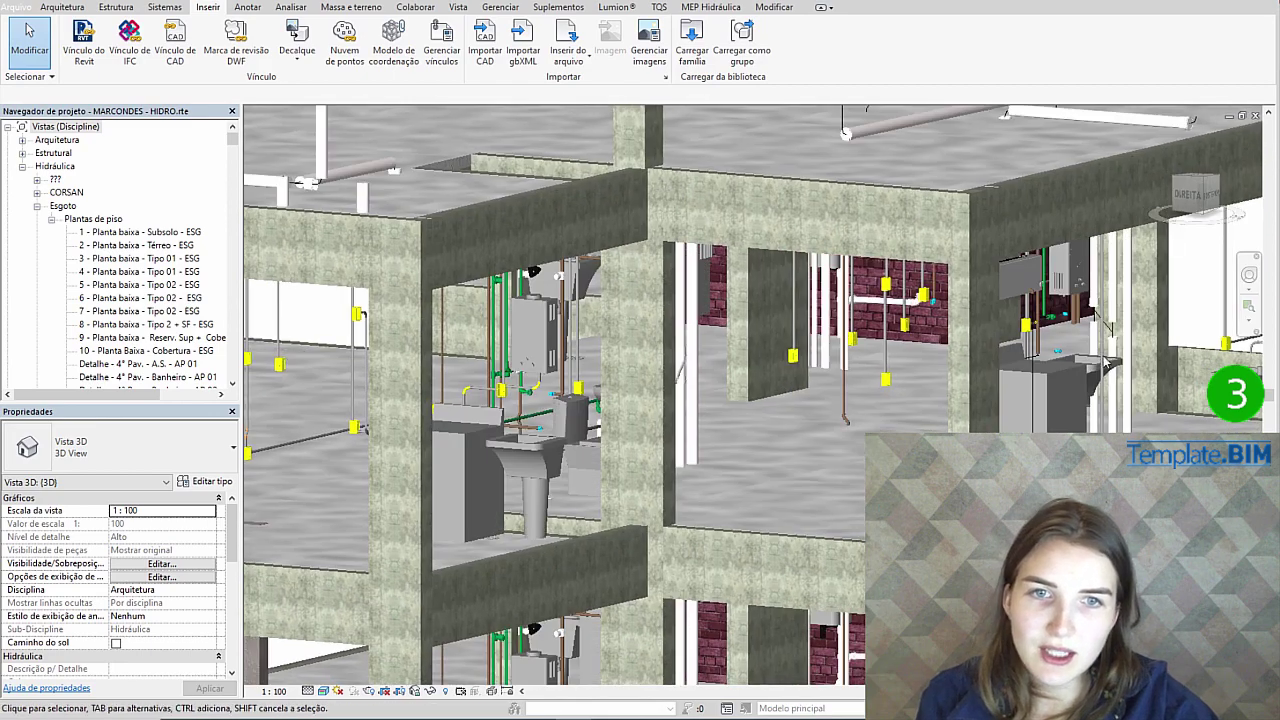
pyautogui.moveTo(666, 265)
pyautogui.keyDown('shift'); pyautogui.mouseDown(button='middle')
pyautogui.moveTo(657, 397)
pyautogui.moveTo(734, 435)
pyautogui.mouseUp(button='middle'); pyautogui.keyUp('shift')
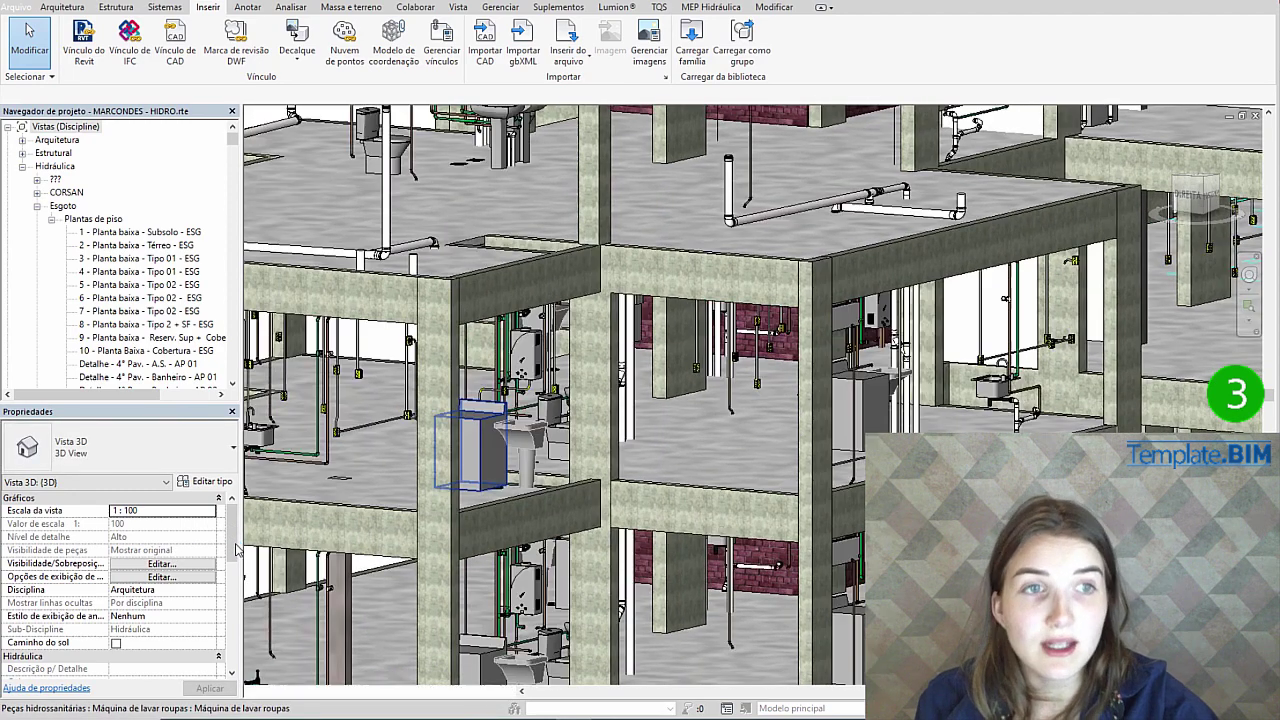
pyautogui.scroll(-2, 236, 547)
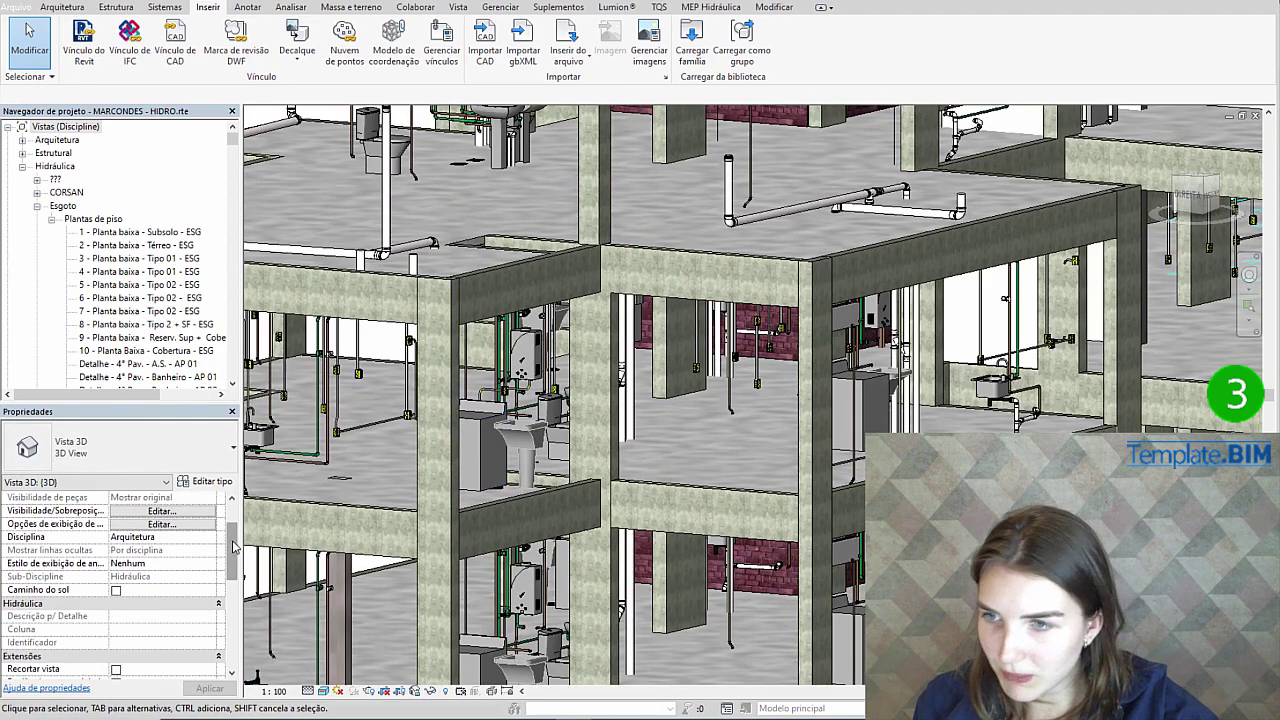
pyautogui.scroll(-5, 228, 565)
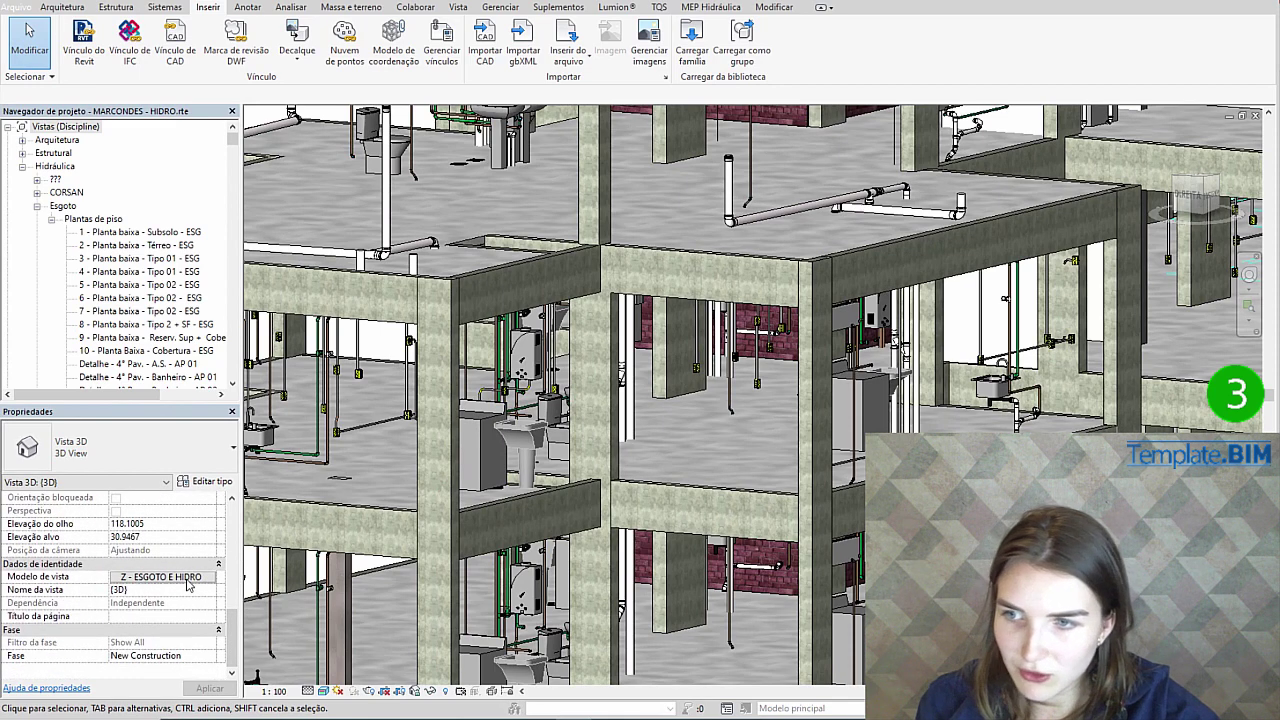
pyautogui.scroll(7, 212, 606)
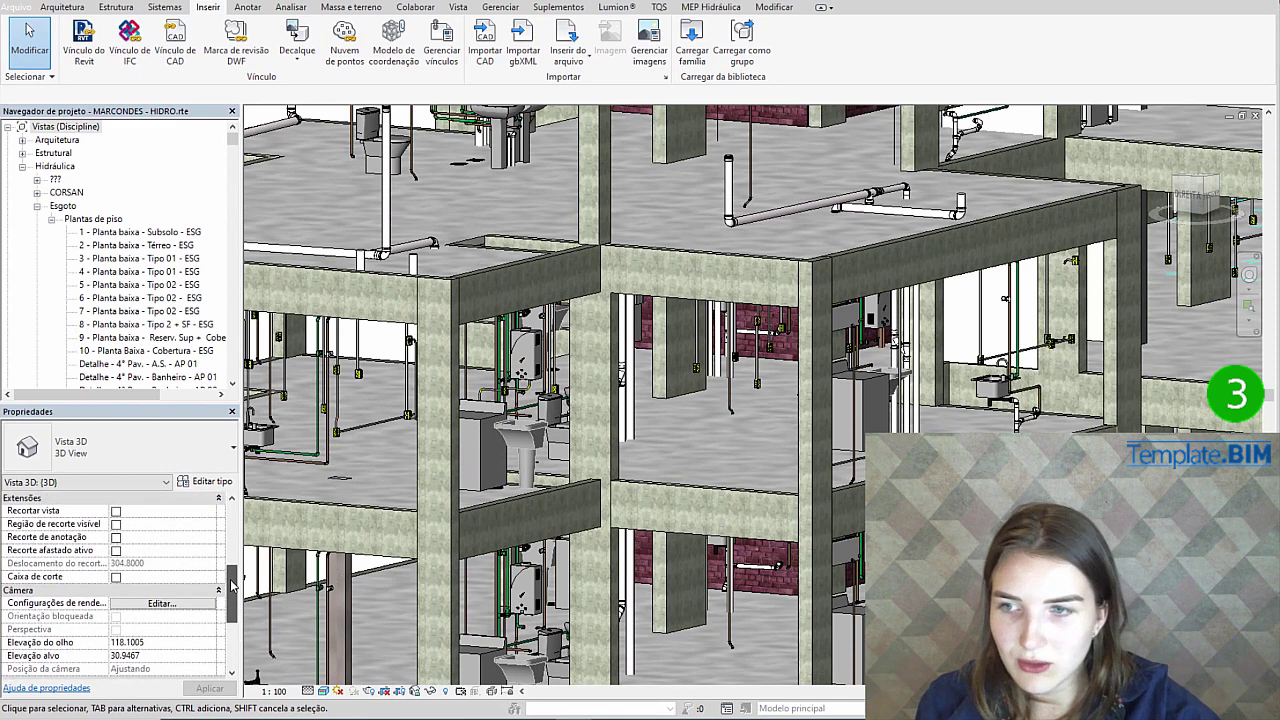
# Switch to PowerPoint and start the slide show on Revit installations projects with the architectural design in AutoCAD.
pyautogui.click(730, 456)
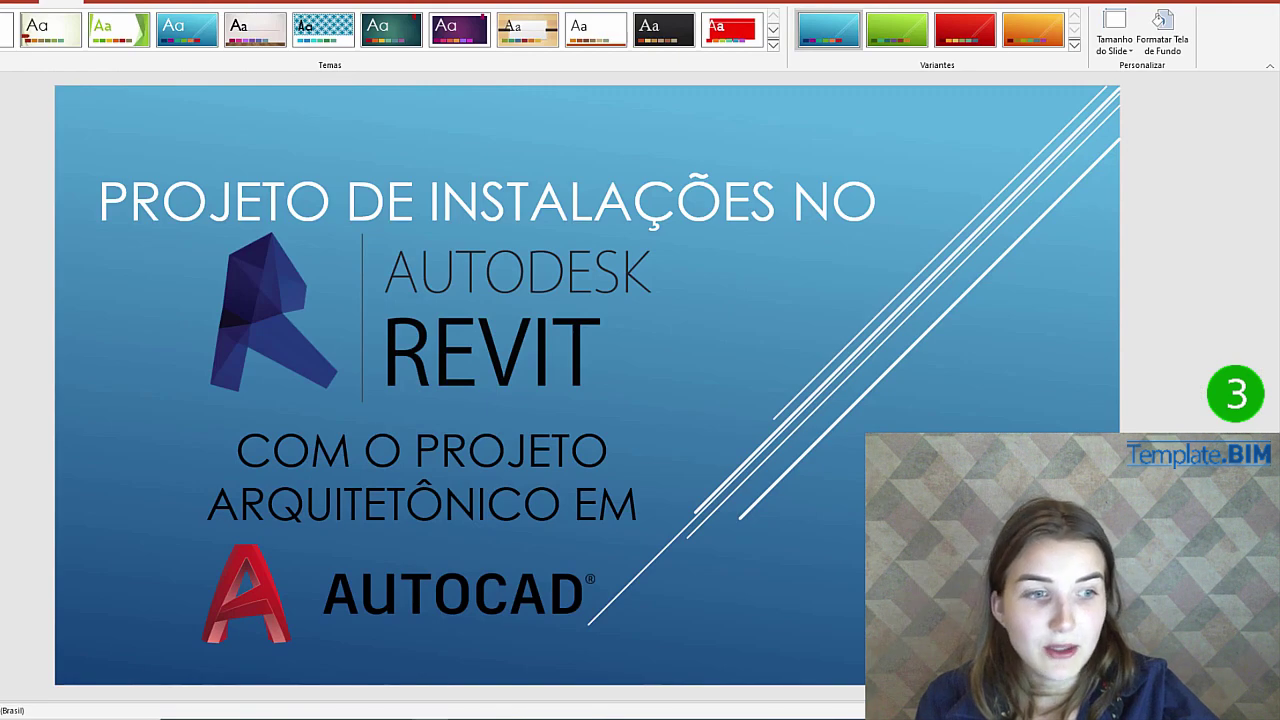
pyautogui.press('F5')
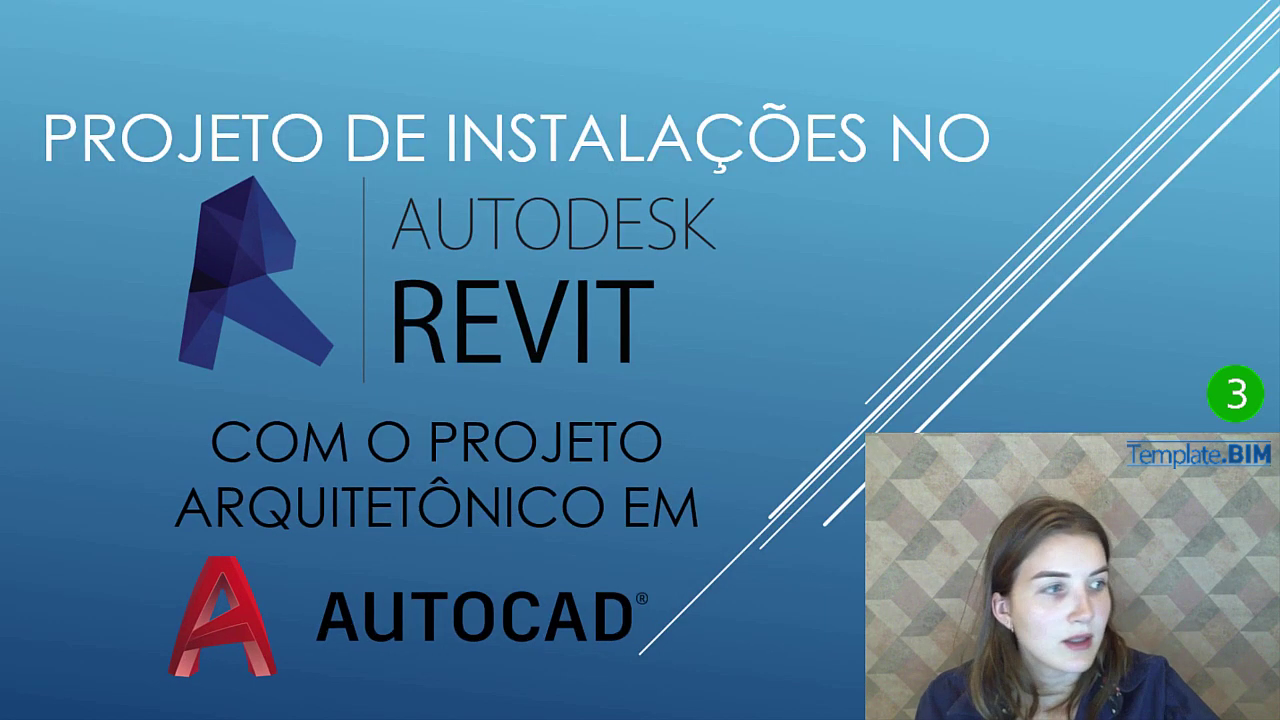